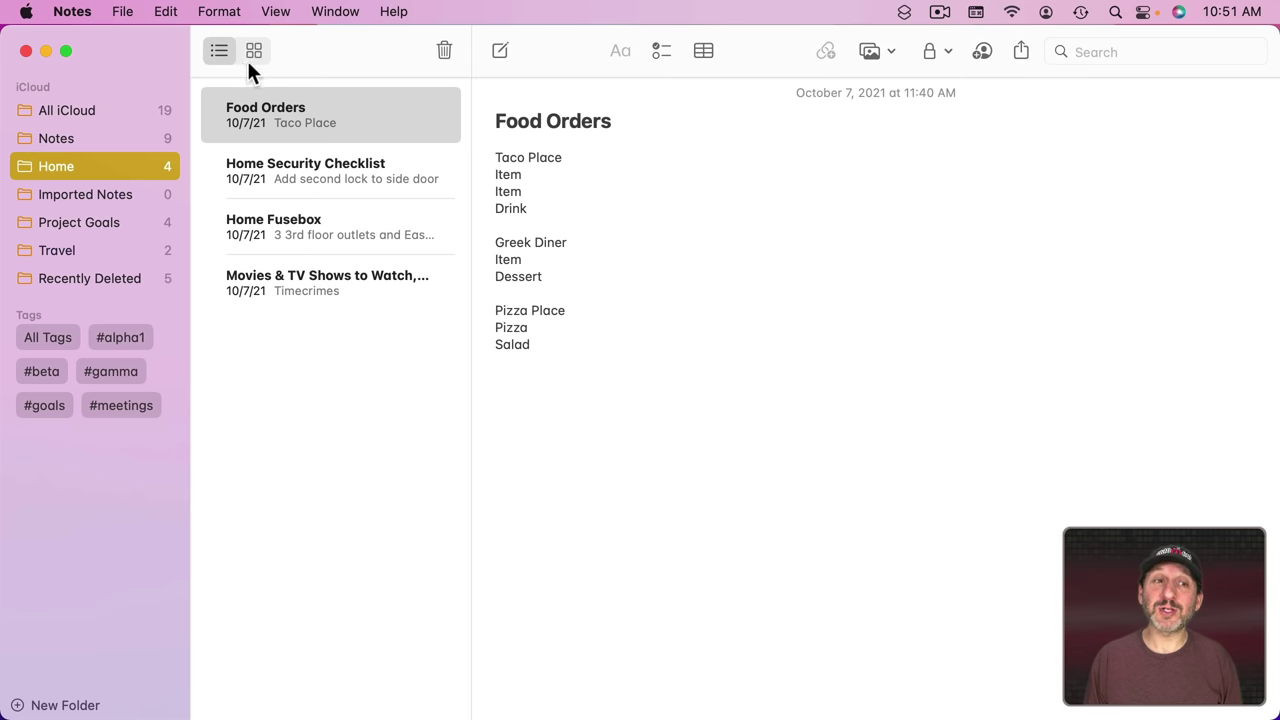
Step: Show the Home notes in Gallery view, enlarging the cards with ⇧⌘. then shrinking them with ⇧⌘,
click(253, 49)
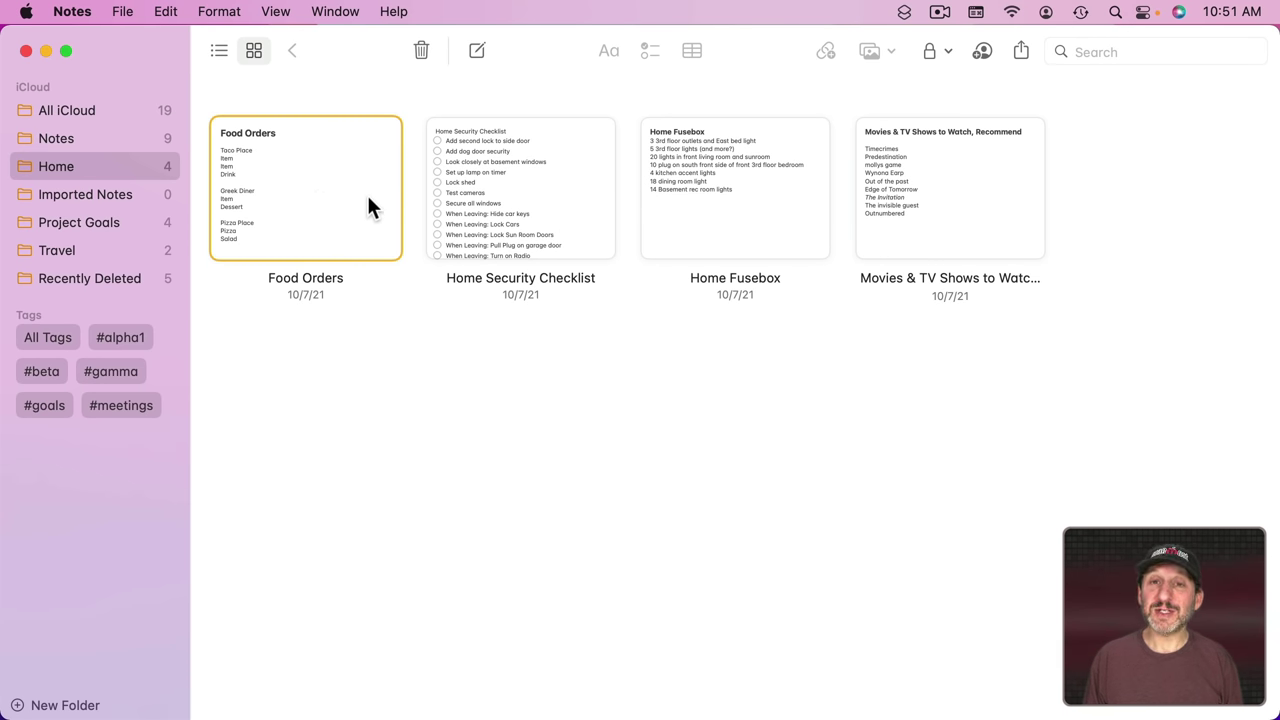
click(276, 11)
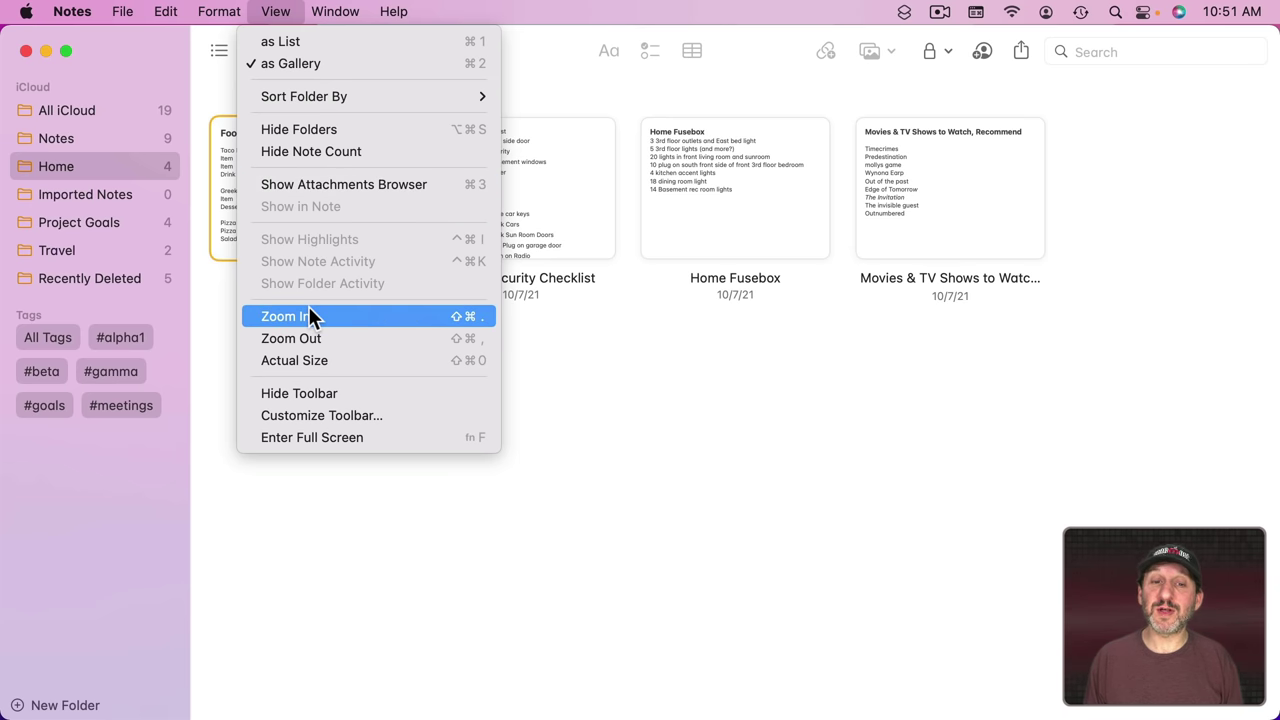
click(822, 505)
key(shift+super+period)
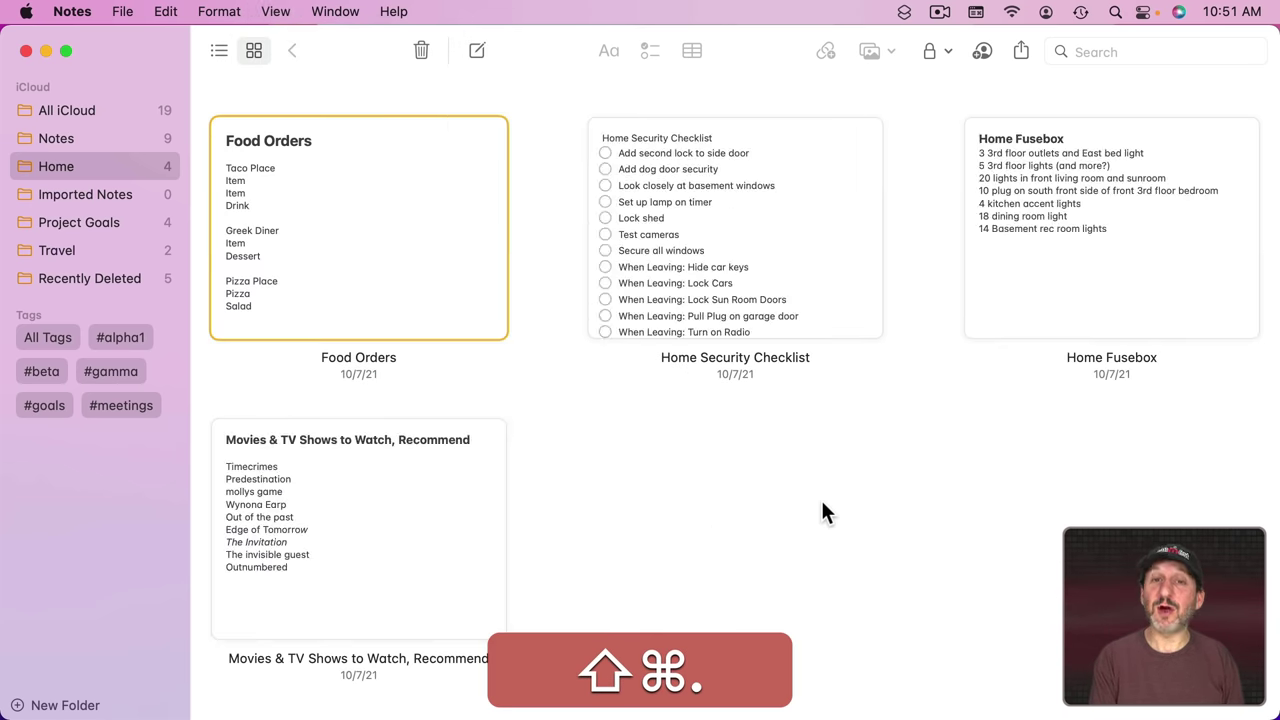
key(shift+super+comma)
key(shift+super+comma)
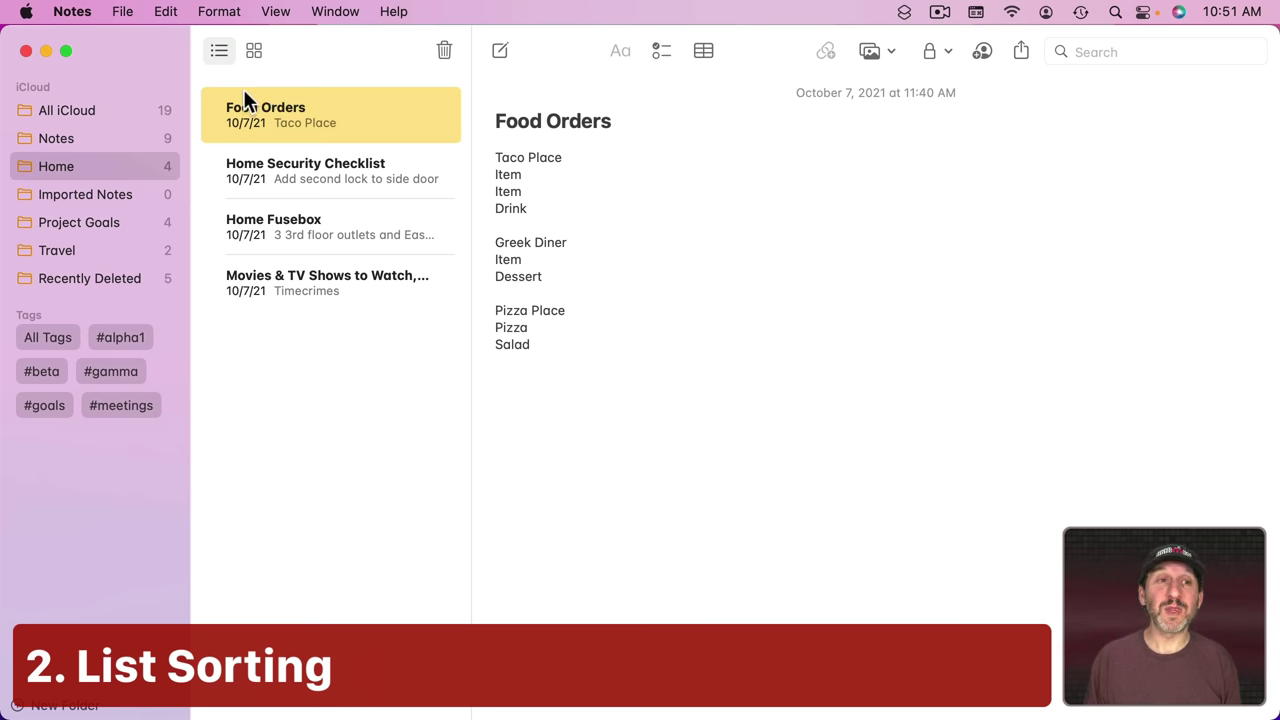
Step: Sort the Home folder by Date Created, keeping the Newest to Oldest order
click(270, 11)
mouse_move(315, 104)
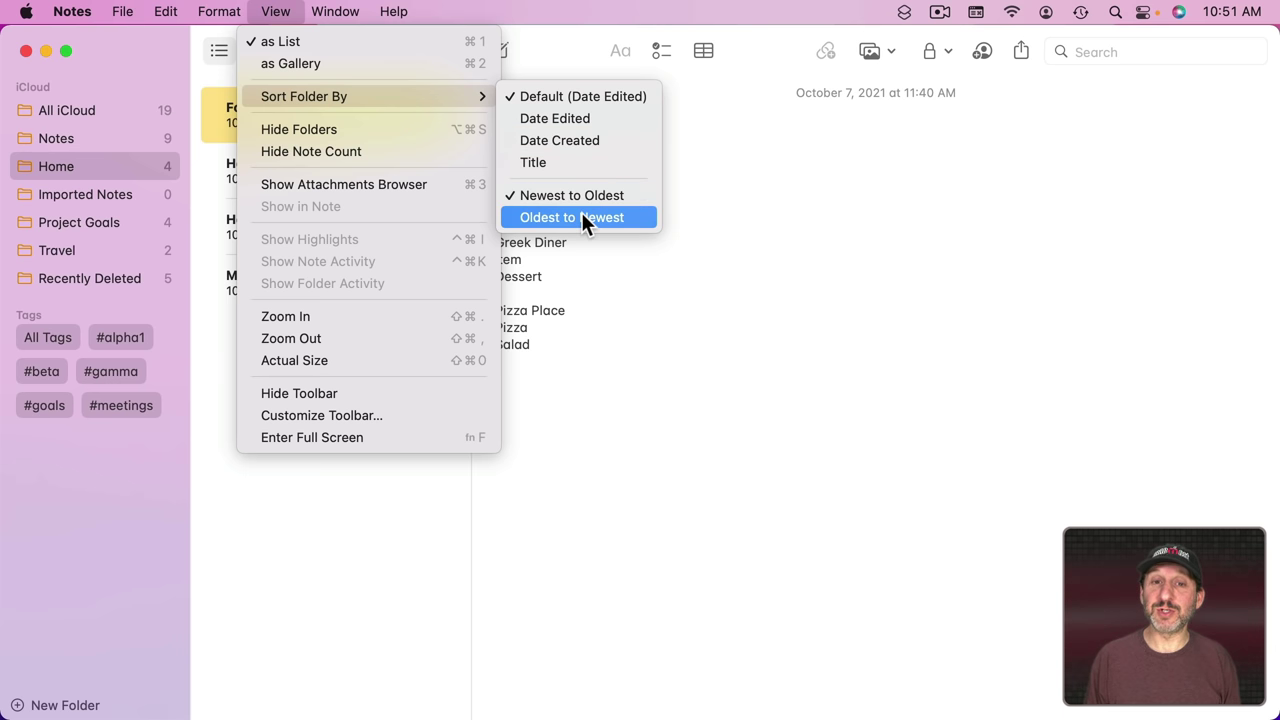
click(573, 144)
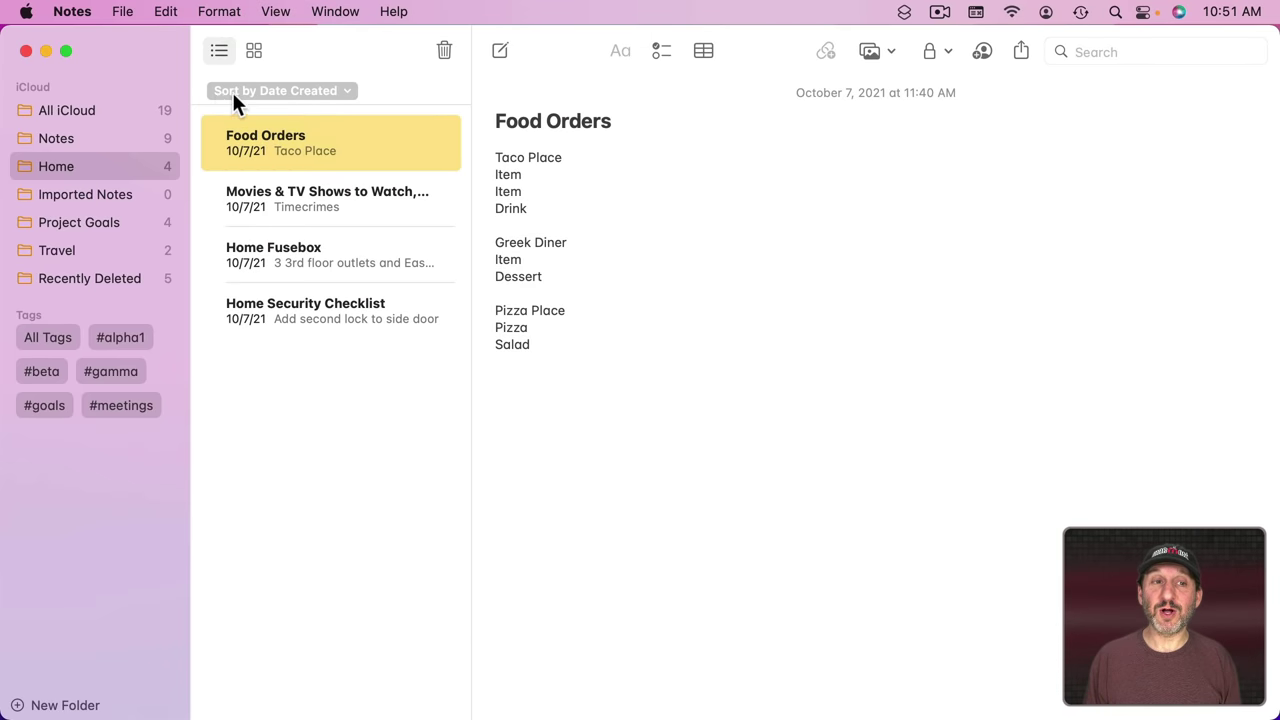
click(295, 90)
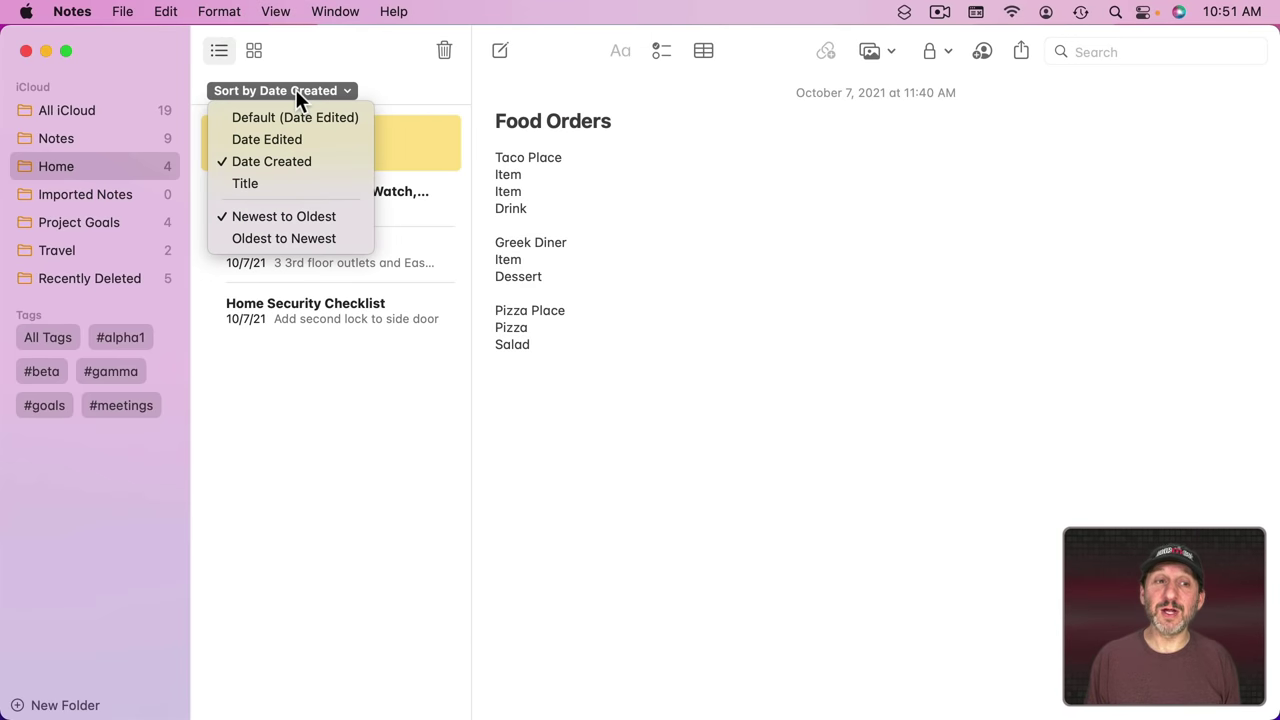
click(378, 78)
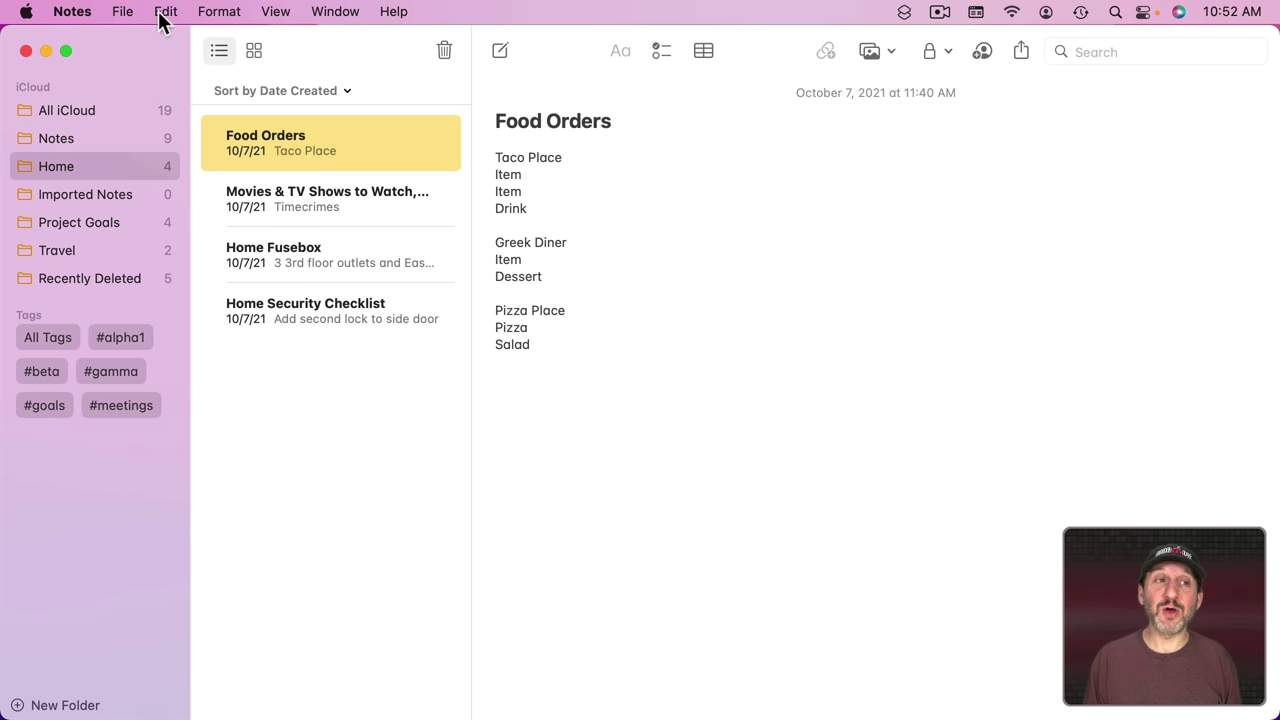
Step: Look through the File menu and the Food Orders actions menu without choosing anything
click(126, 11)
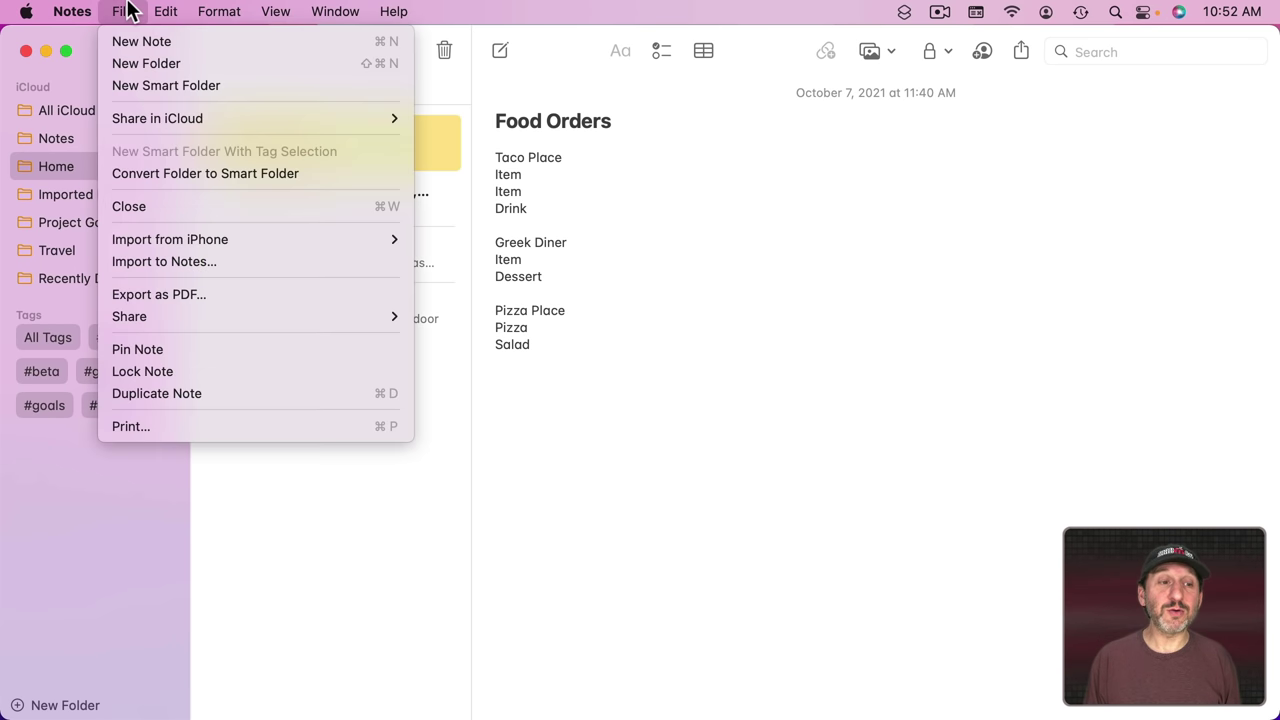
click(196, 350)
click(527, 305)
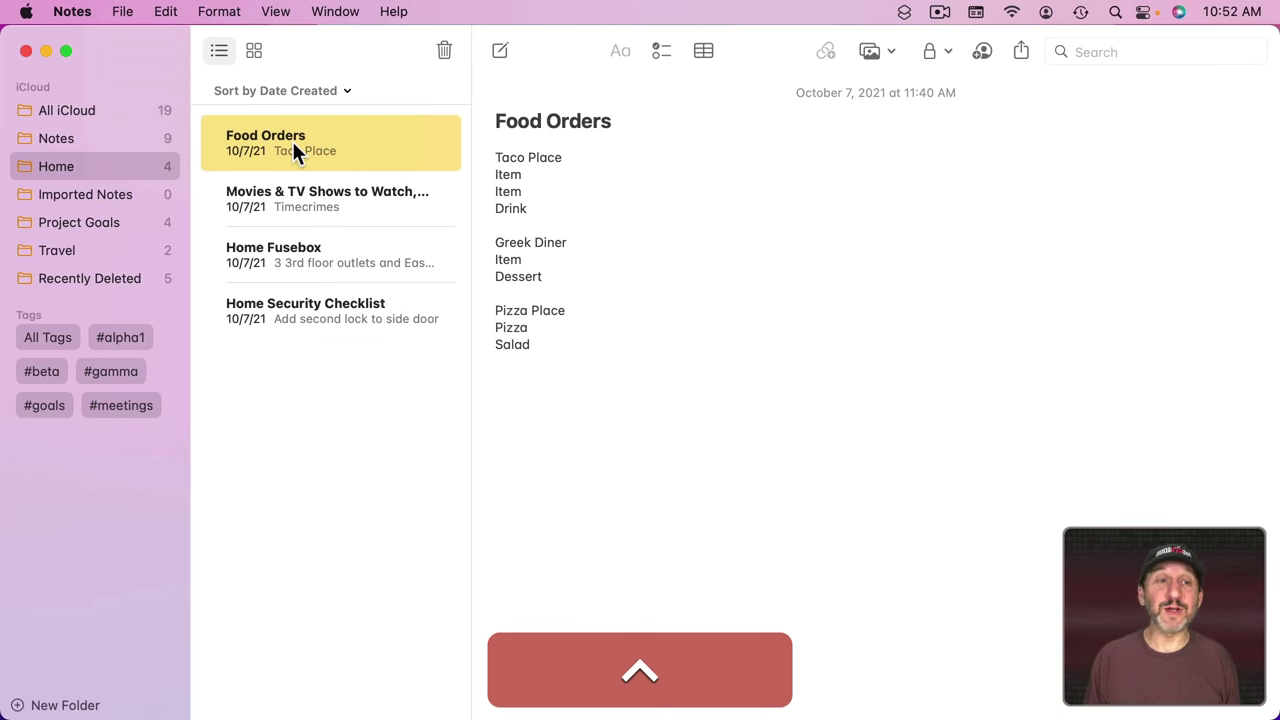
ctrl+click(292, 141)
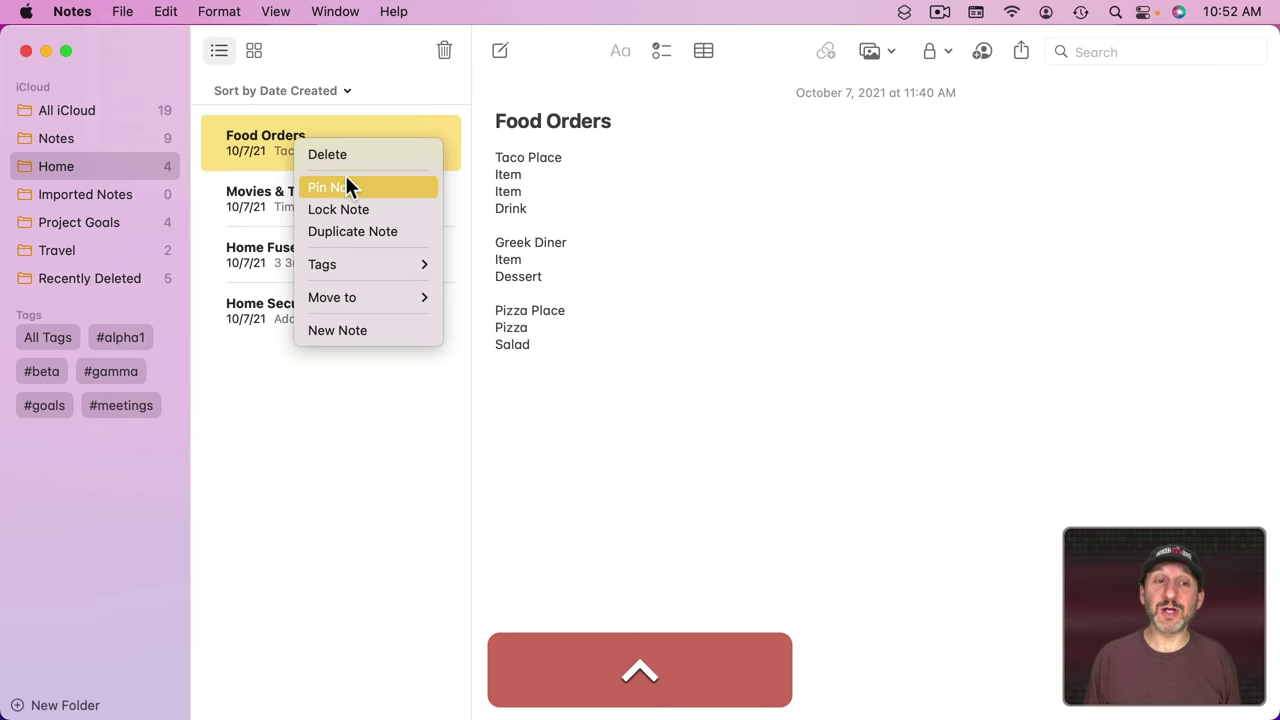
click(269, 152)
Step: Pin Home Fusebox to the top of the list, then unpin it back into the sorted list
ctrl+click(278, 247)
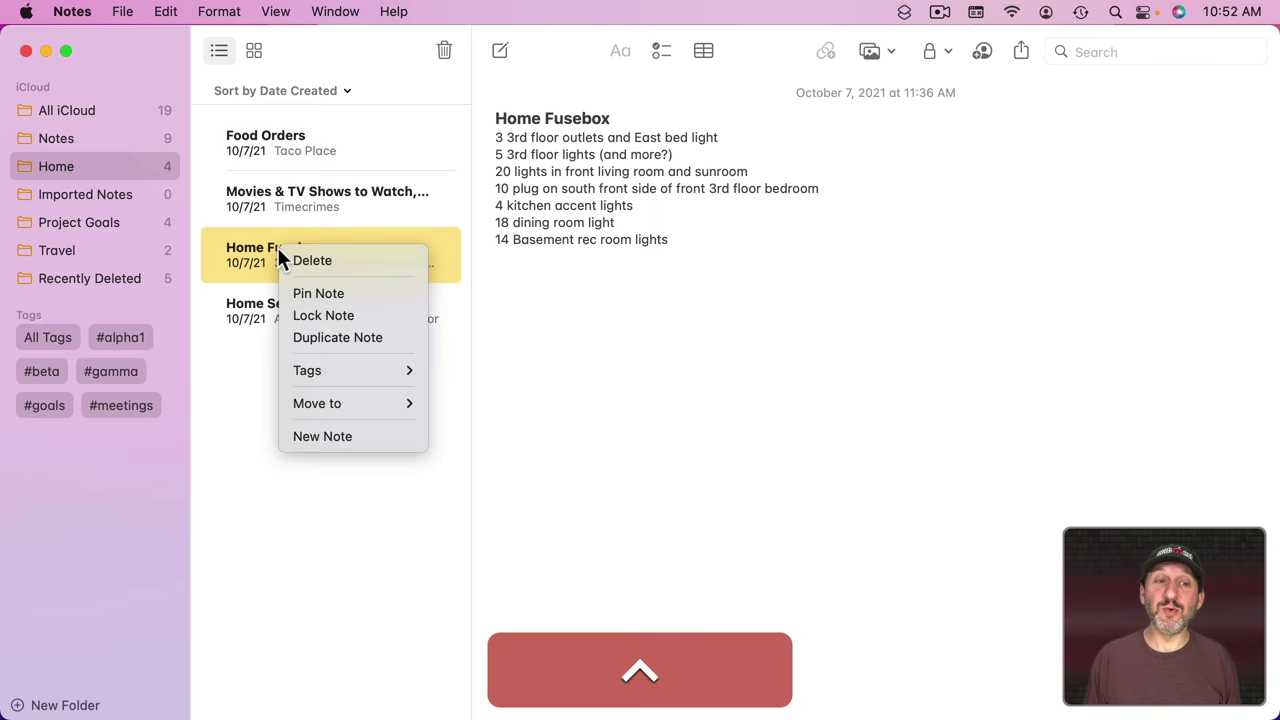
click(316, 290)
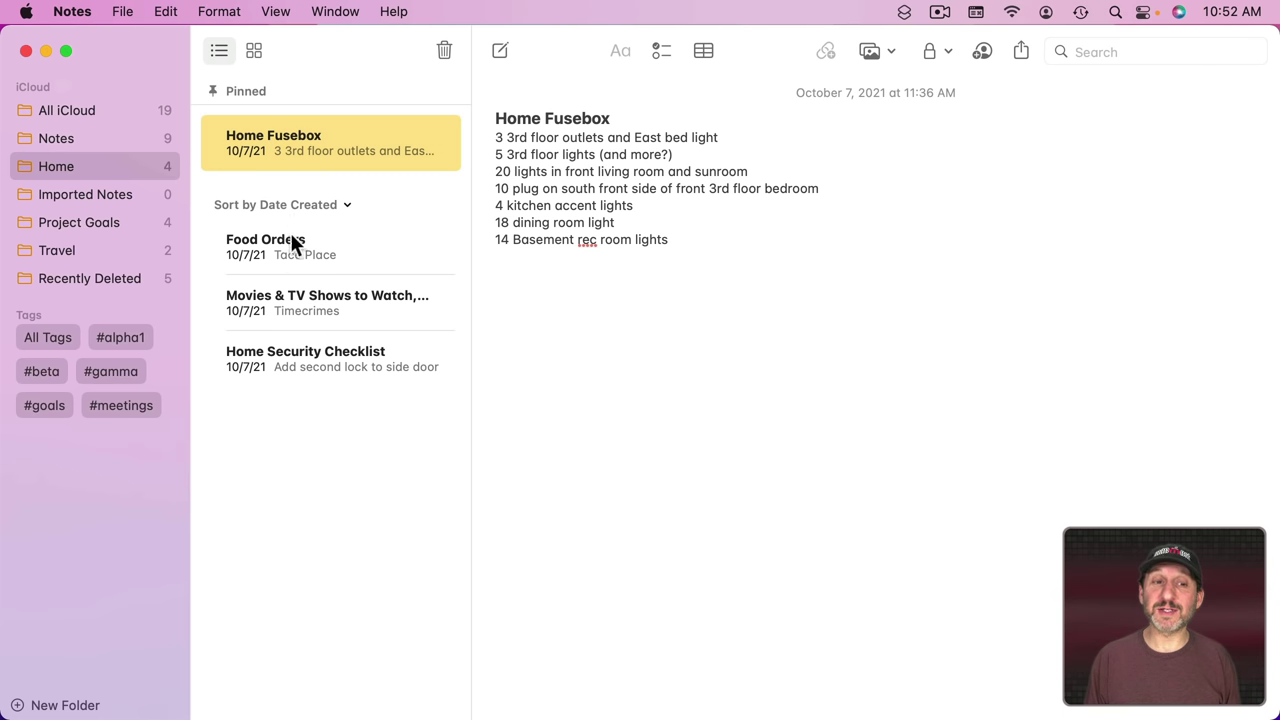
ctrl+click(274, 136)
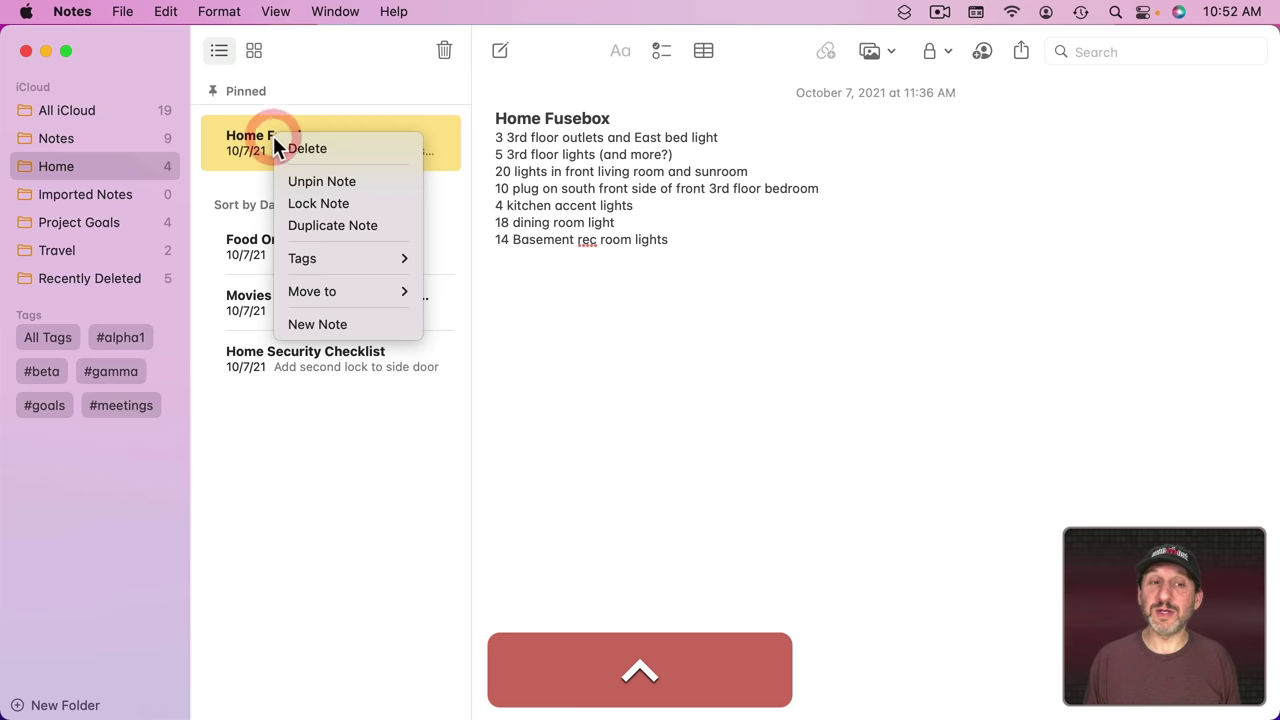
click(302, 183)
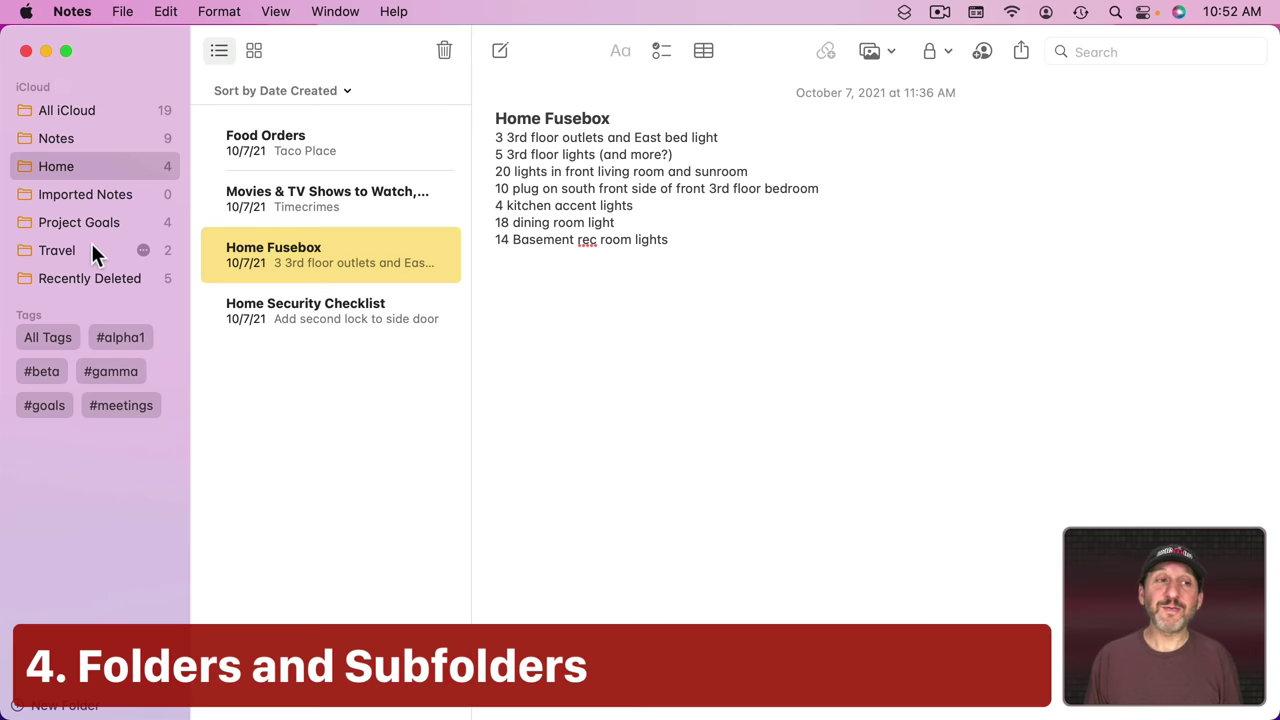
Step: Move Home Contractors Notes into Home and undo, then nest Project Goals in Home and back out
click(77, 108)
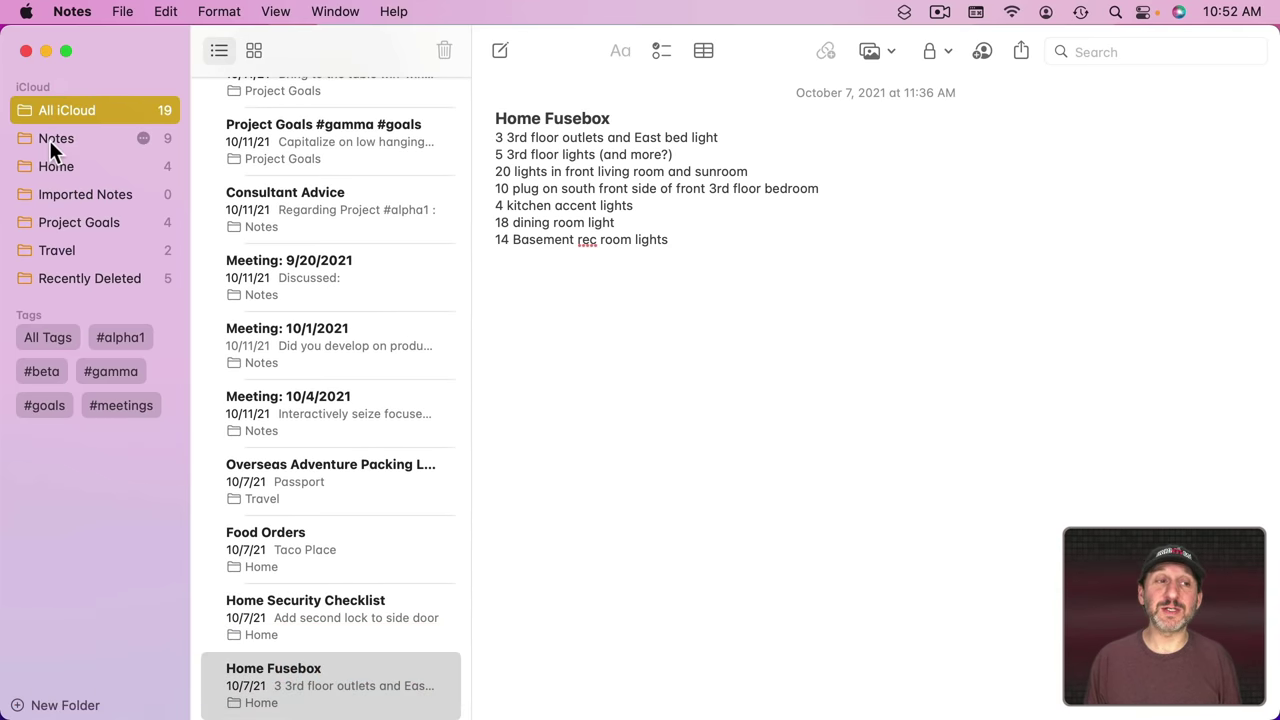
click(49, 138)
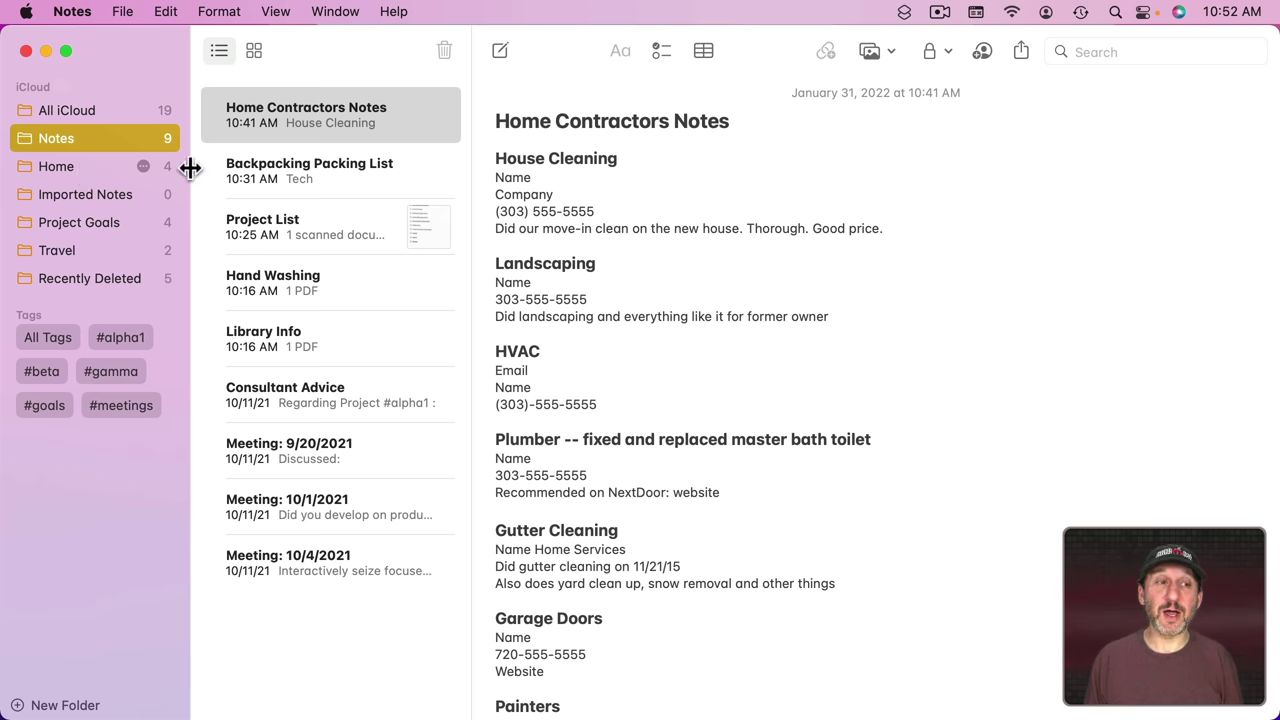
drag(287, 120, 62, 168)
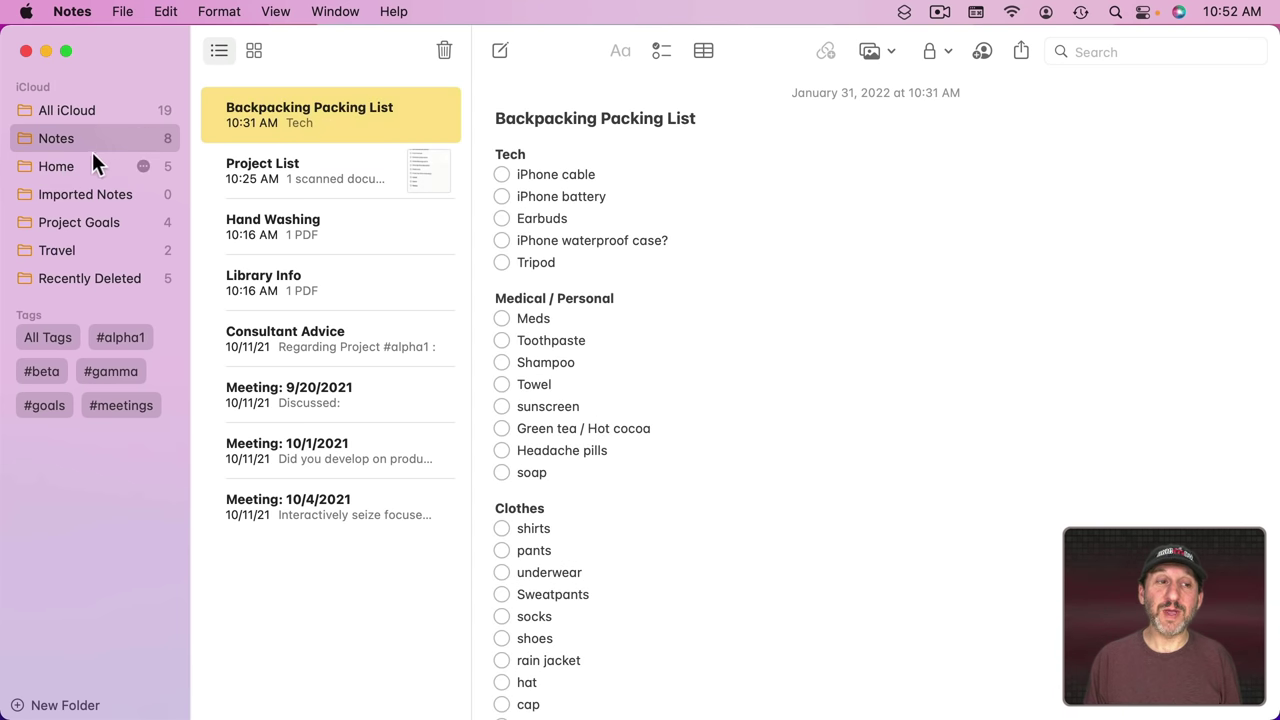
click(72, 163)
key(super+z)
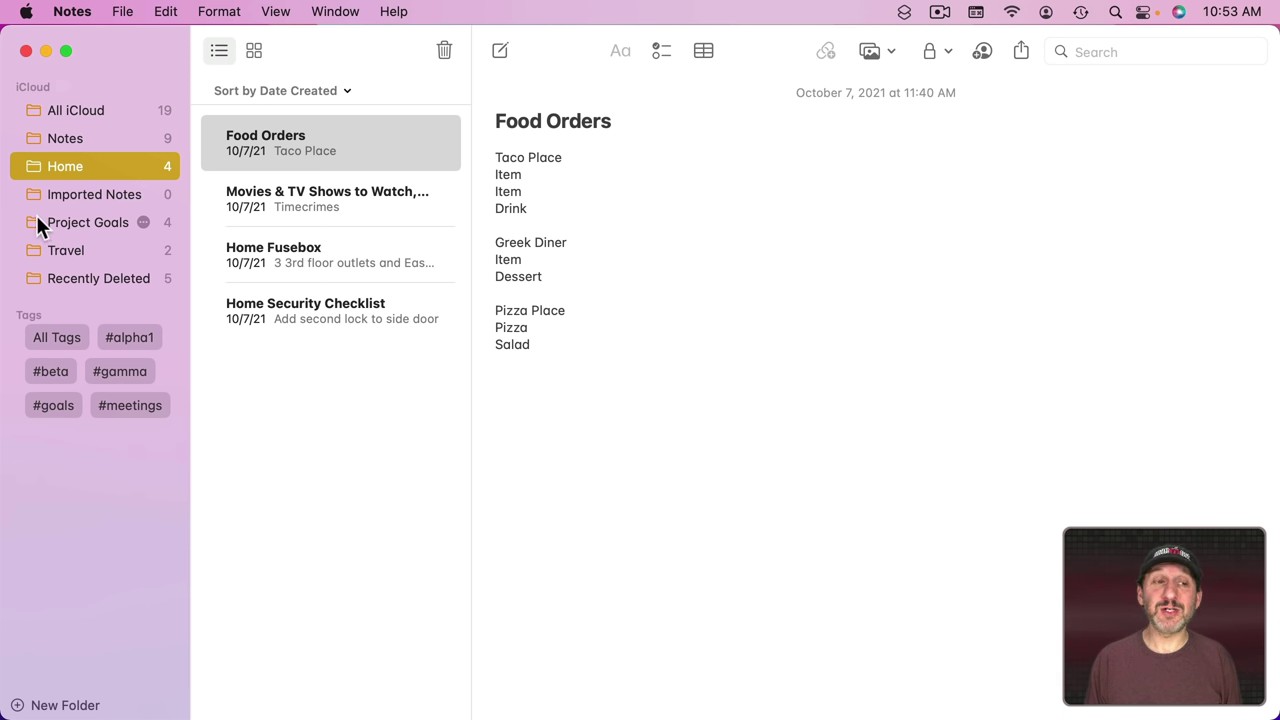
drag(29, 219, 63, 162)
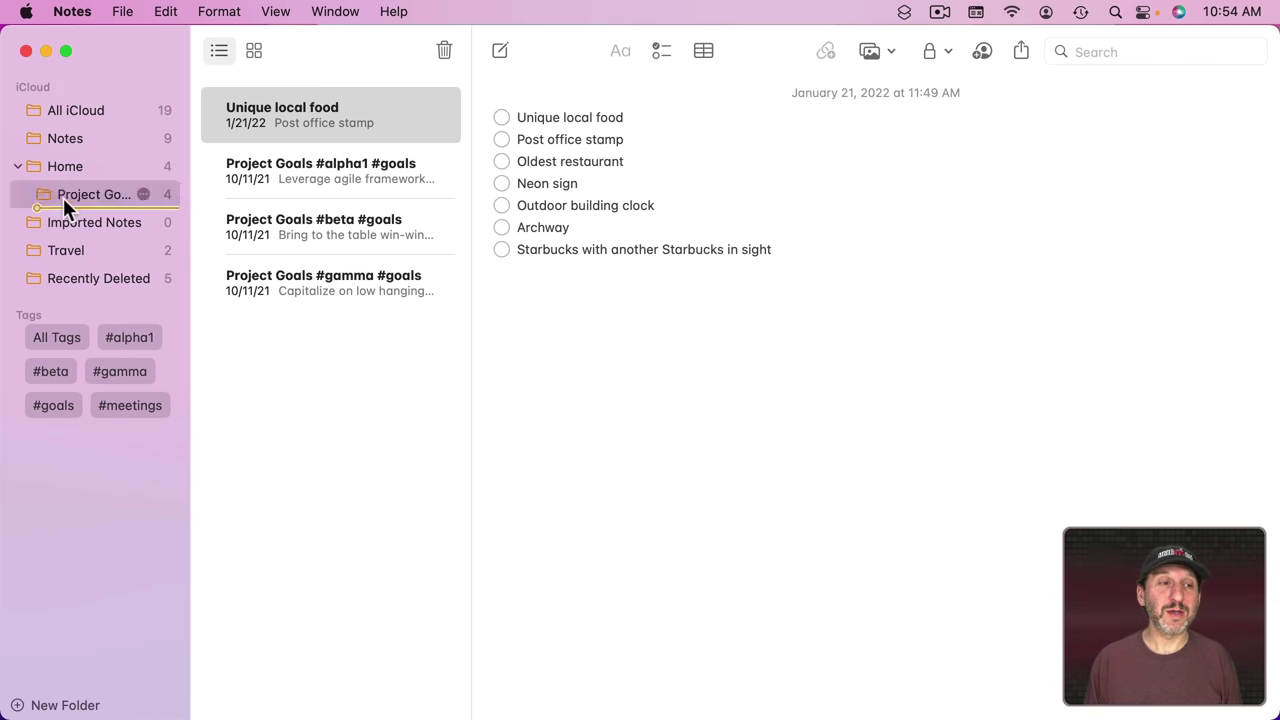
drag(58, 201, 28, 245)
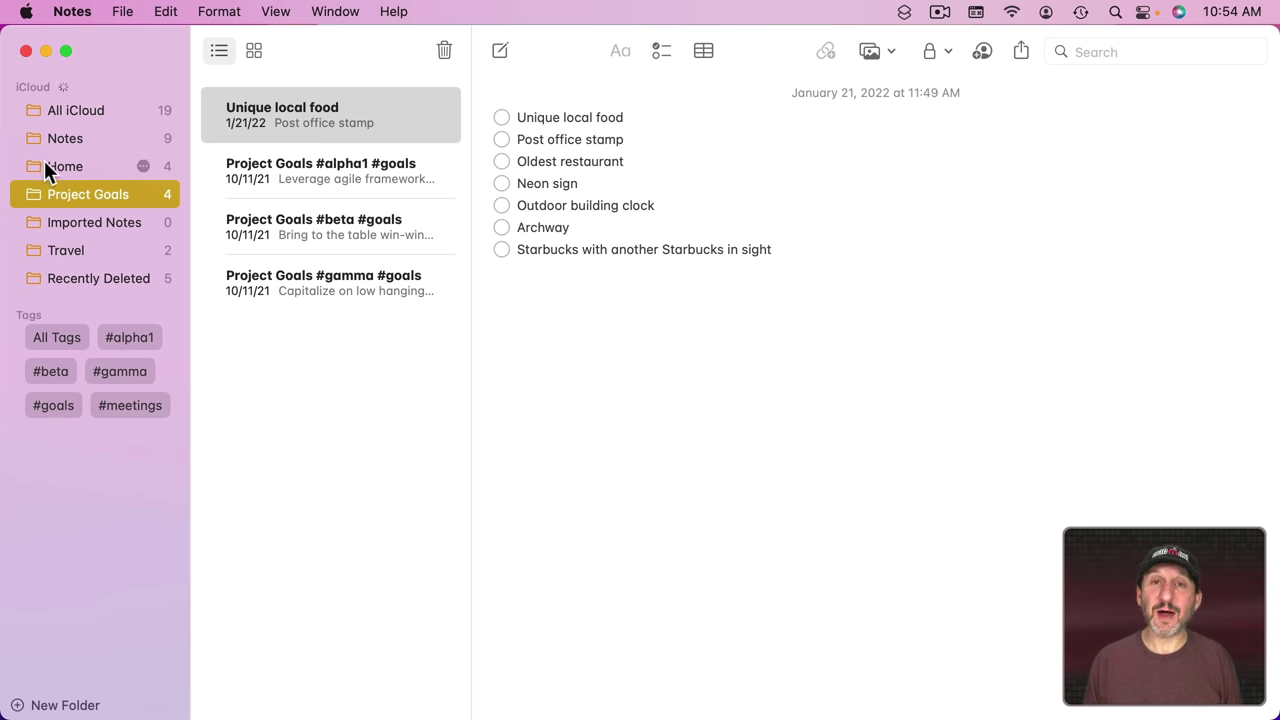
Step: Open the Project Goals #alpha1 #goals note and select the #alpha1 tag in its title
double_click(80, 187)
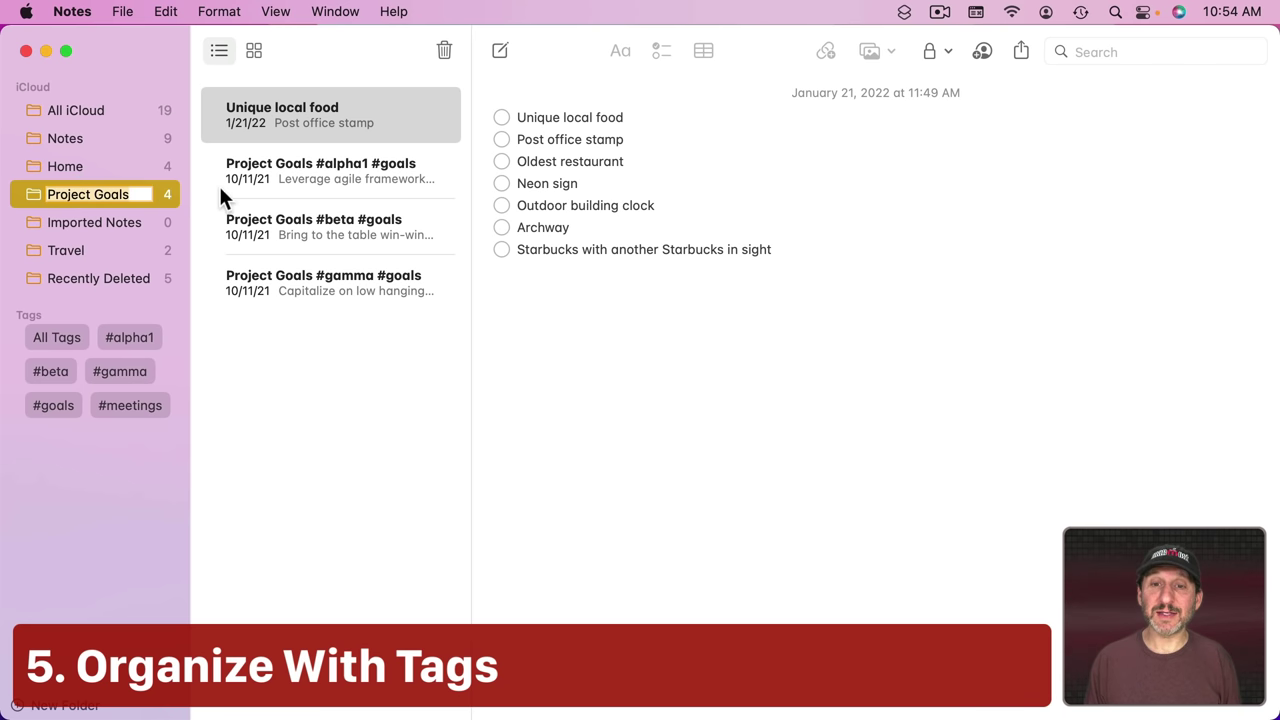
click(294, 163)
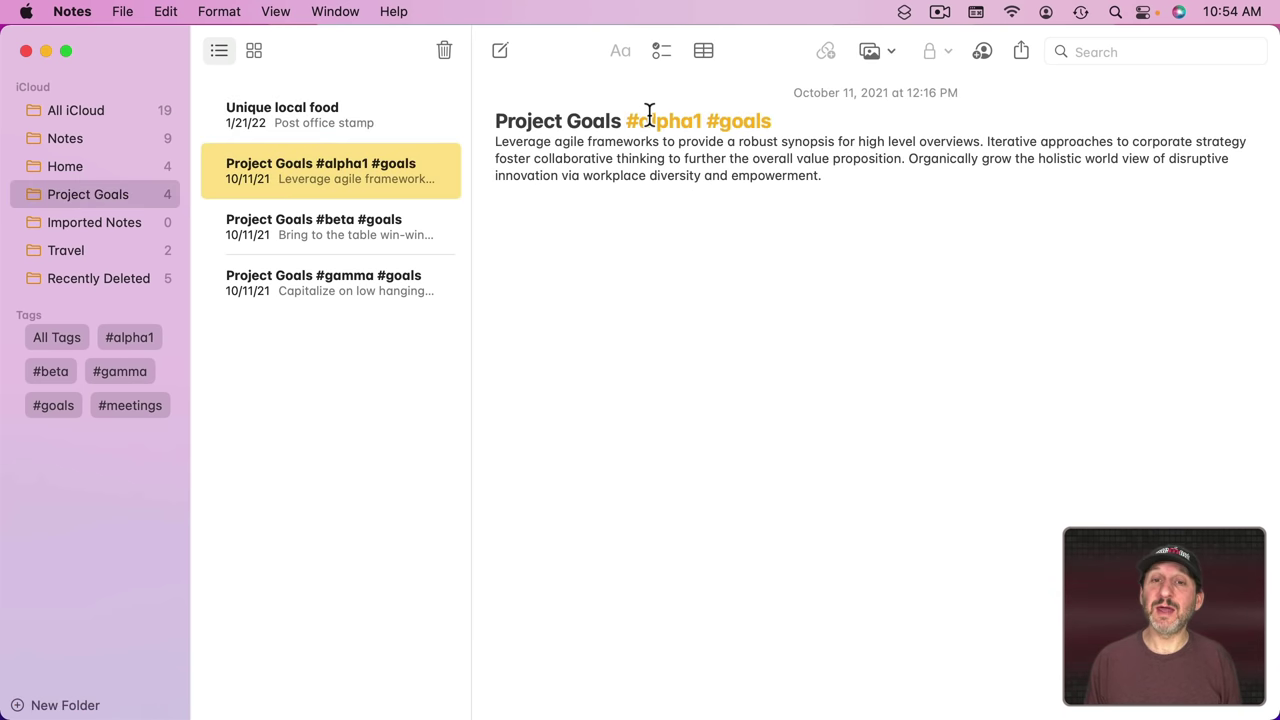
drag(625, 121, 704, 121)
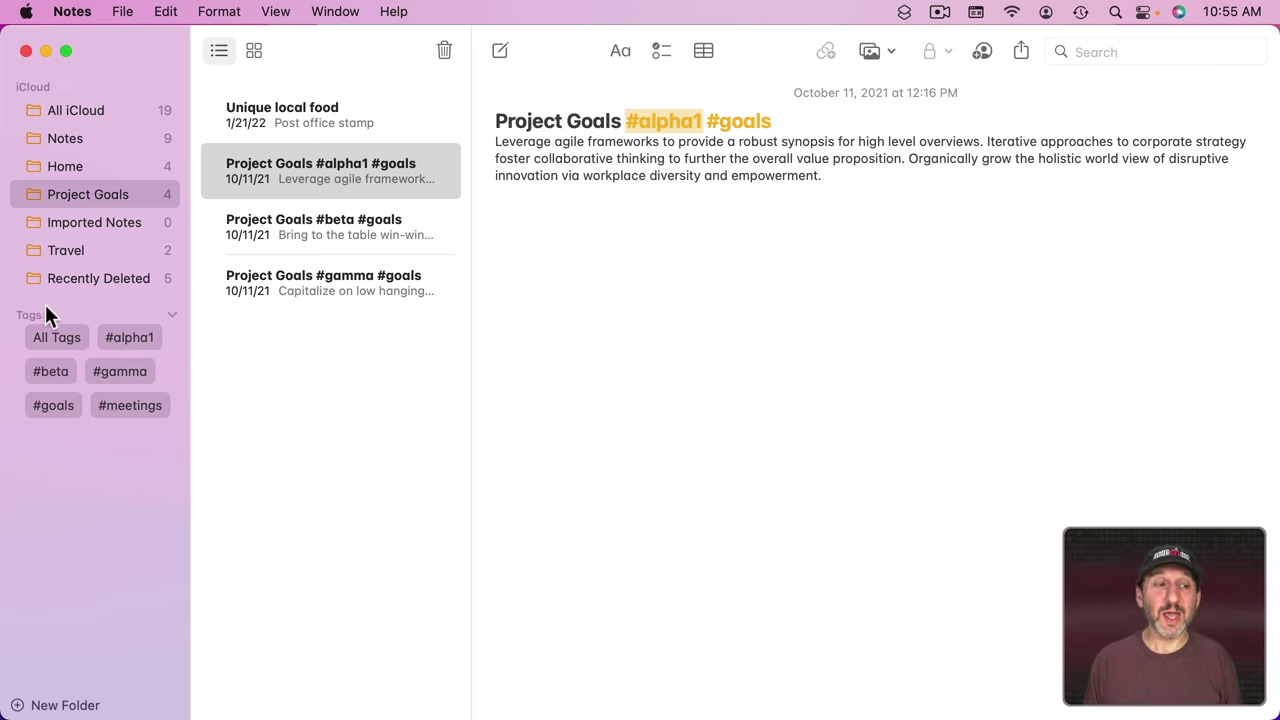
Step: Collapse and re-expand the Tags section, then filter notes by #beta and #gamma
click(177, 308)
click(177, 308)
click(50, 372)
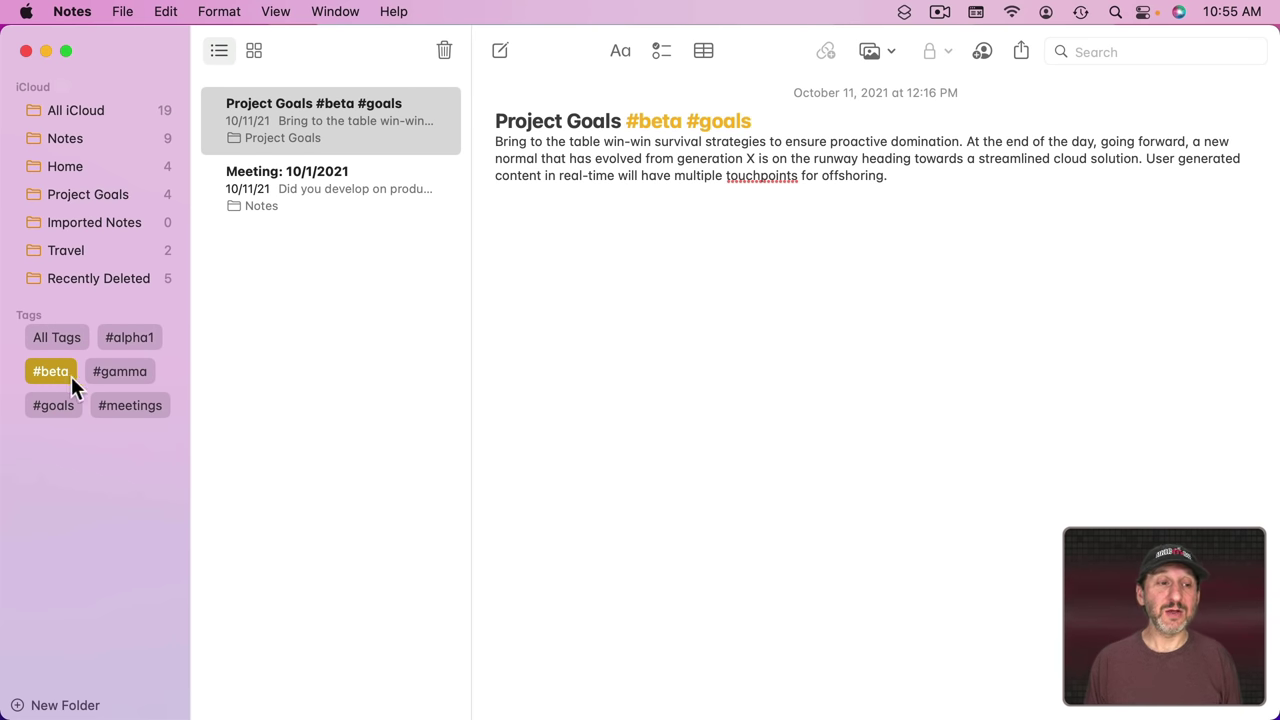
click(117, 371)
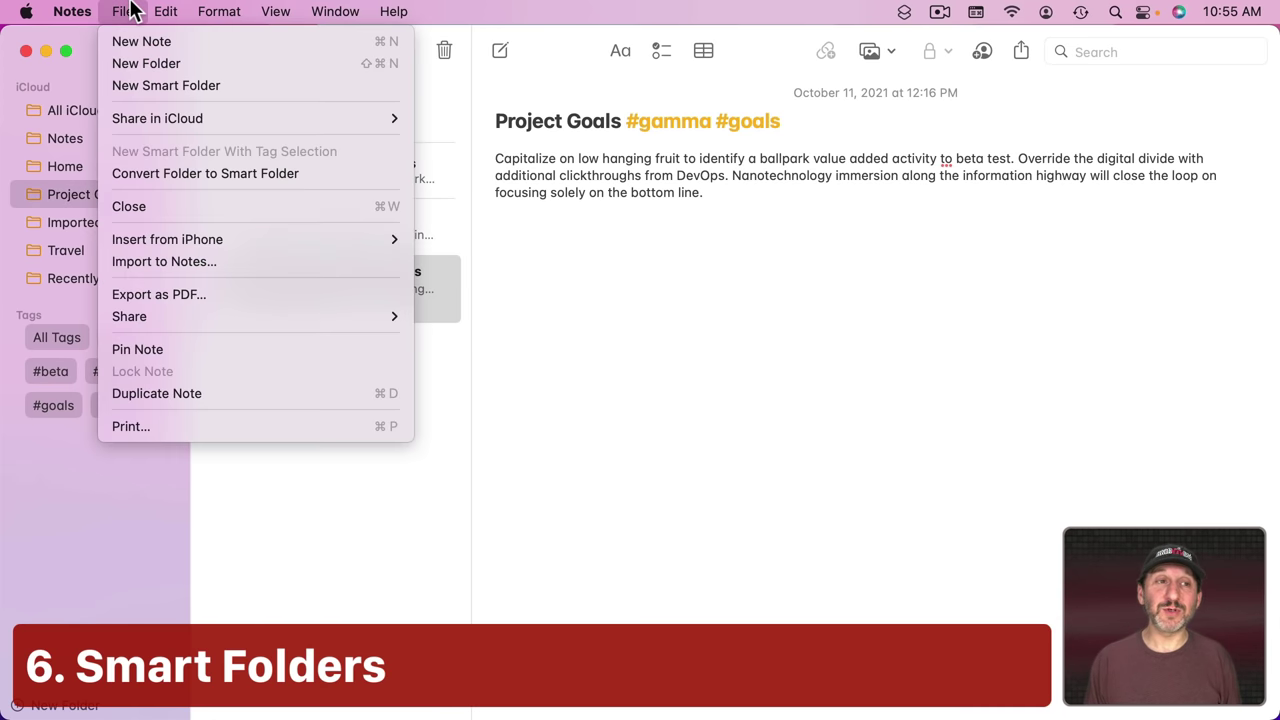
Step: Create a new smart folder that collects notes tagged #beta
click(149, 84)
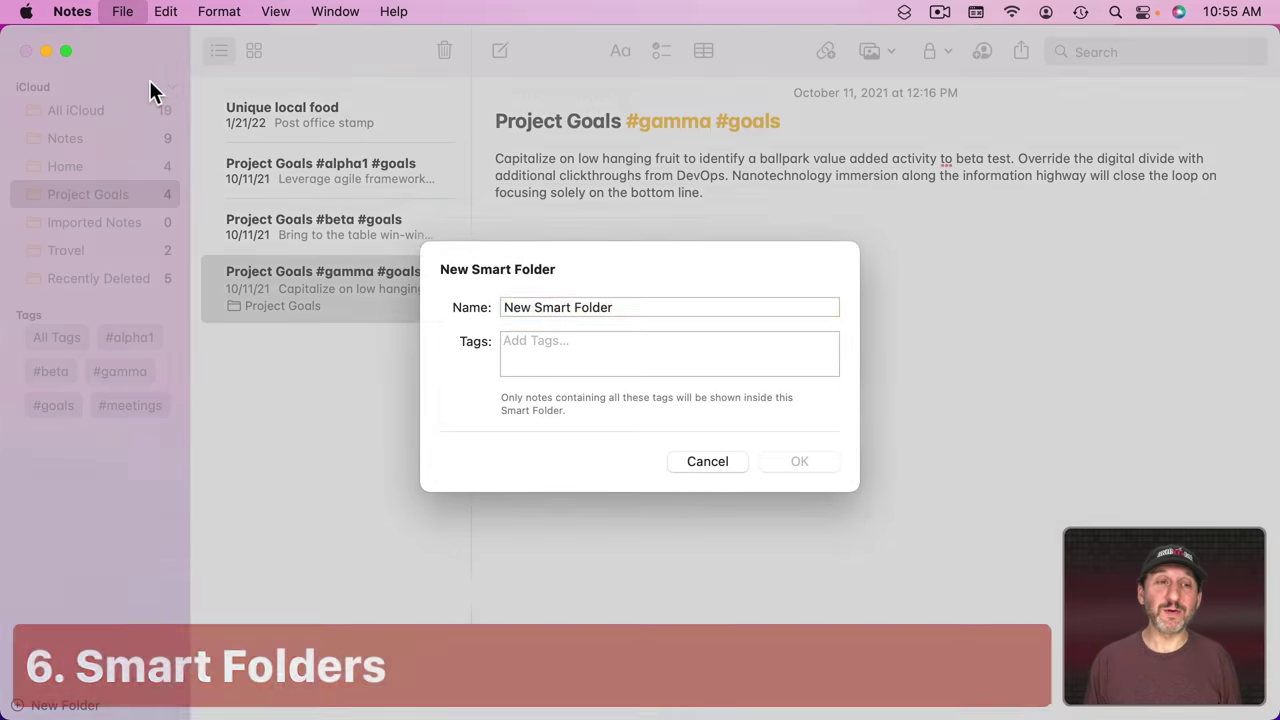
click(569, 354)
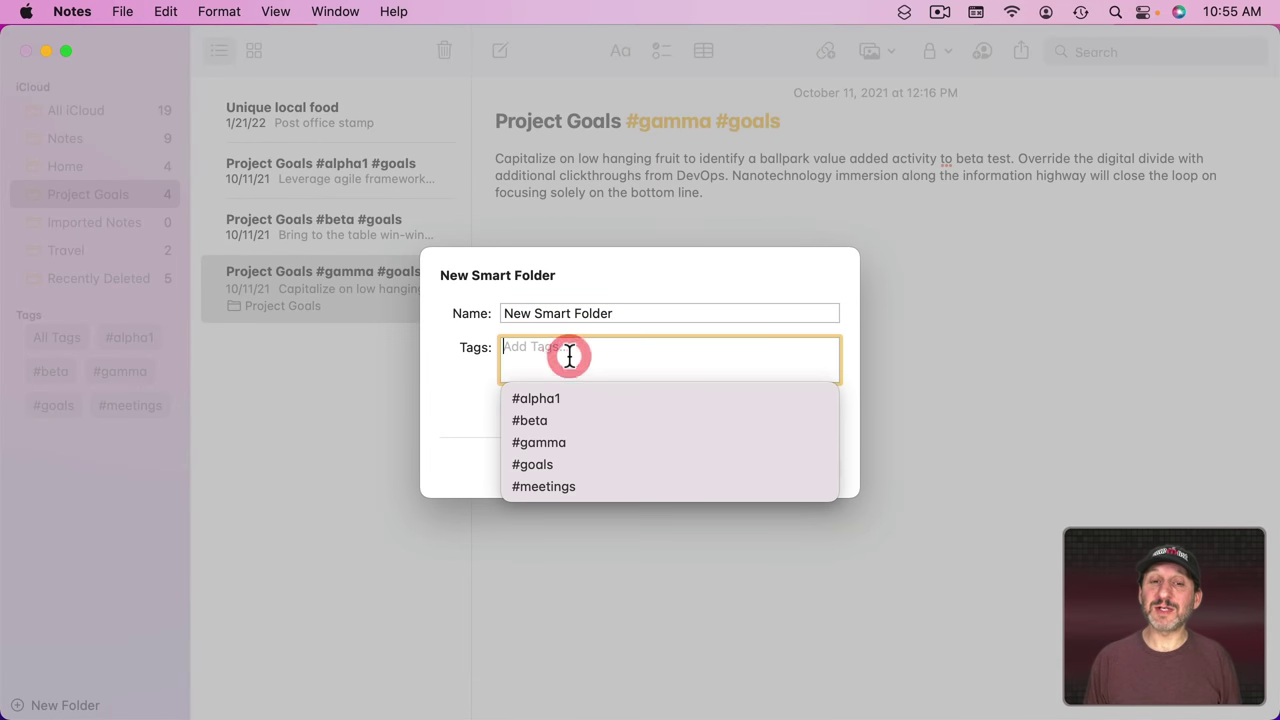
click(532, 421)
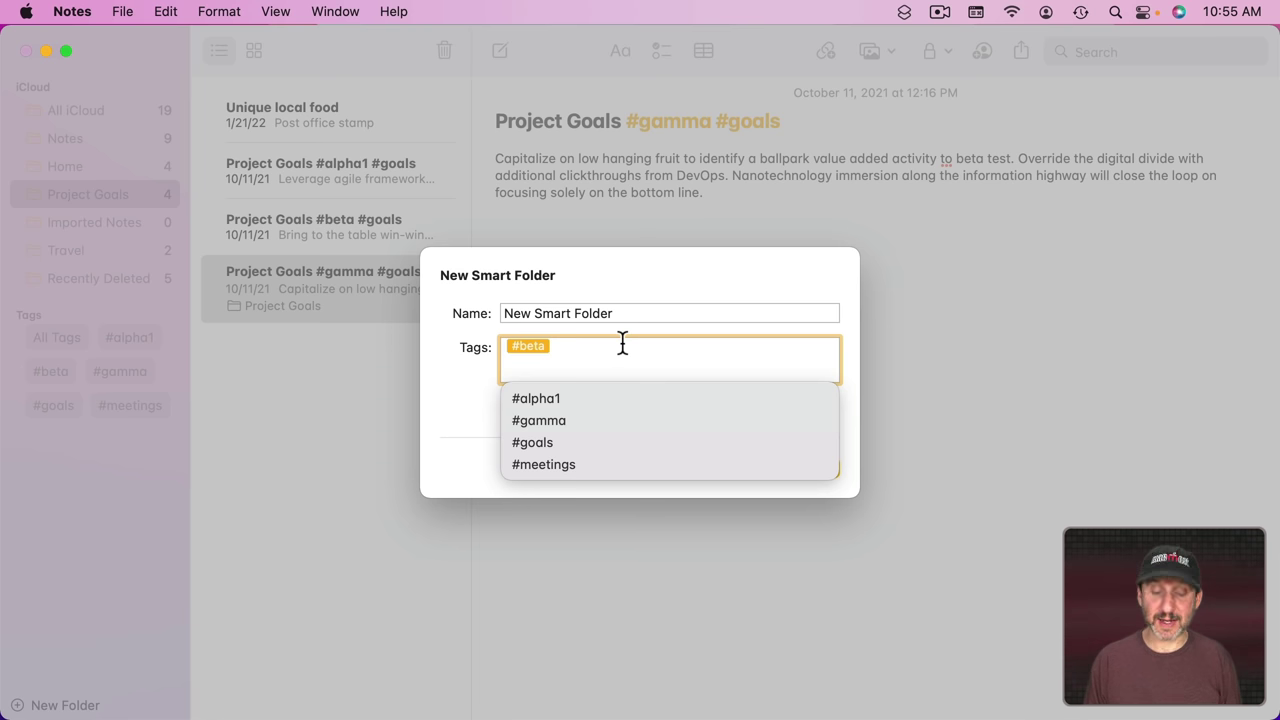
key(Return)
click(789, 468)
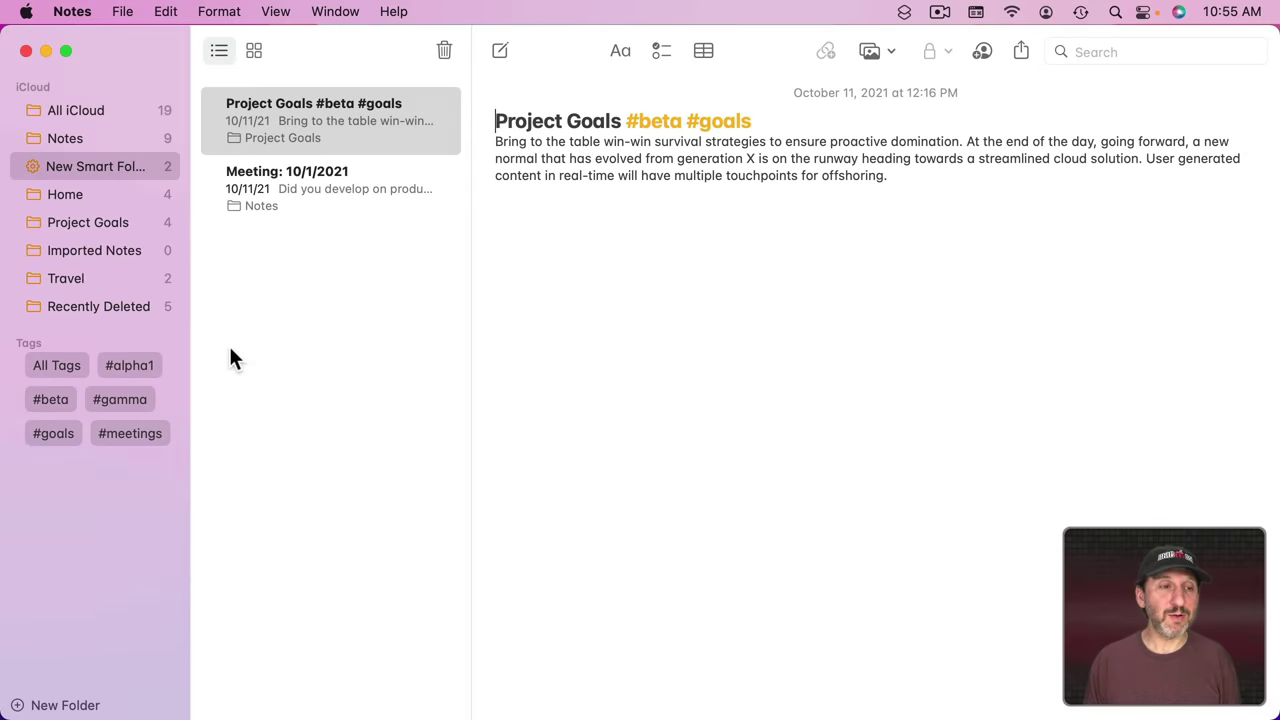
Step: Add a #beta line to the Project Goals Unique local food checklist, then check the smart folder
mouse_move(82, 170)
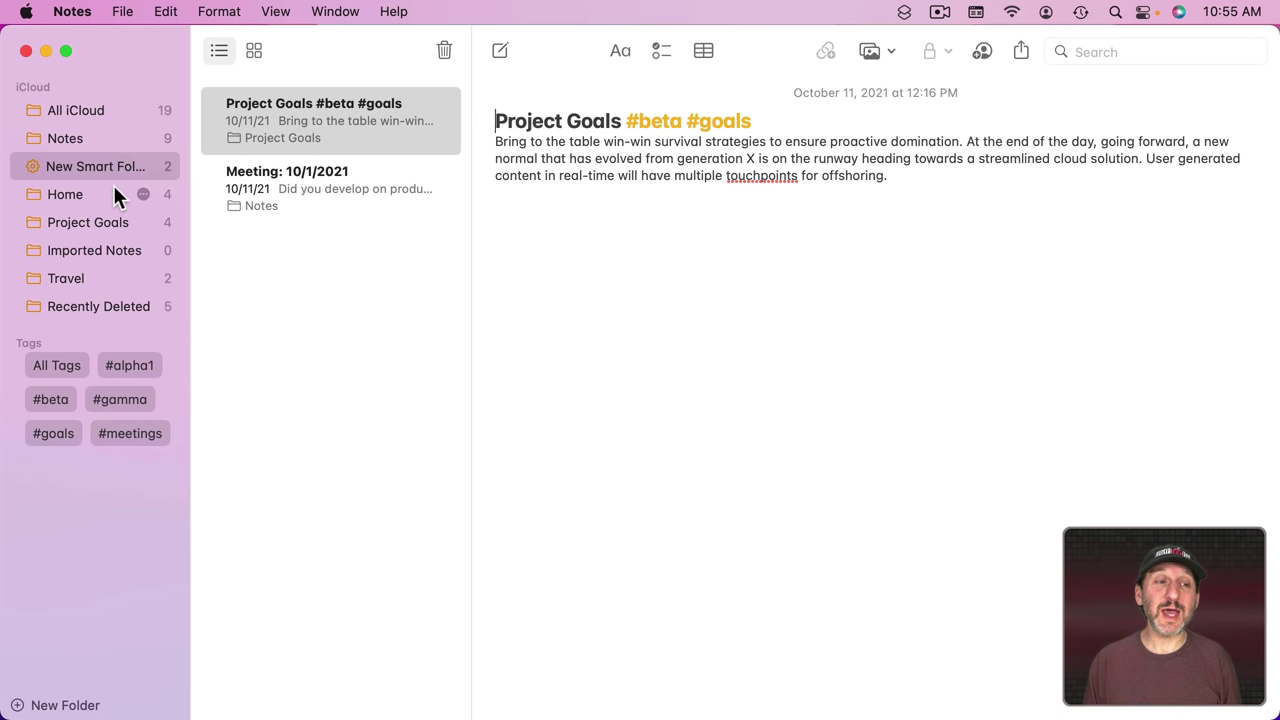
click(74, 223)
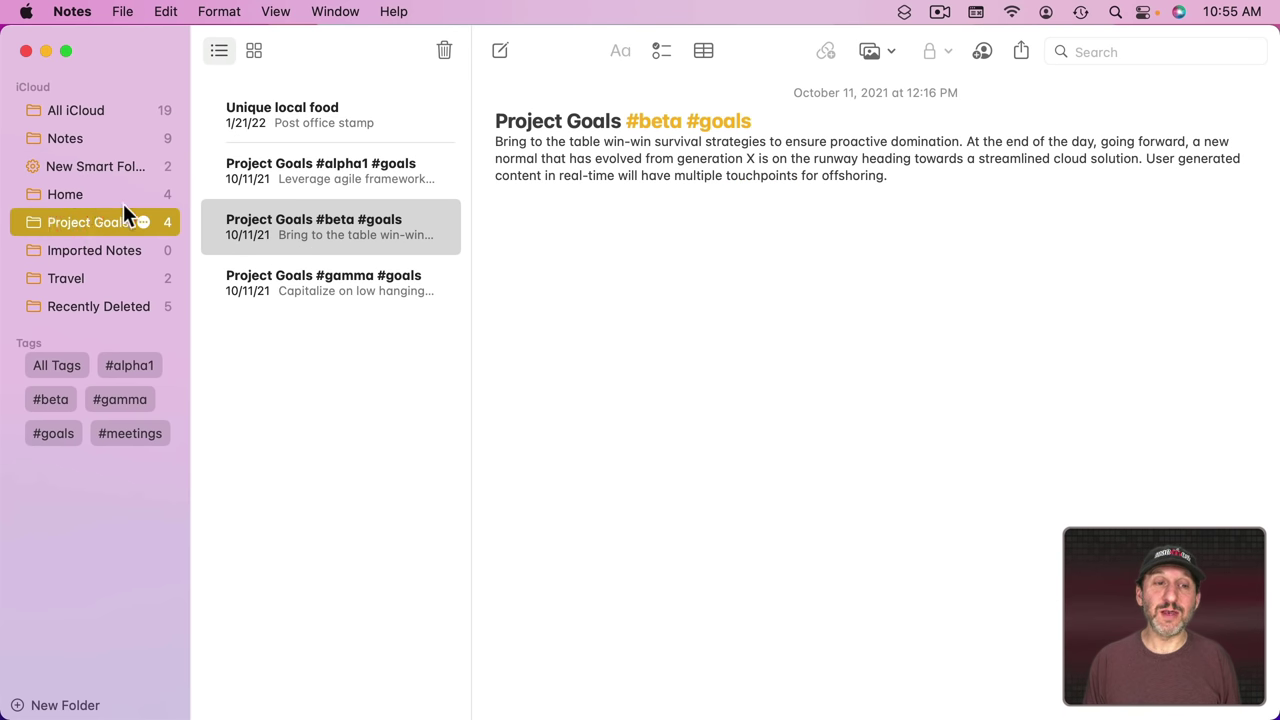
click(327, 117)
click(631, 299)
text(#b)
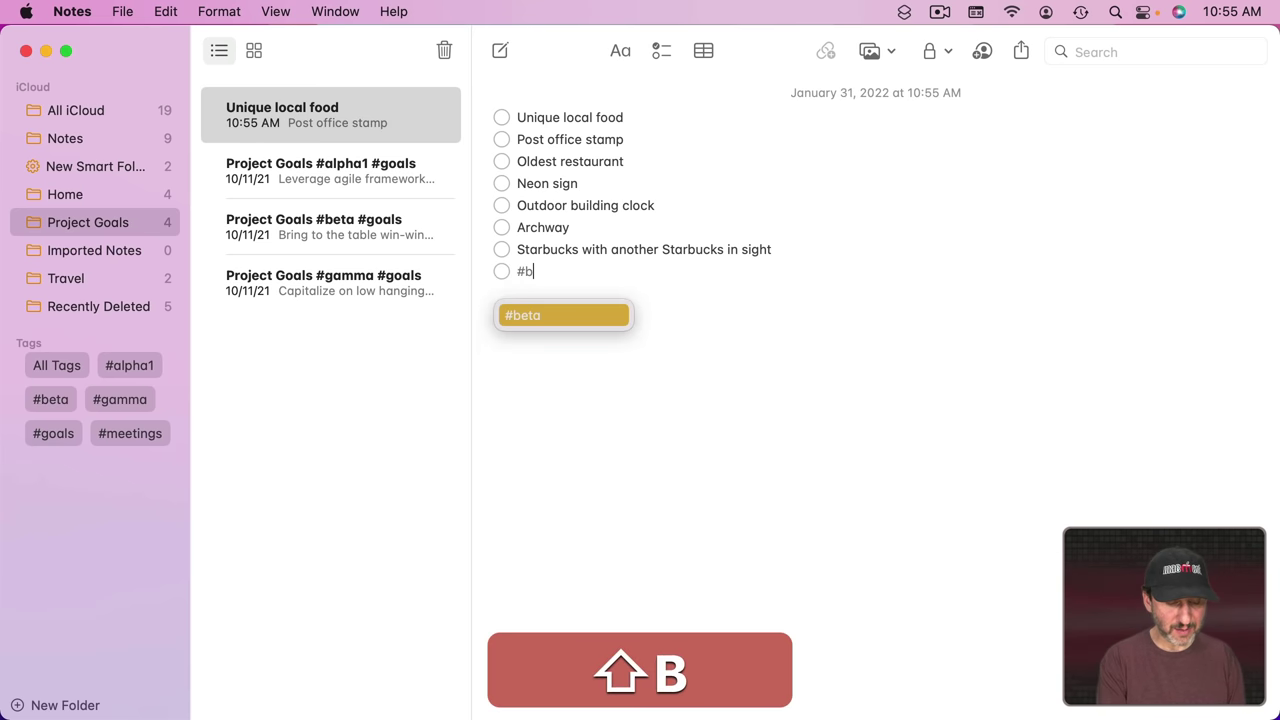
text(eta)
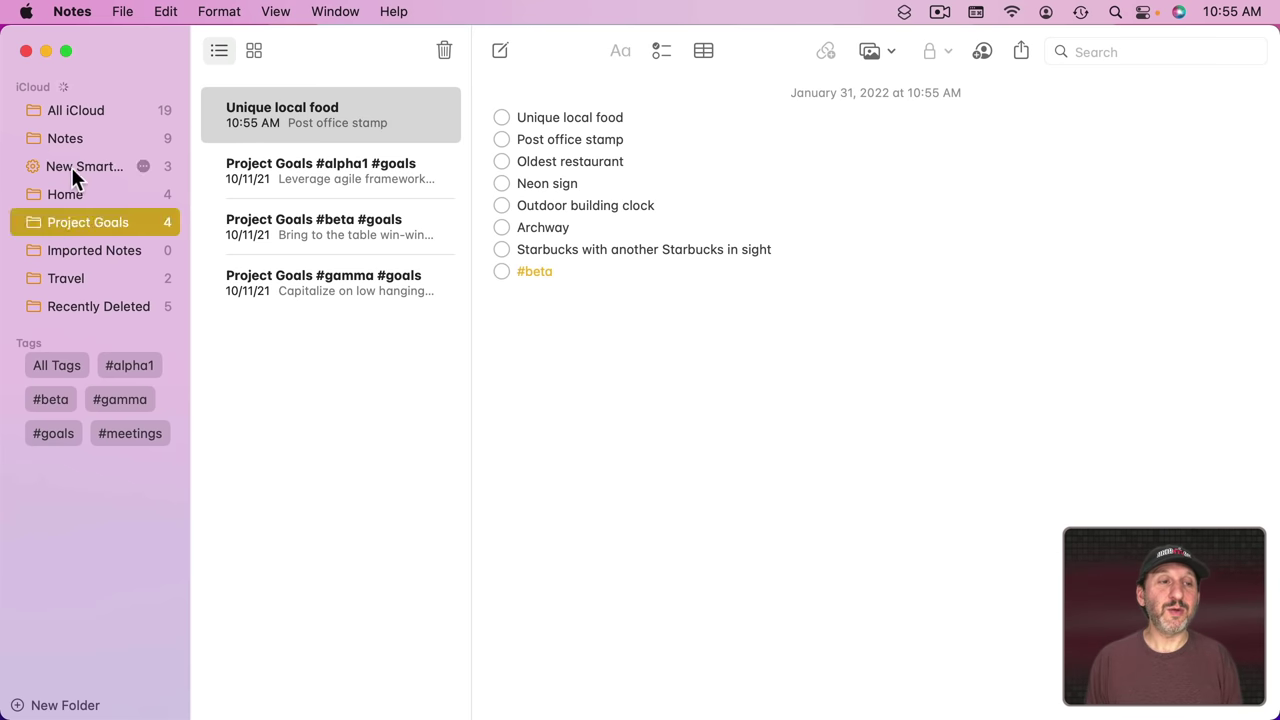
click(71, 167)
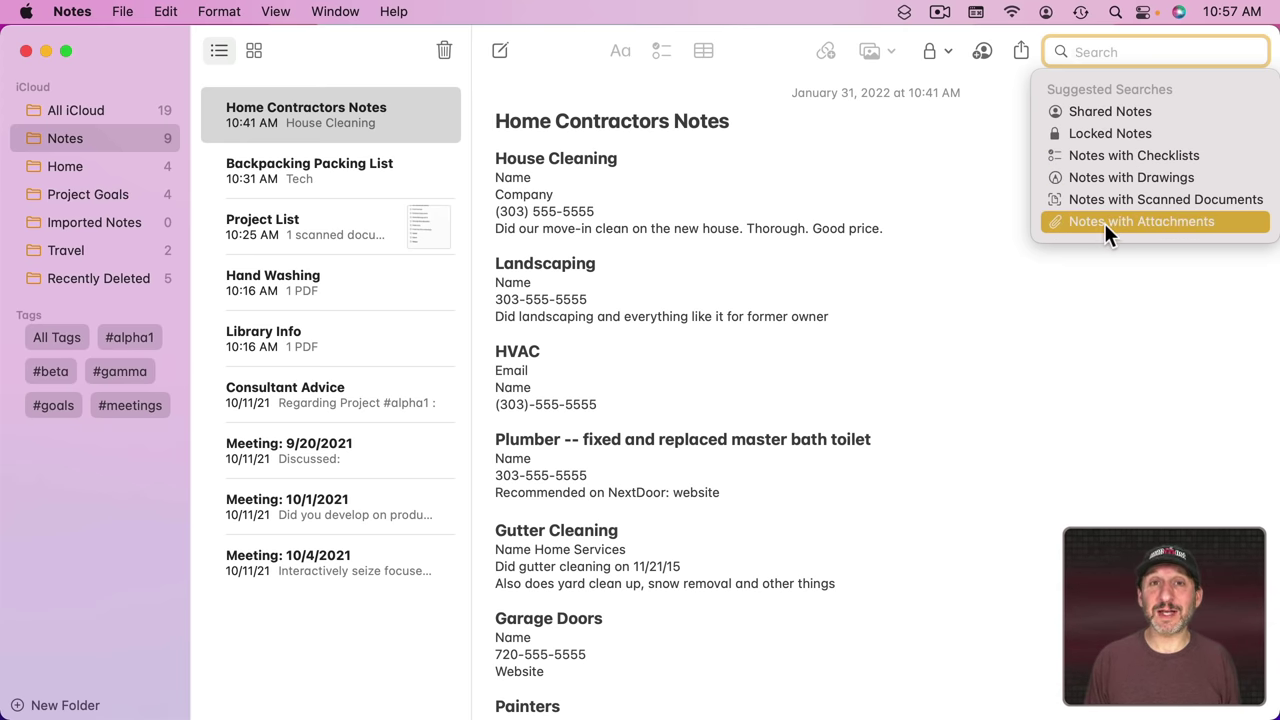
Step: Dismiss Suggested Searches and search the notes for 'sound effects'
key(Escape)
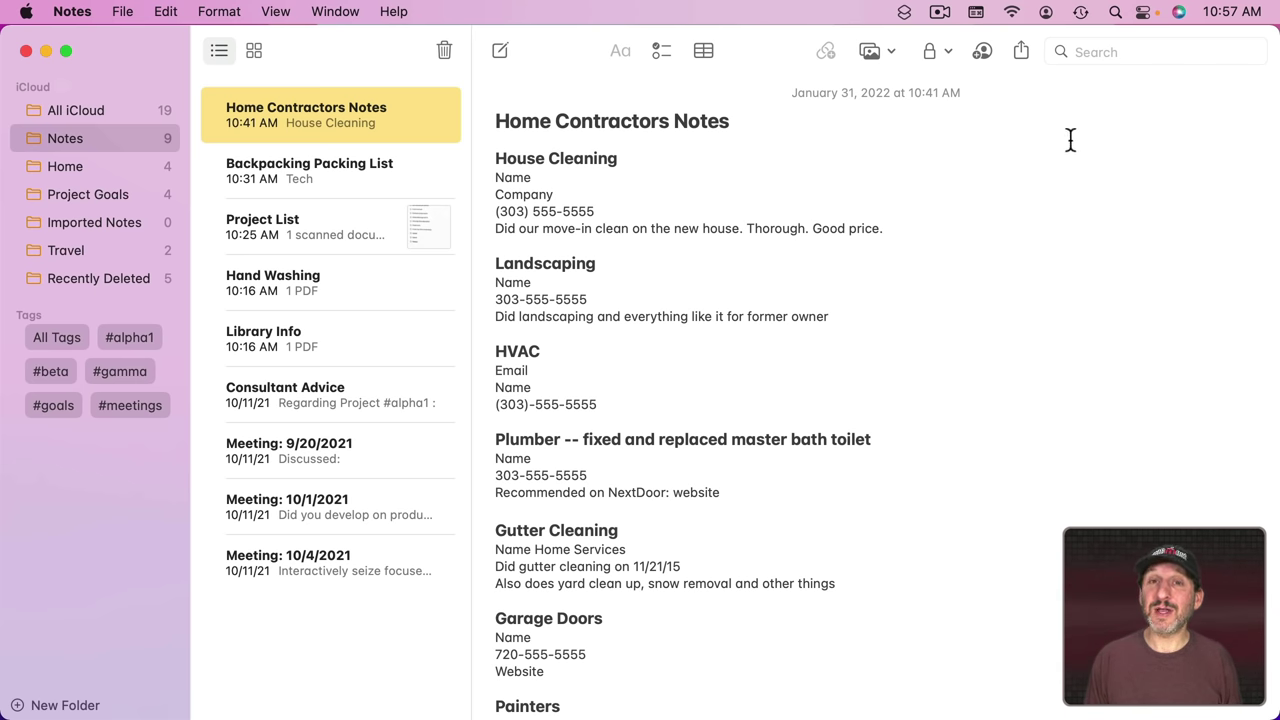
click(1136, 52)
text(sound e)
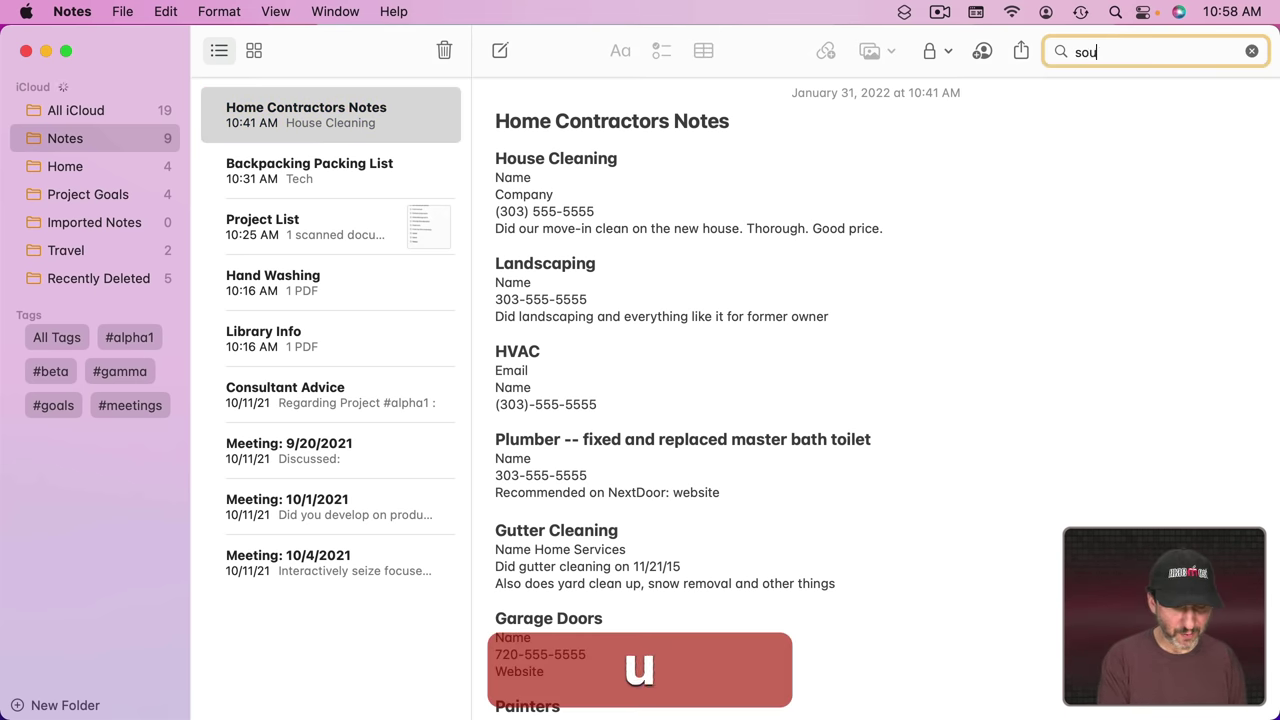
text(ffects)
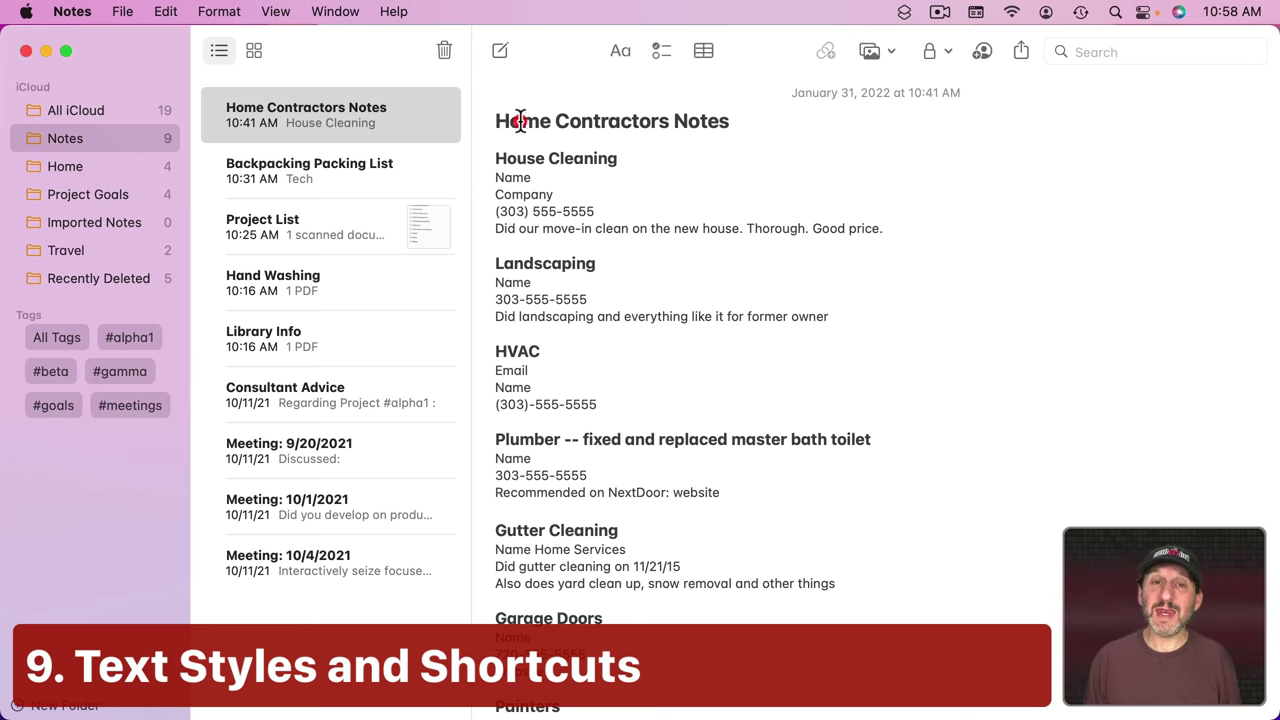
Step: Put the cursor in the Home Contractors note, peek at the Aa styles, then show Format > Font
click(534, 157)
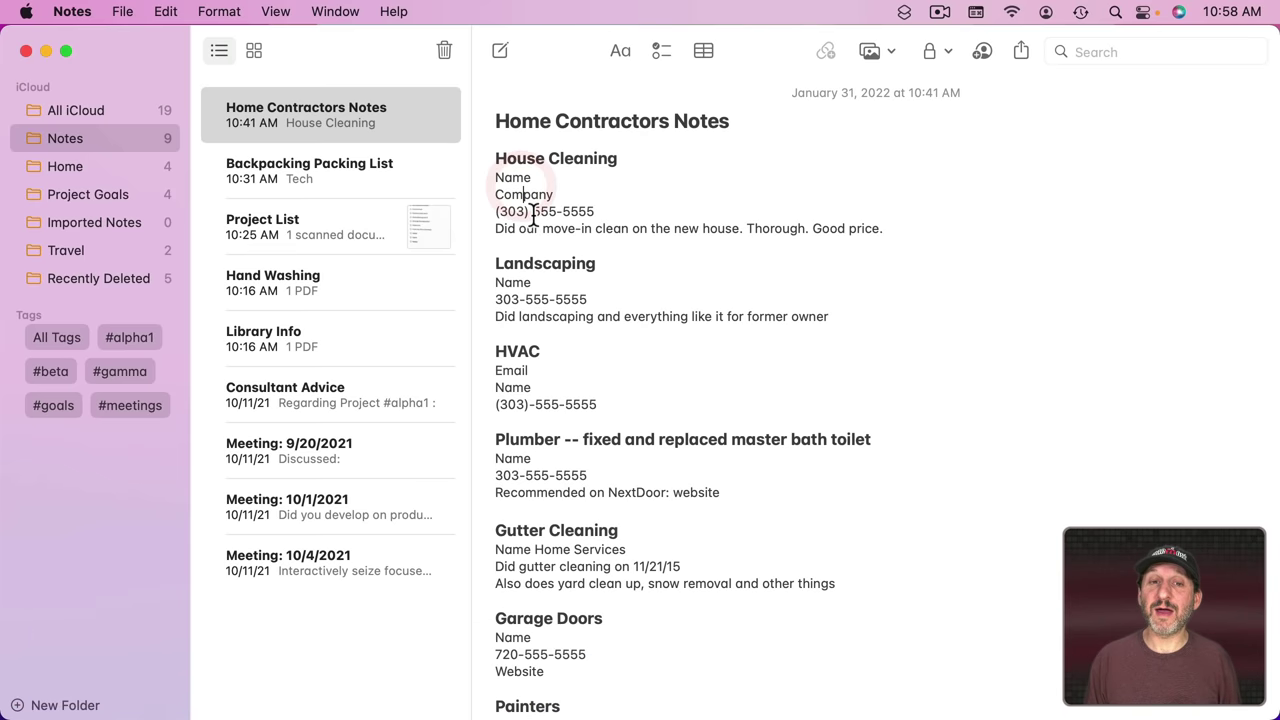
click(540, 213)
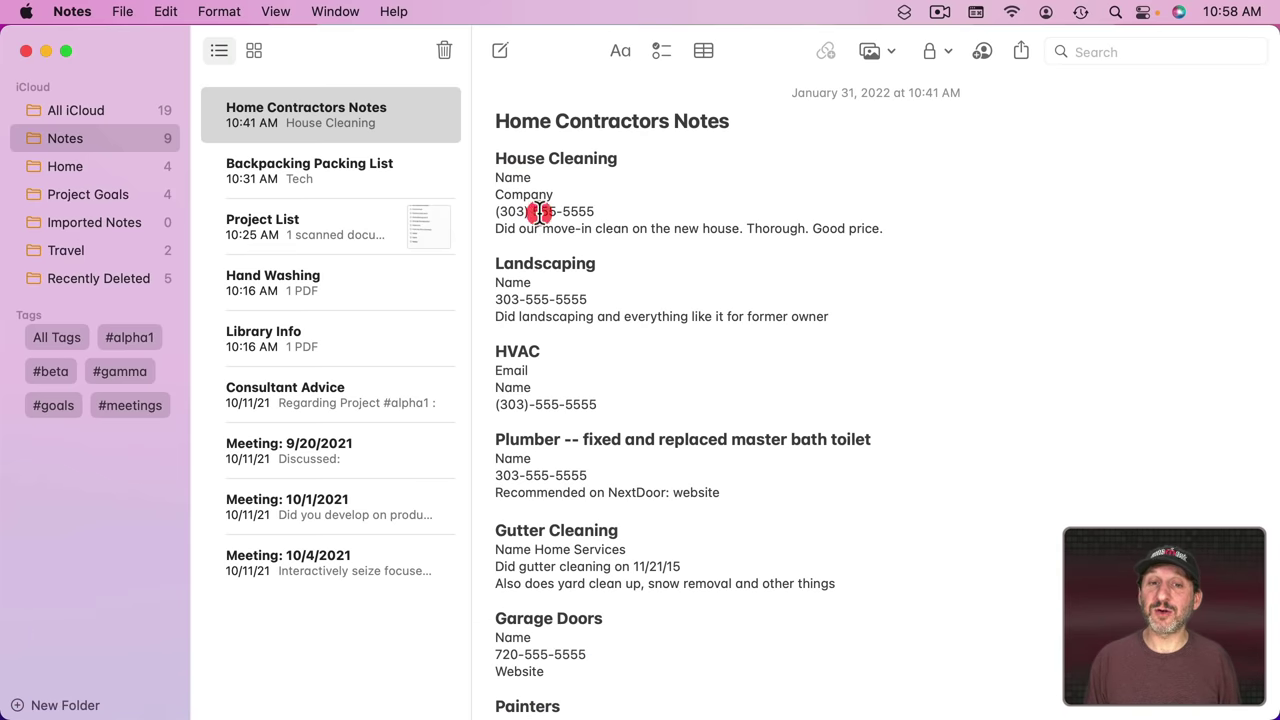
click(526, 121)
click(622, 51)
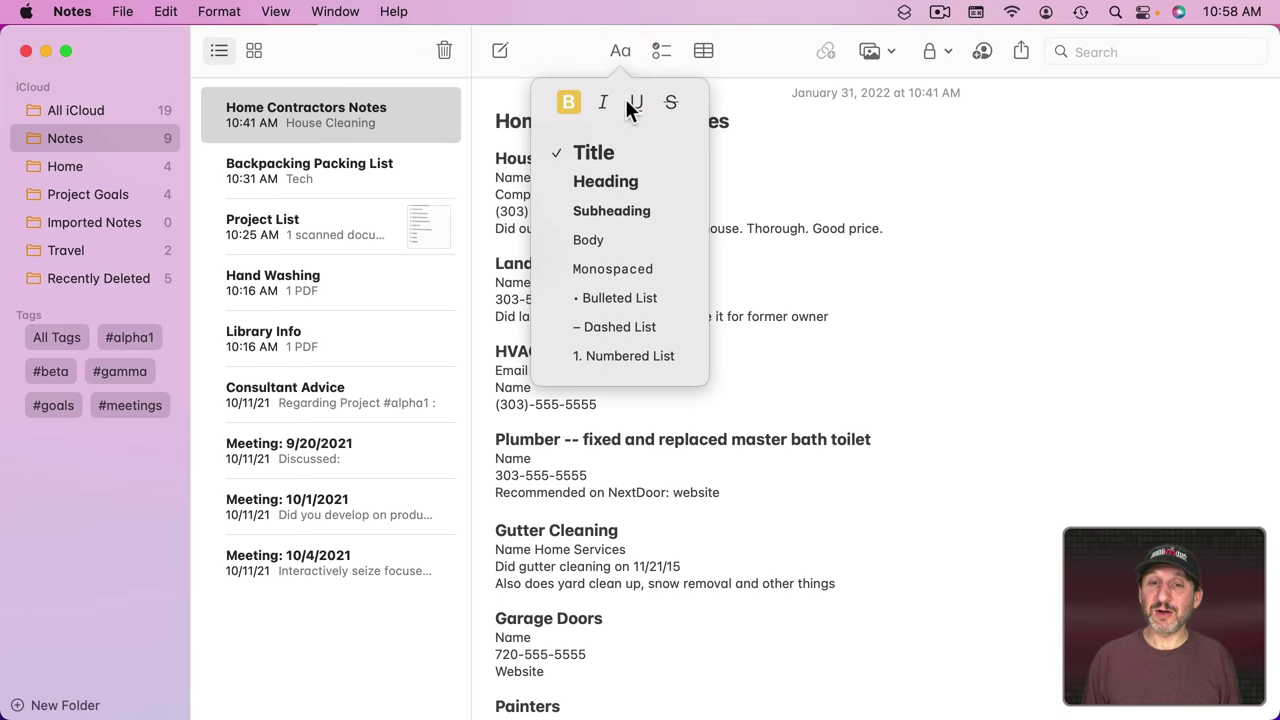
click(763, 229)
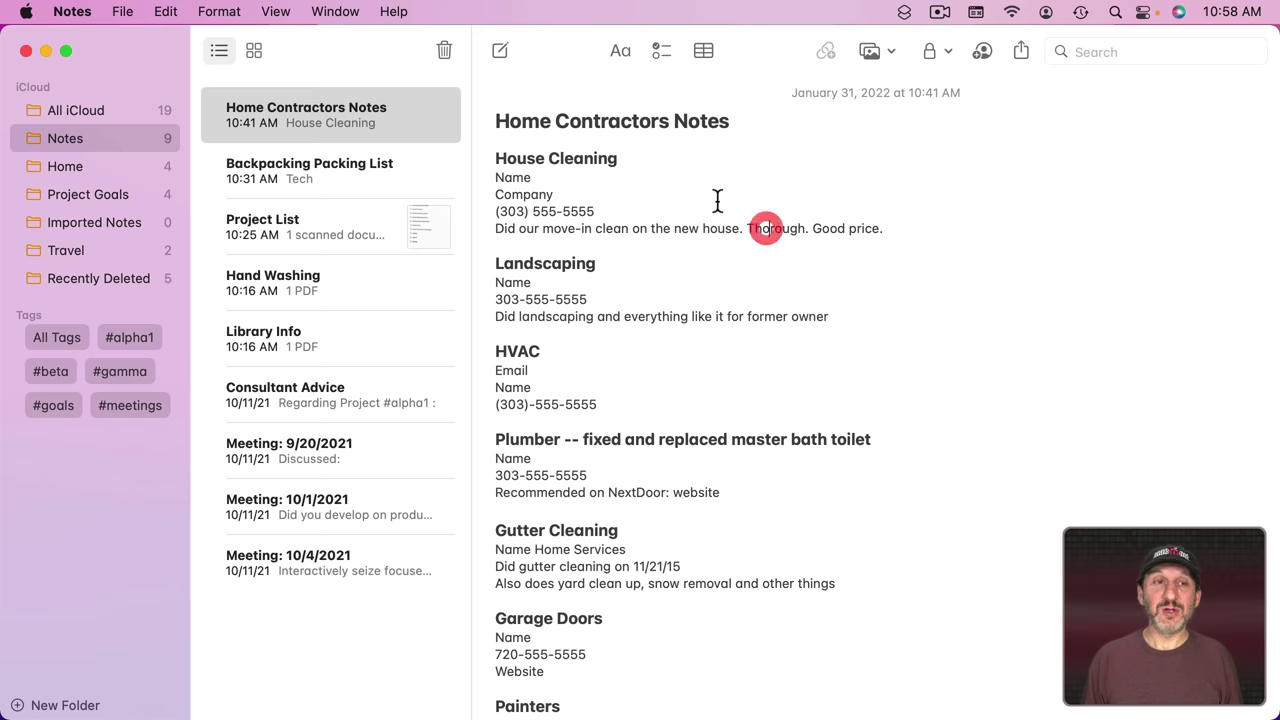
click(230, 11)
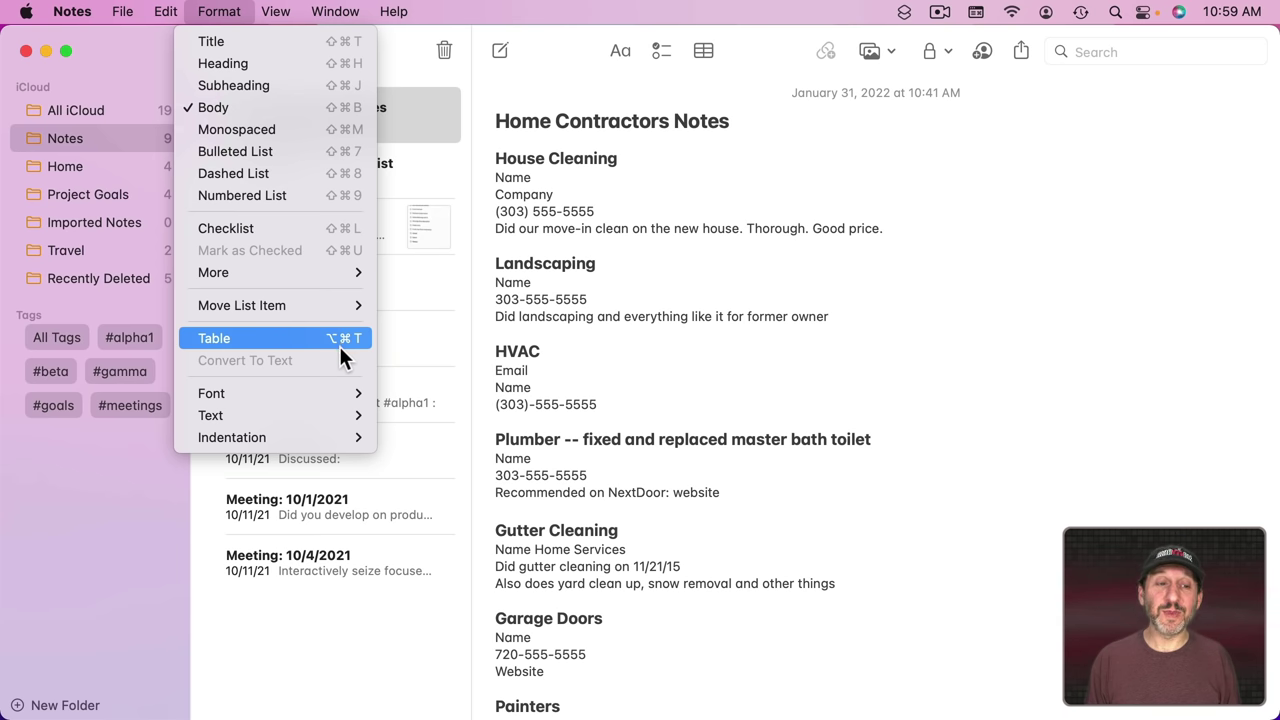
mouse_move(330, 393)
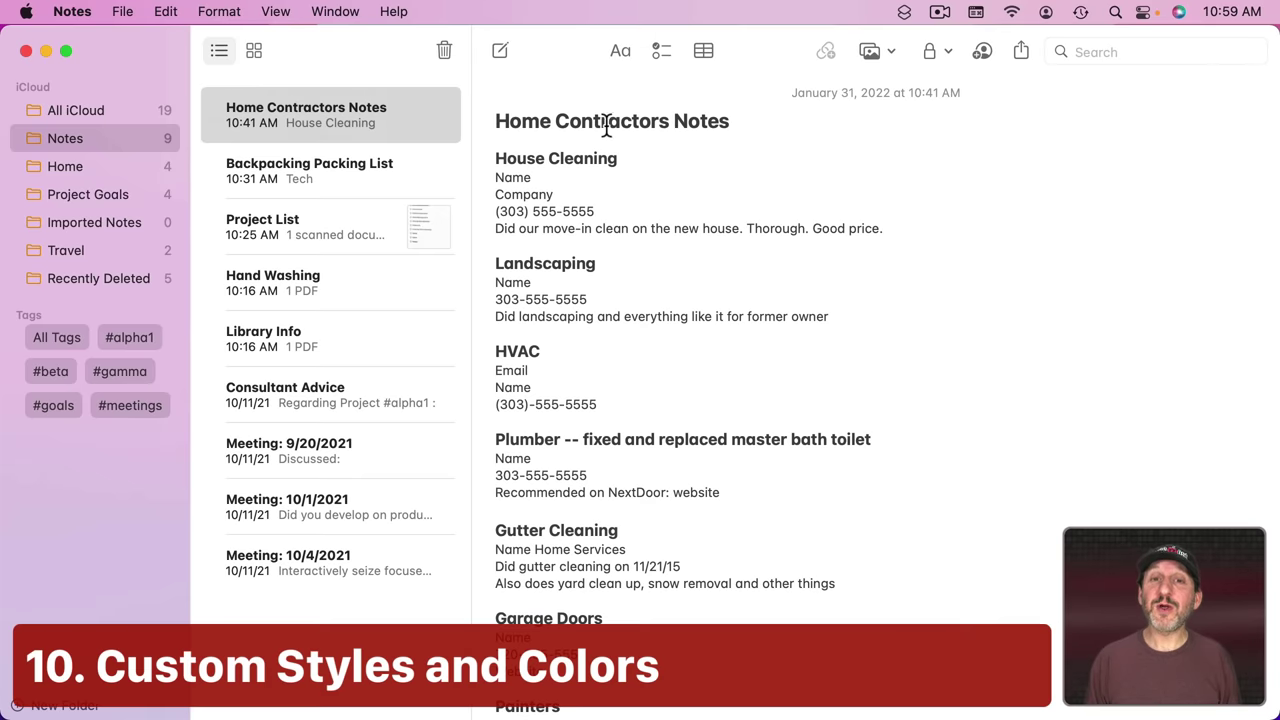
Step: Open the Aa paragraph style popup and dismiss it to return to the note text
click(619, 50)
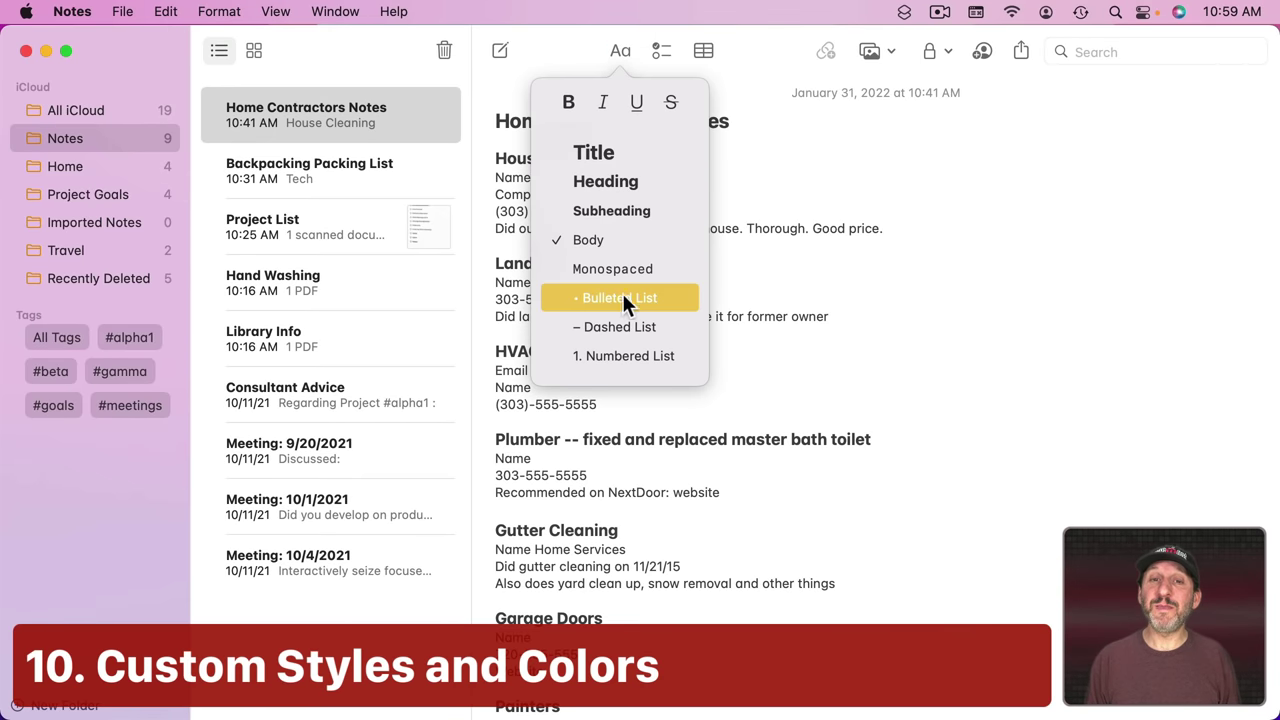
click(794, 184)
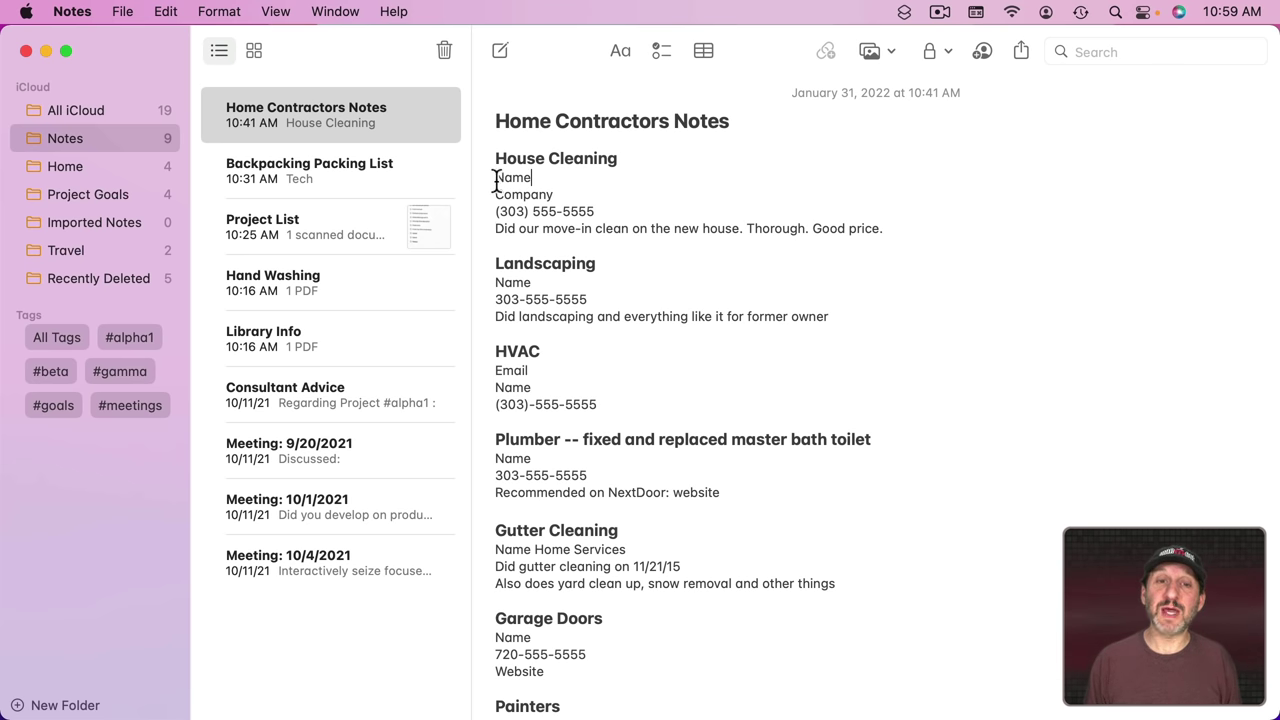
Step: Select the Name and Company lines under House Cleaning and bring the Fonts panel beside them
drag(497, 178, 562, 195)
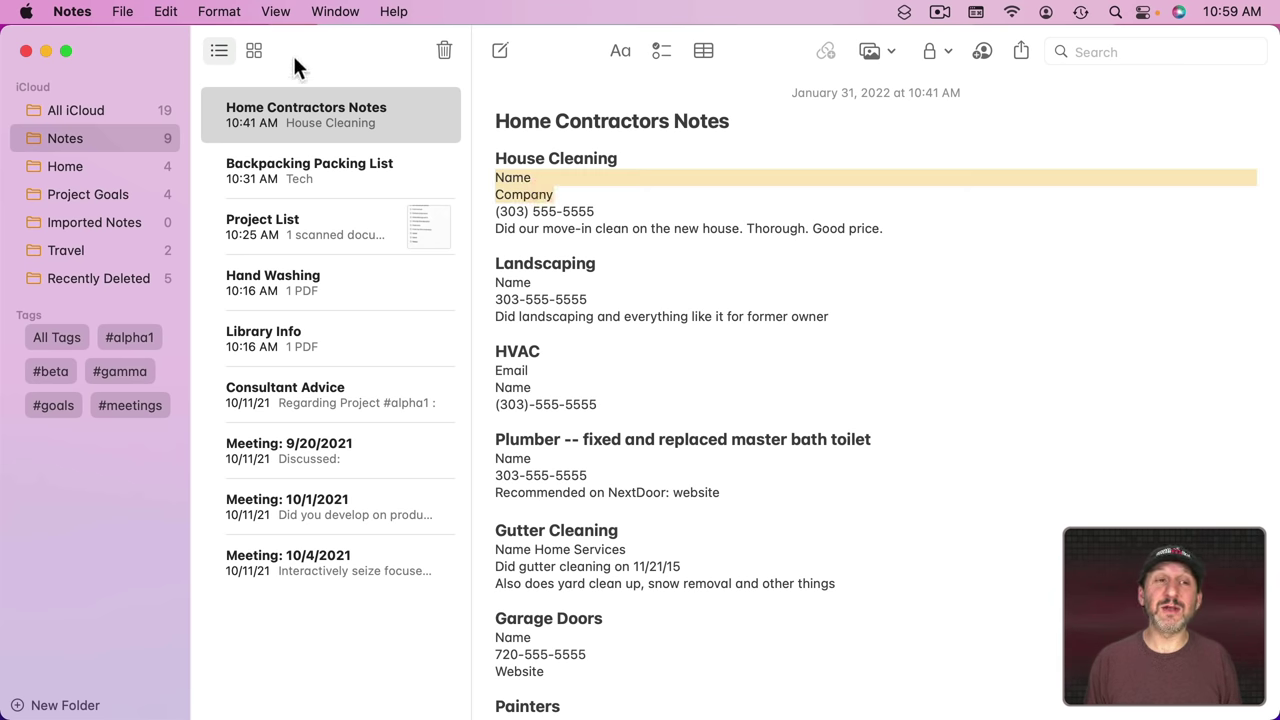
click(219, 11)
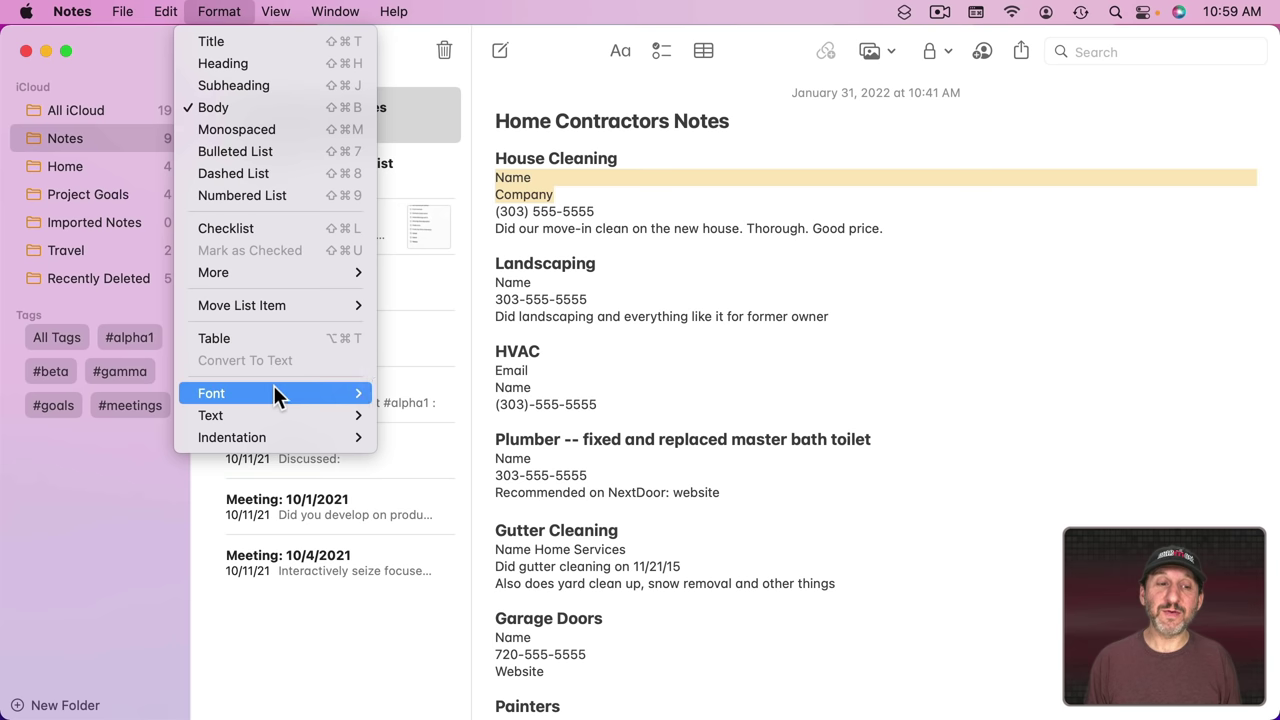
mouse_move(274, 390)
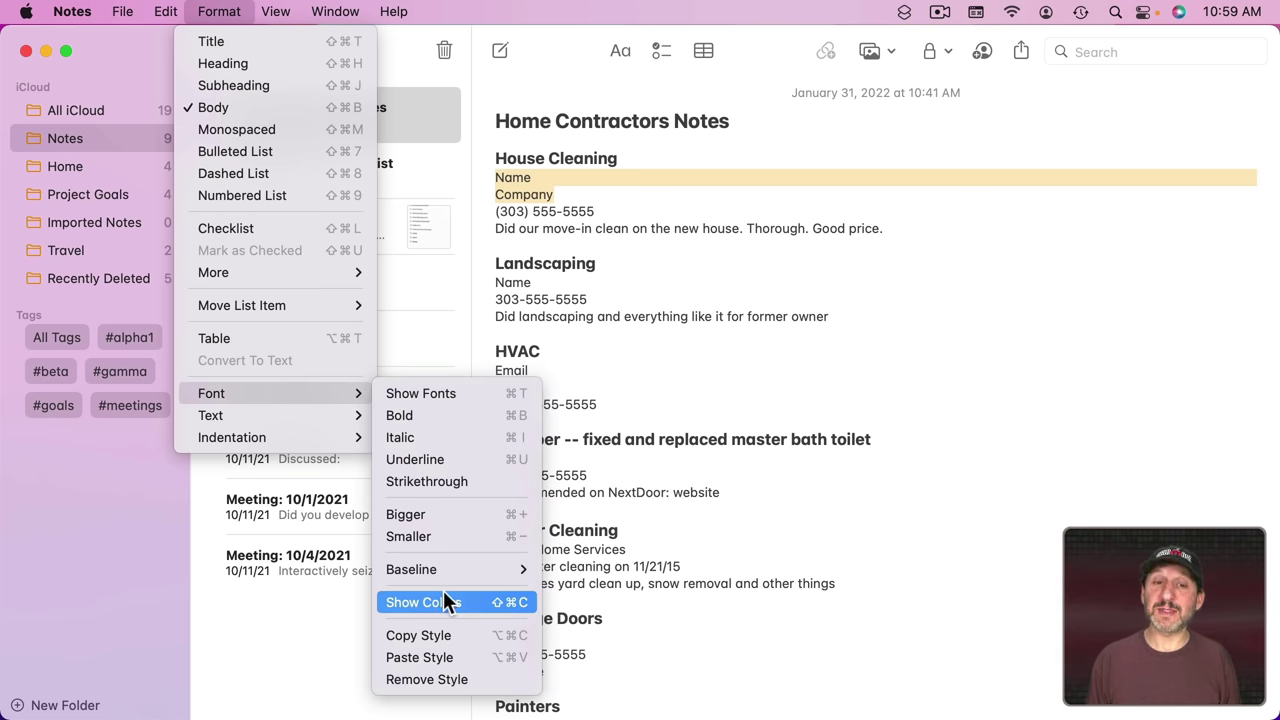
click(599, 176)
key(super+t)
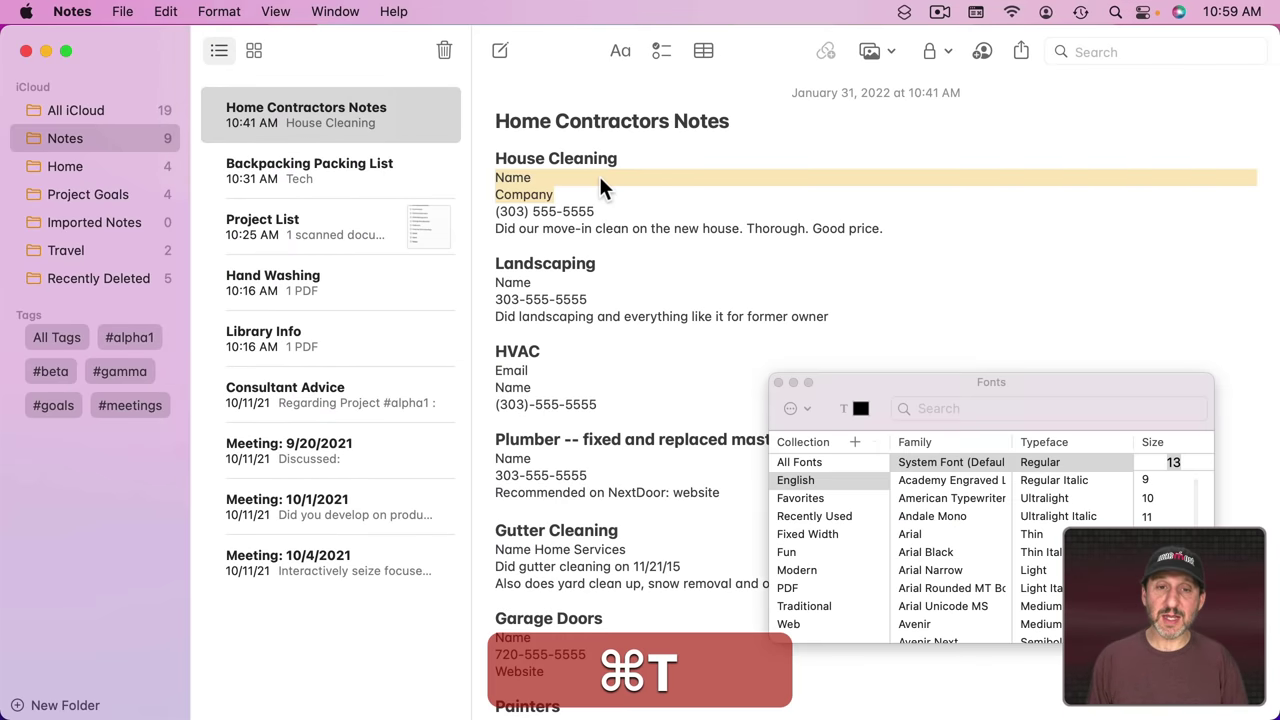
drag(910, 375, 374, 307)
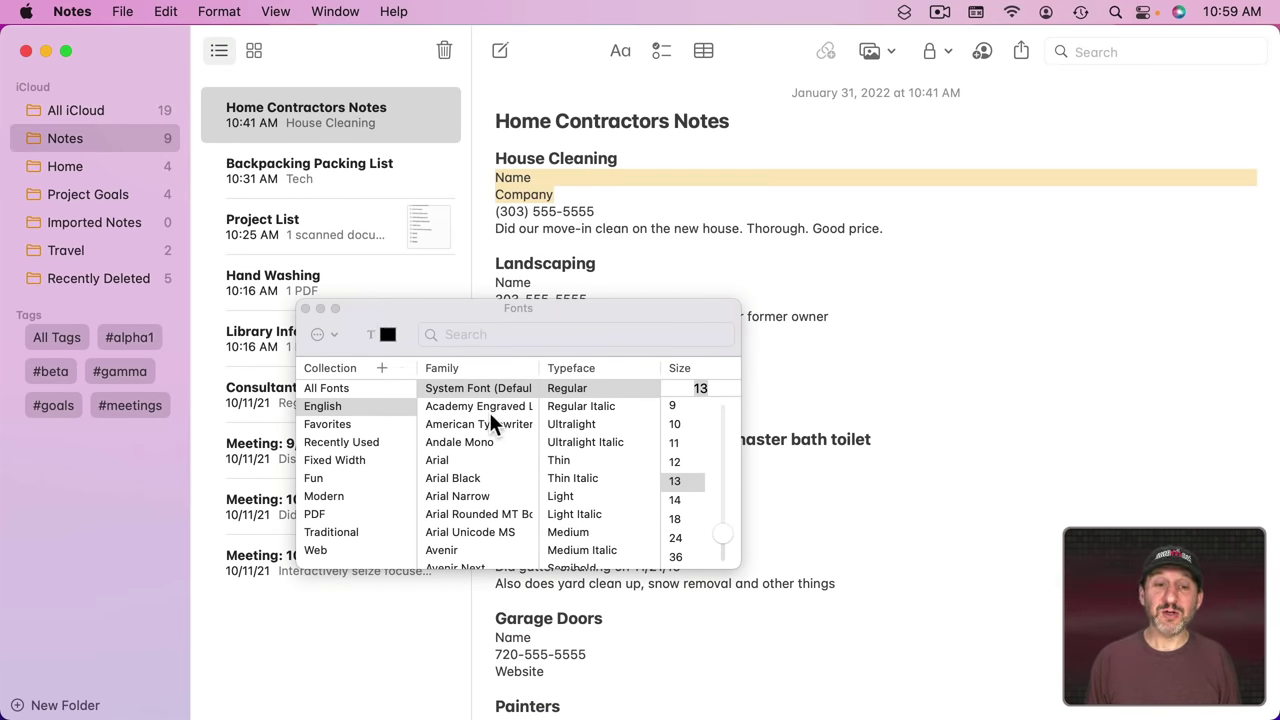
Step: Try several fonts on the selected lines, settling on Arial
click(470, 442)
click(463, 479)
click(457, 514)
click(453, 479)
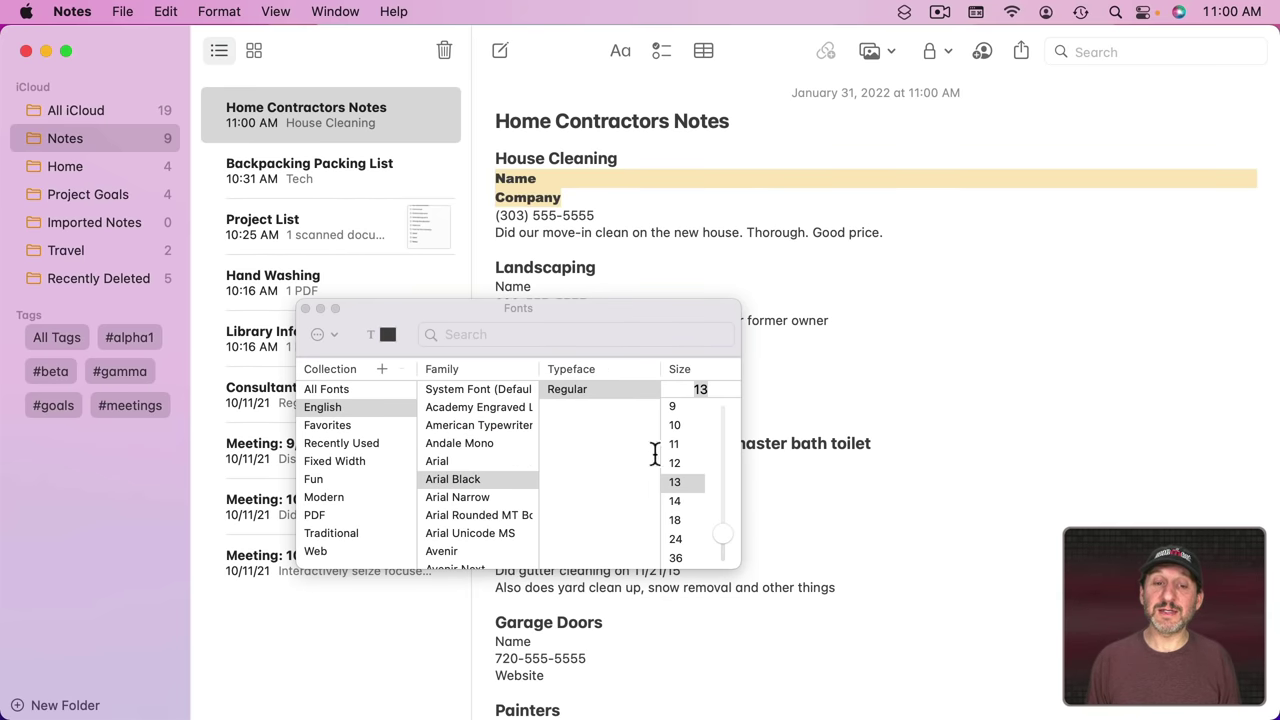
click(452, 461)
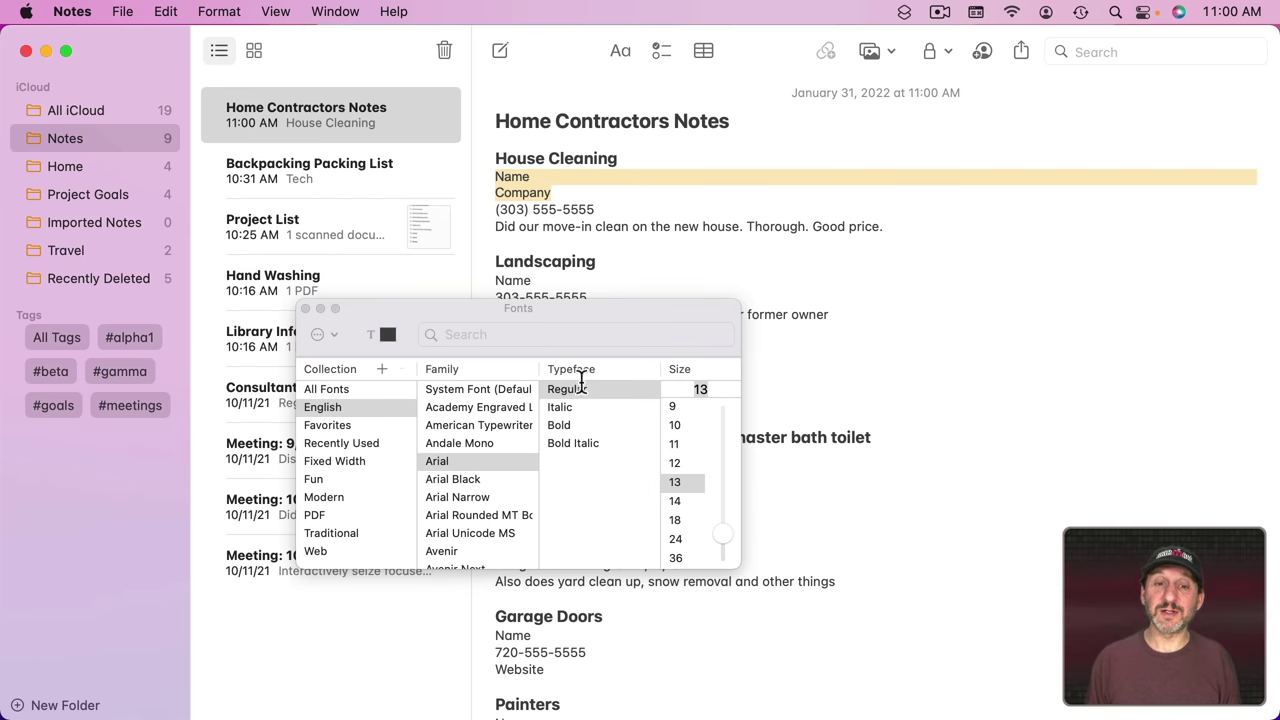
click(611, 391)
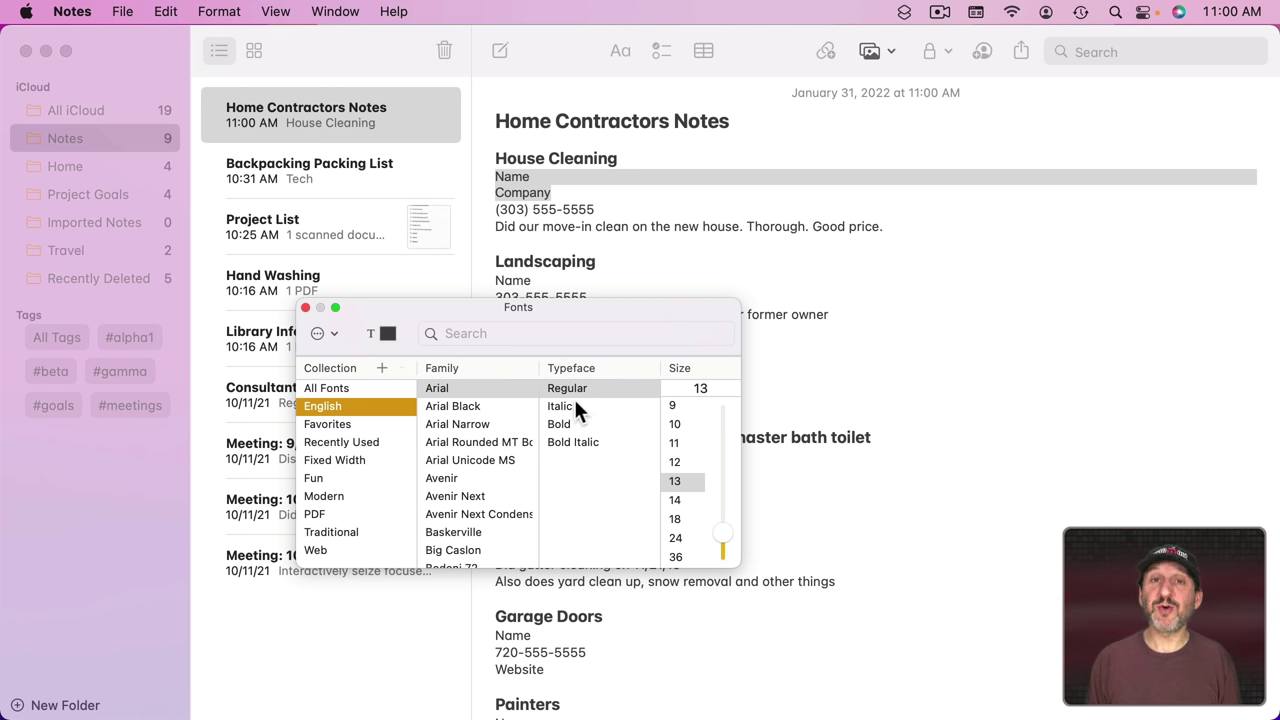
Step: Add Arial 13 pt to Favorites, view the Favorites collection, and open the Colors window
click(325, 334)
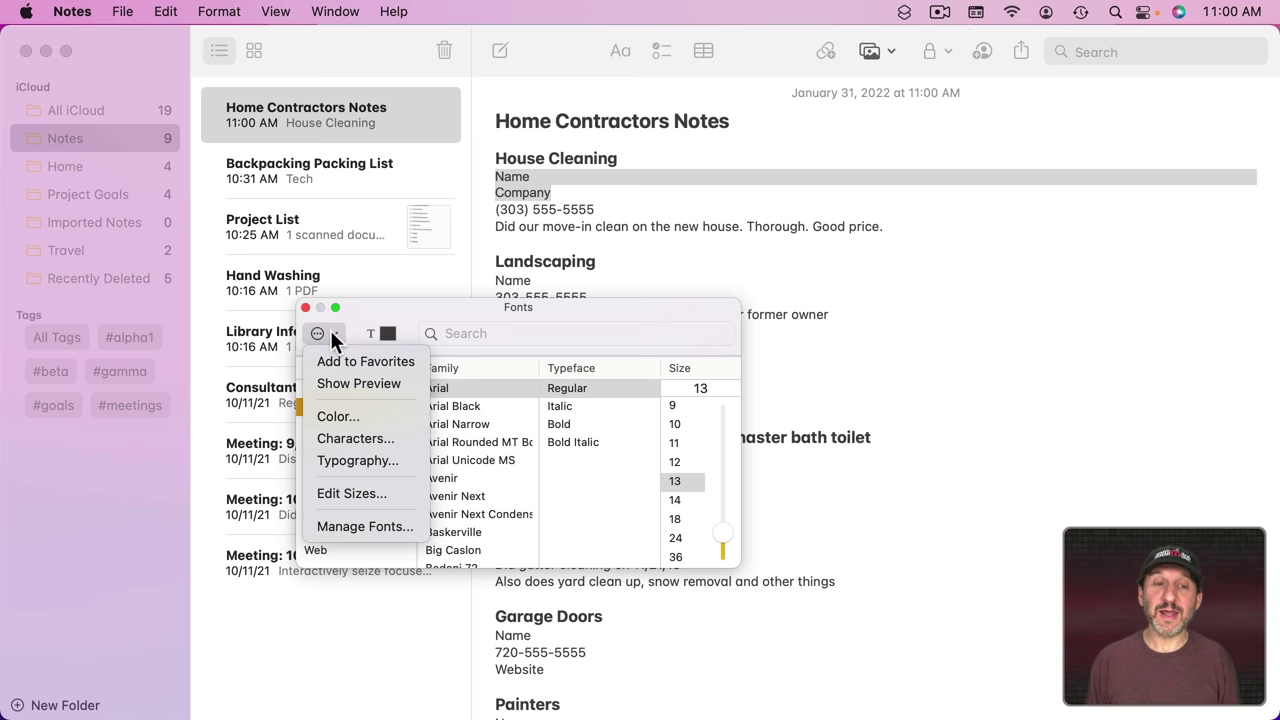
click(351, 360)
click(325, 424)
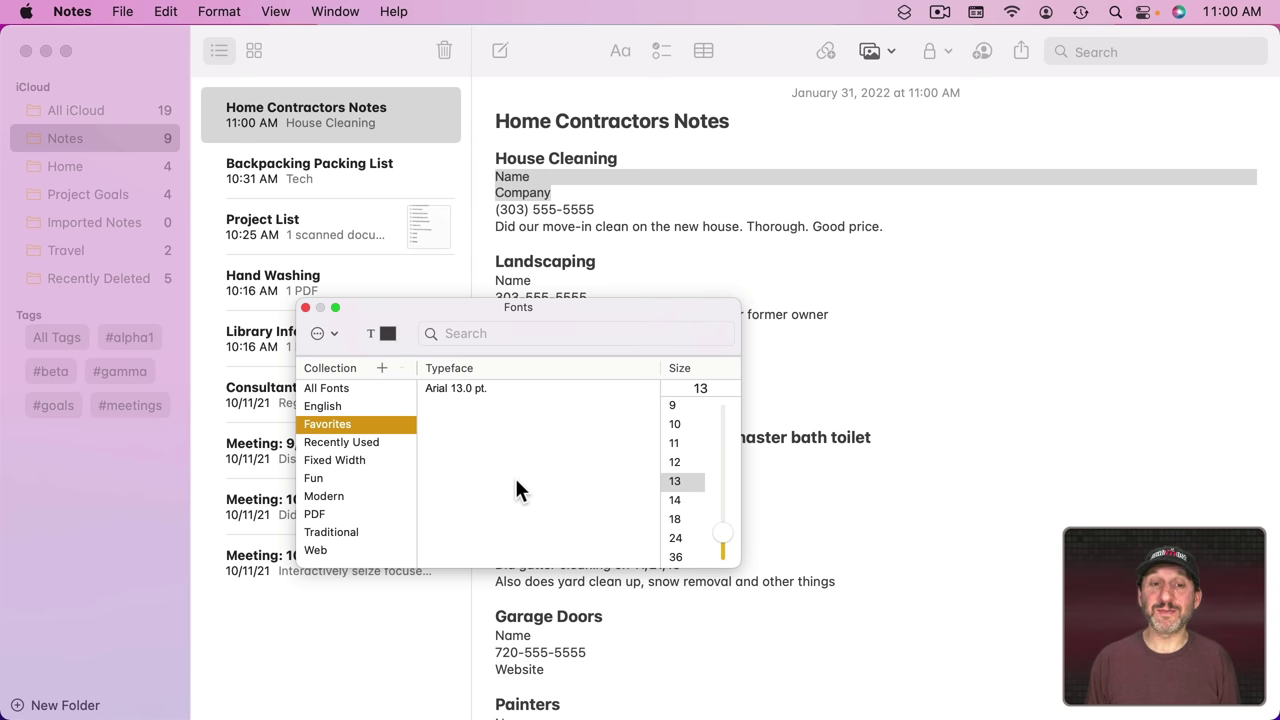
click(388, 334)
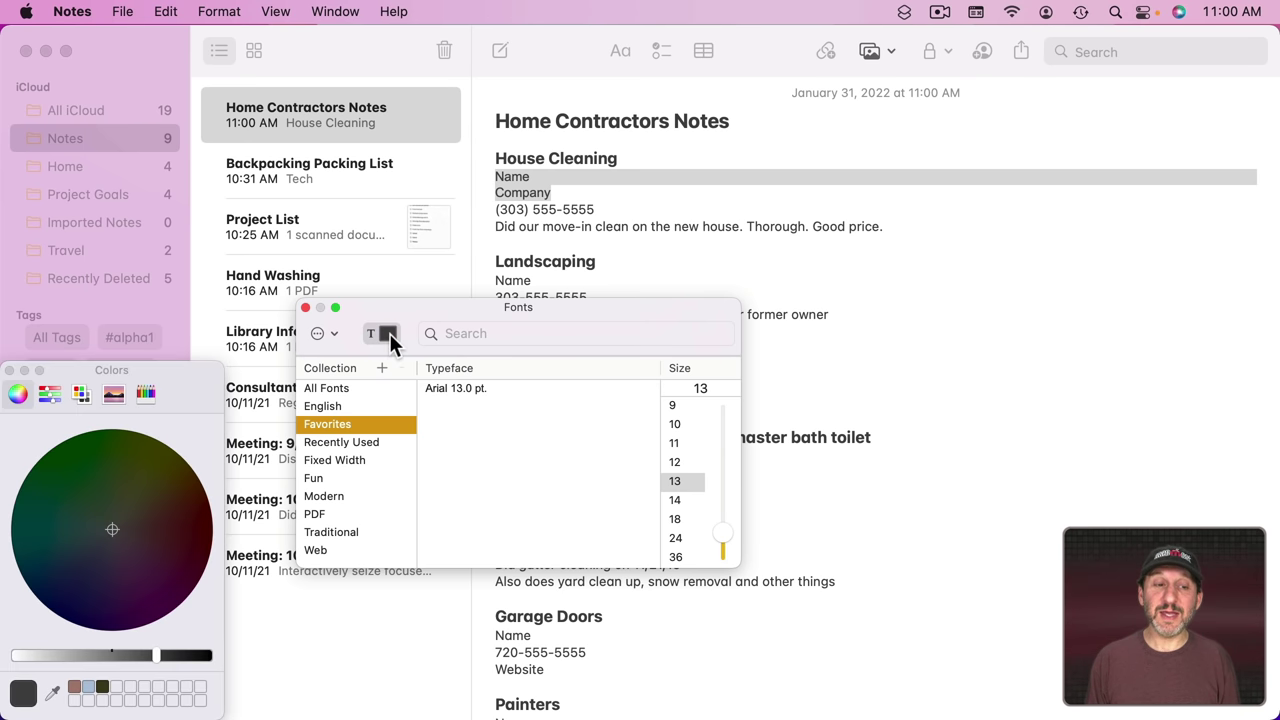
Step: Close the colour and fonts panels, then reopen Colors on the pencil swatches
click(14, 371)
click(305, 307)
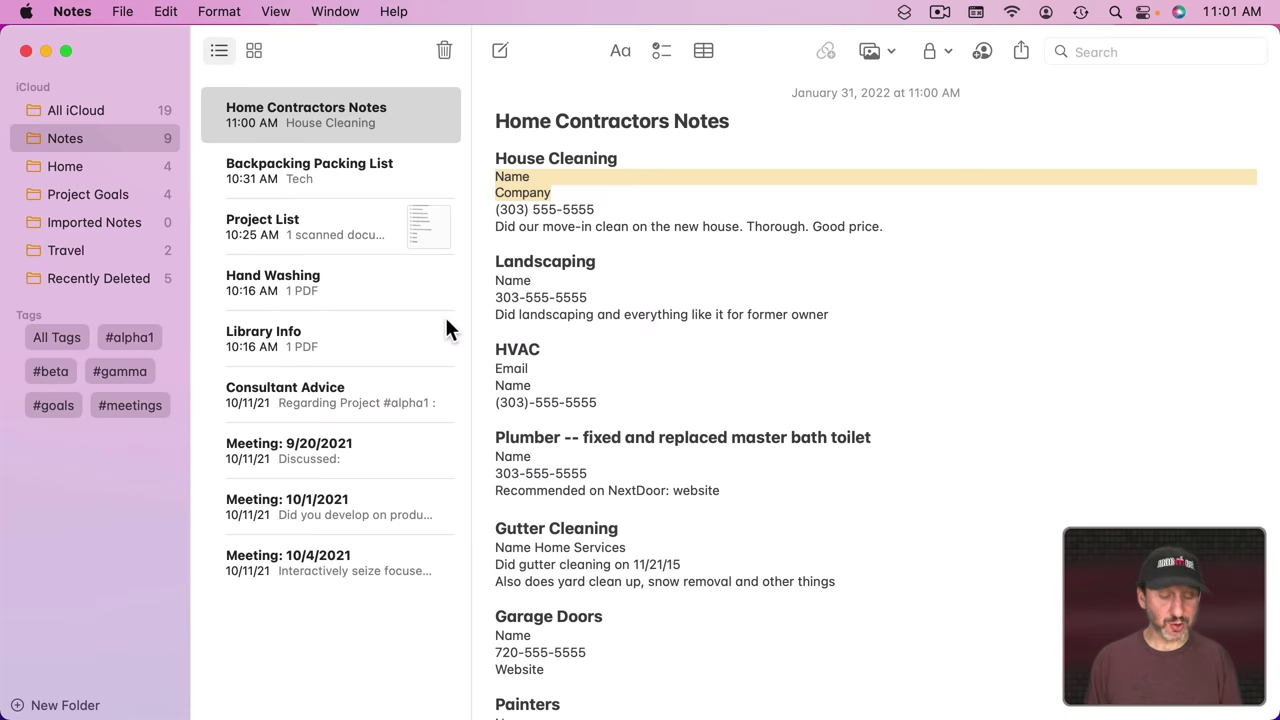
key(super+shift+c)
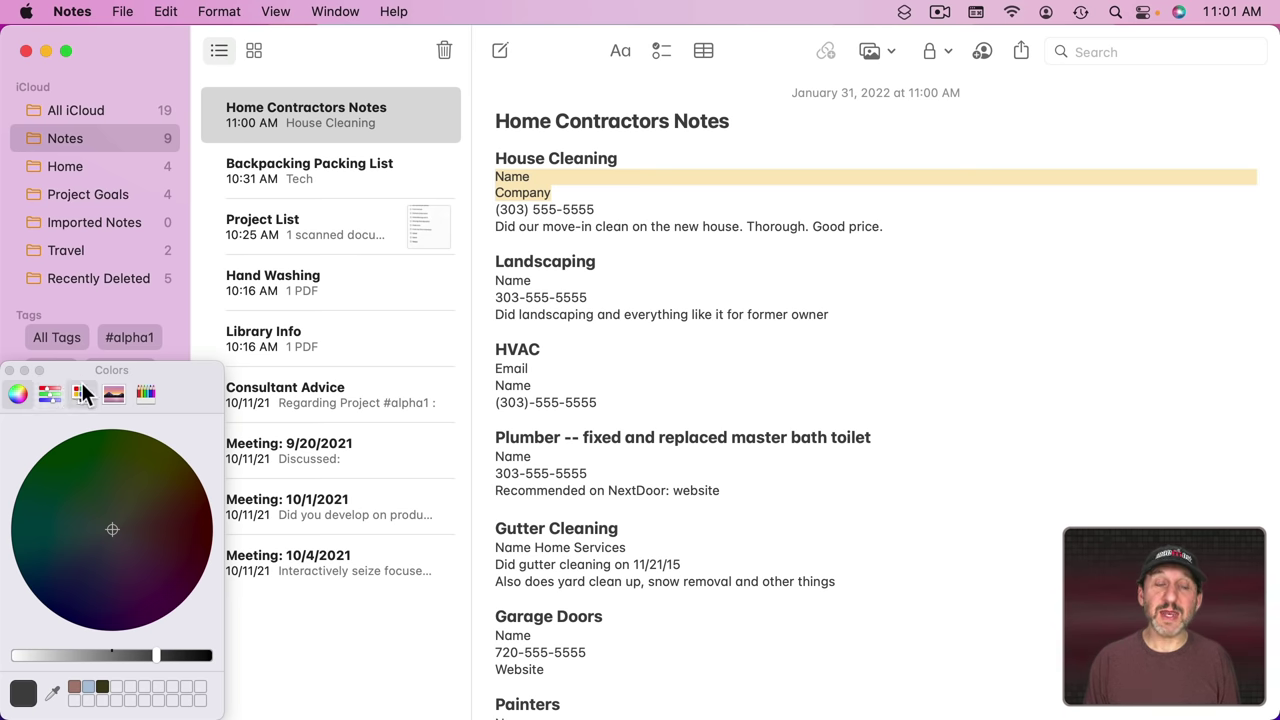
click(150, 394)
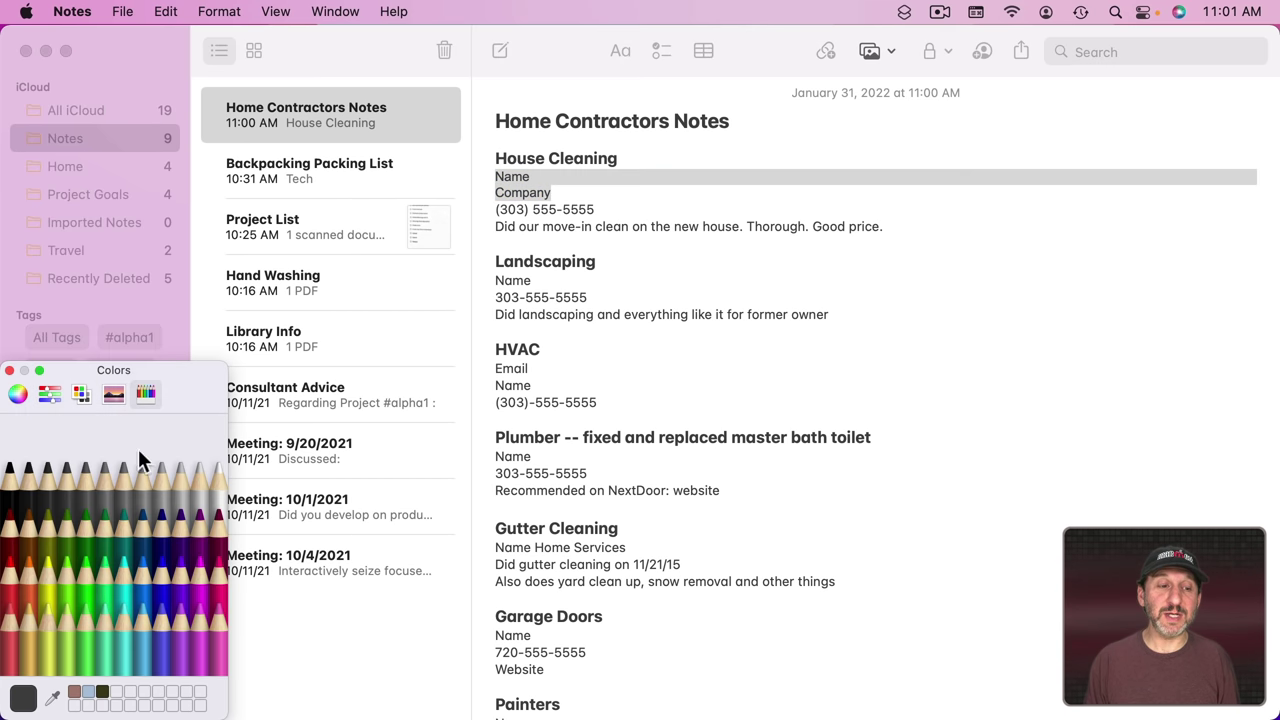
Step: Colour Name and Company green, then Tangerine, and the Landscaping Name line turquoise
click(83, 573)
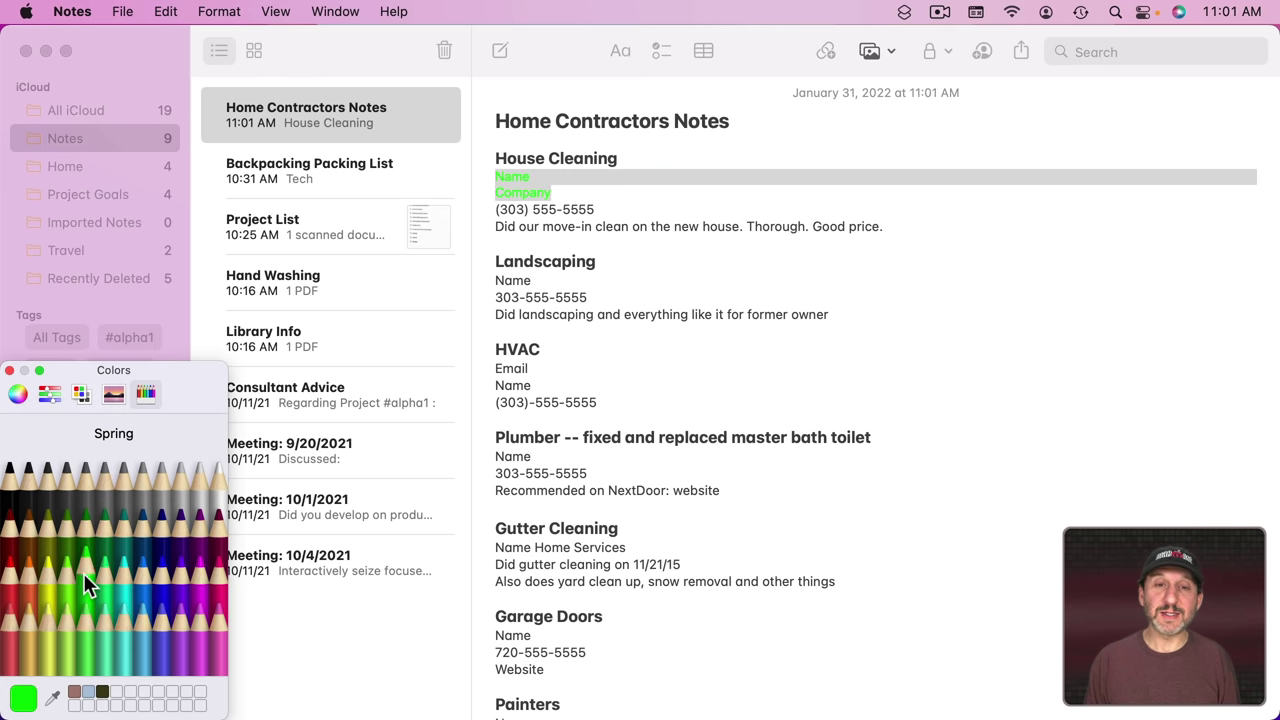
click(33, 575)
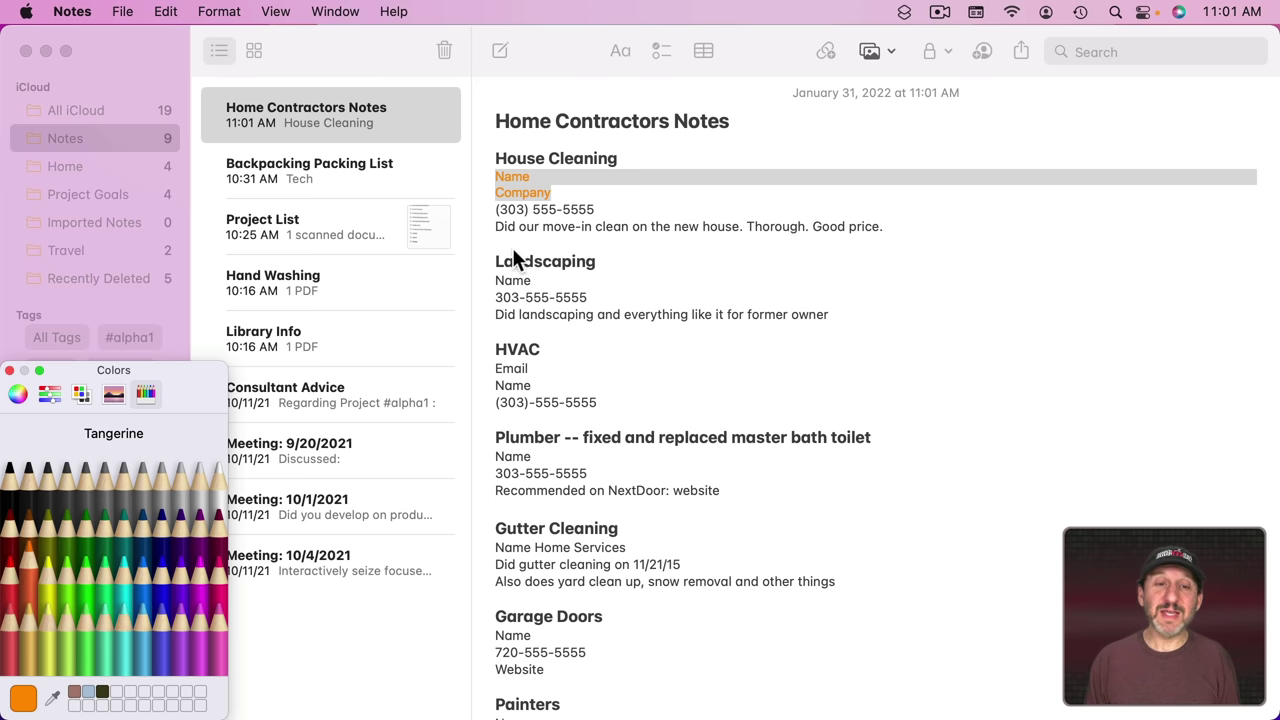
drag(506, 278, 552, 278)
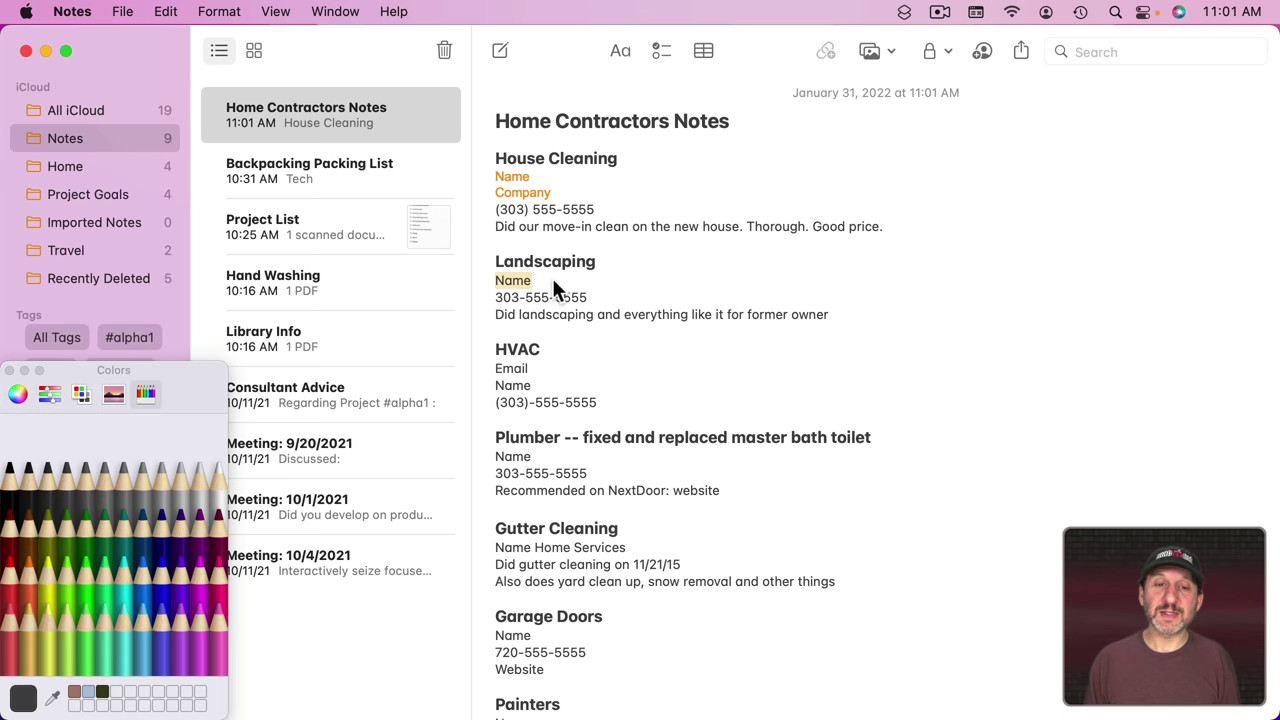
click(124, 573)
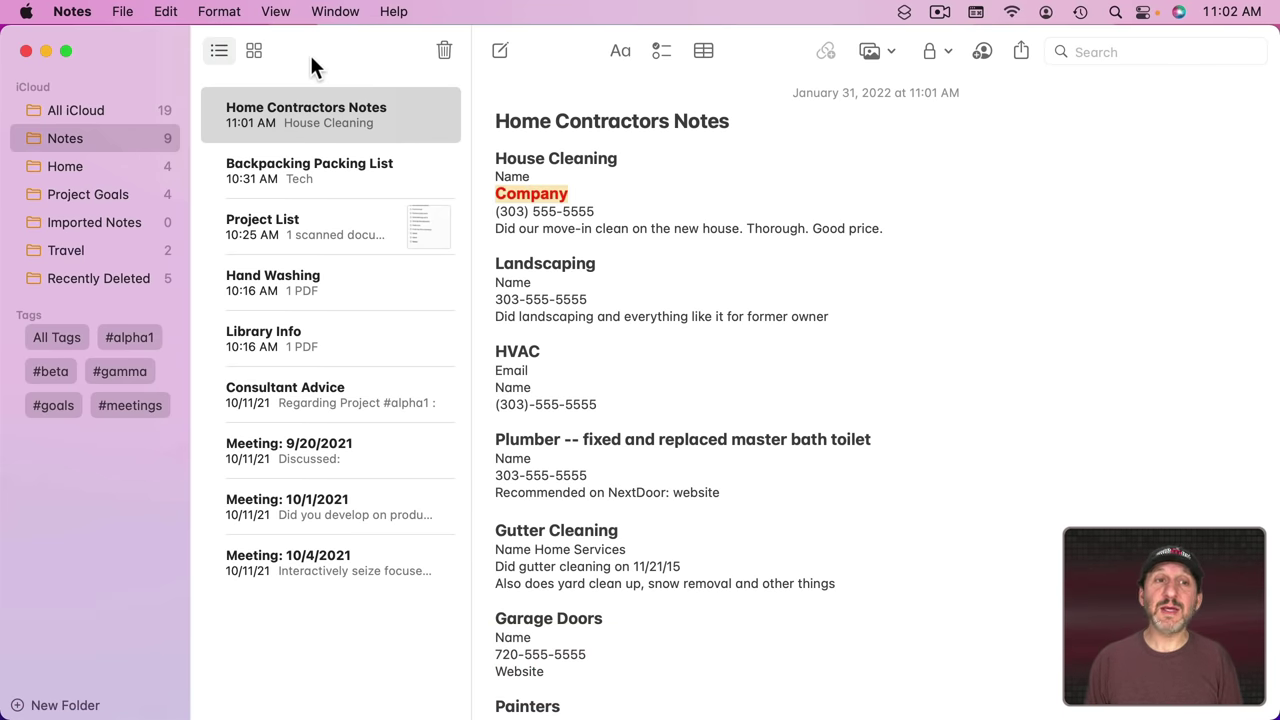
click(219, 11)
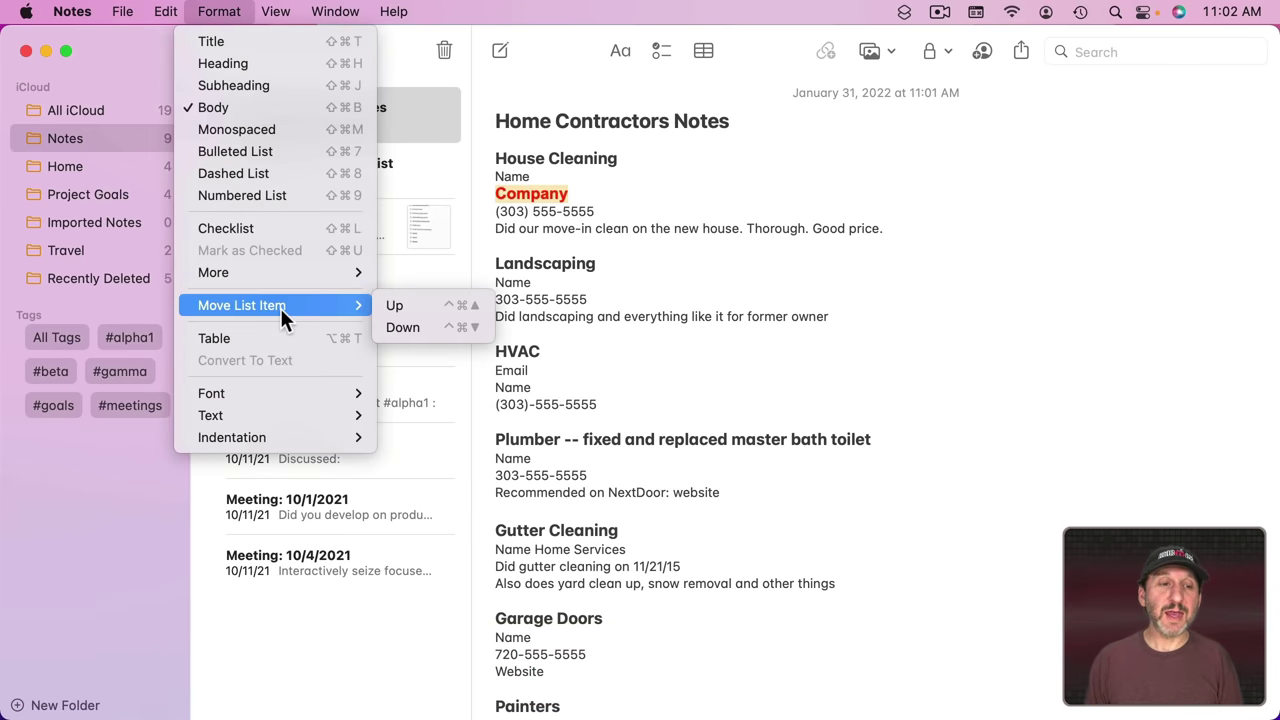
mouse_move(283, 390)
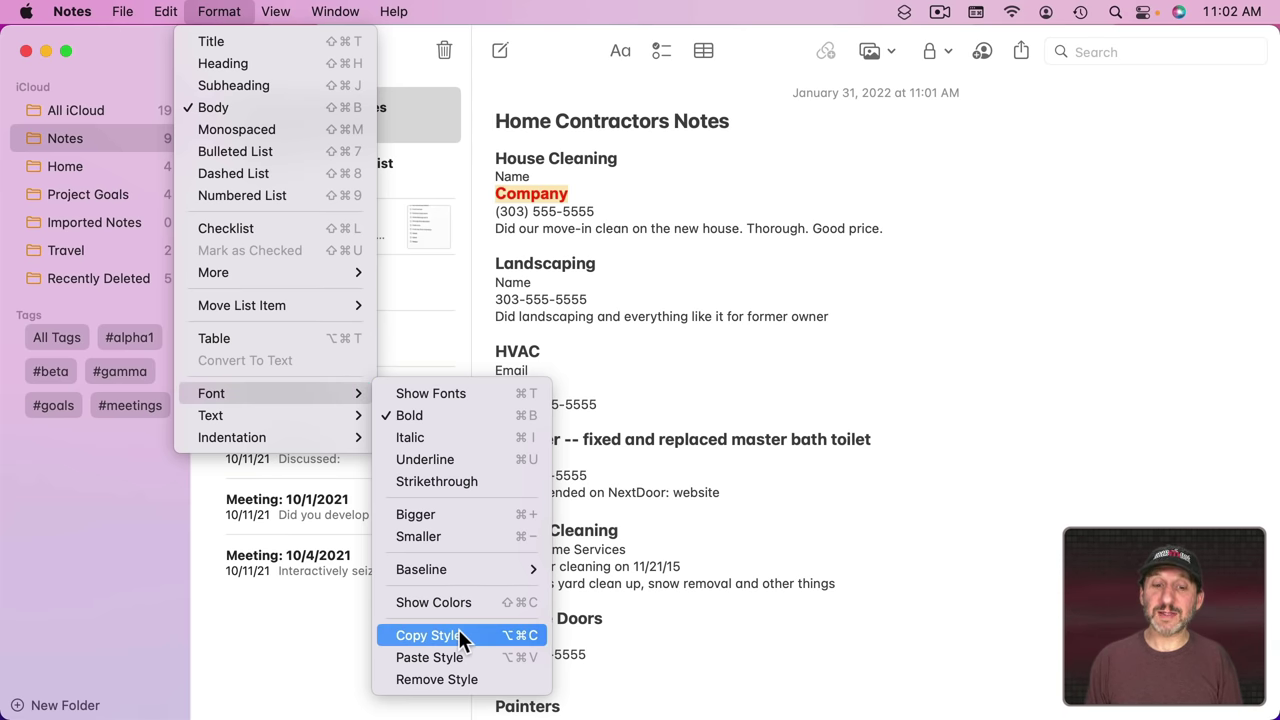
click(523, 657)
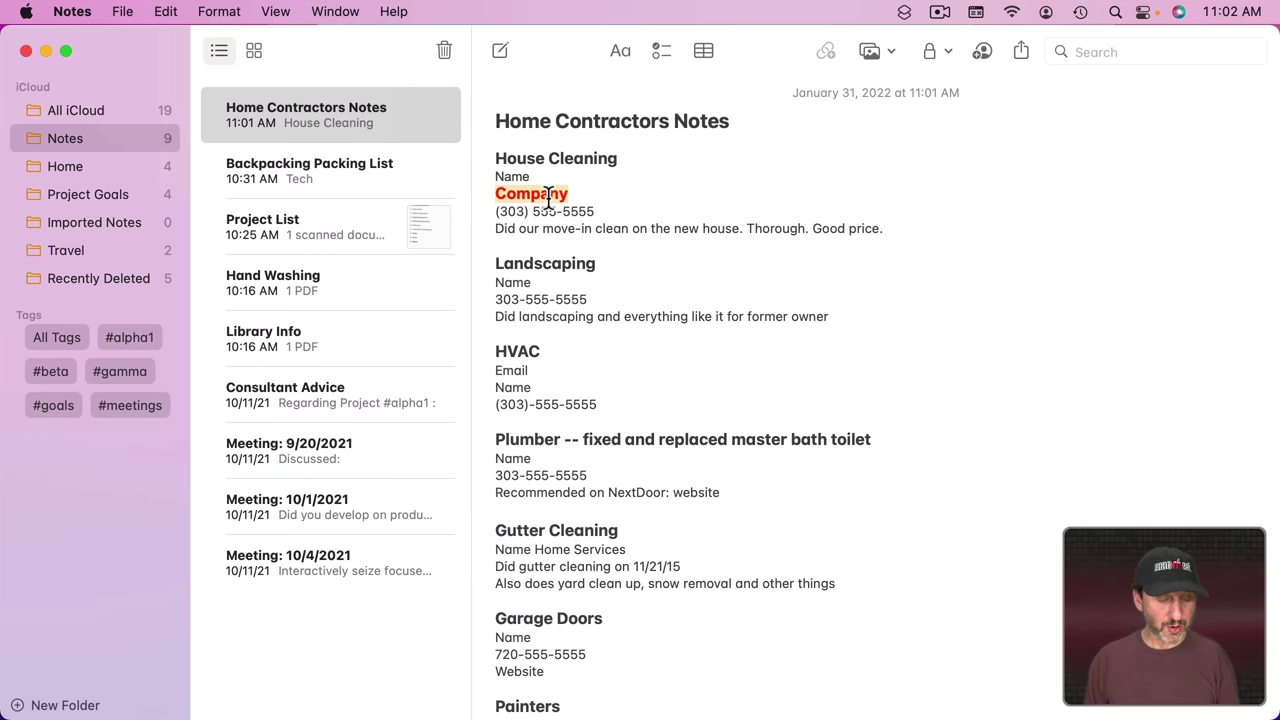
key(alt+super+c)
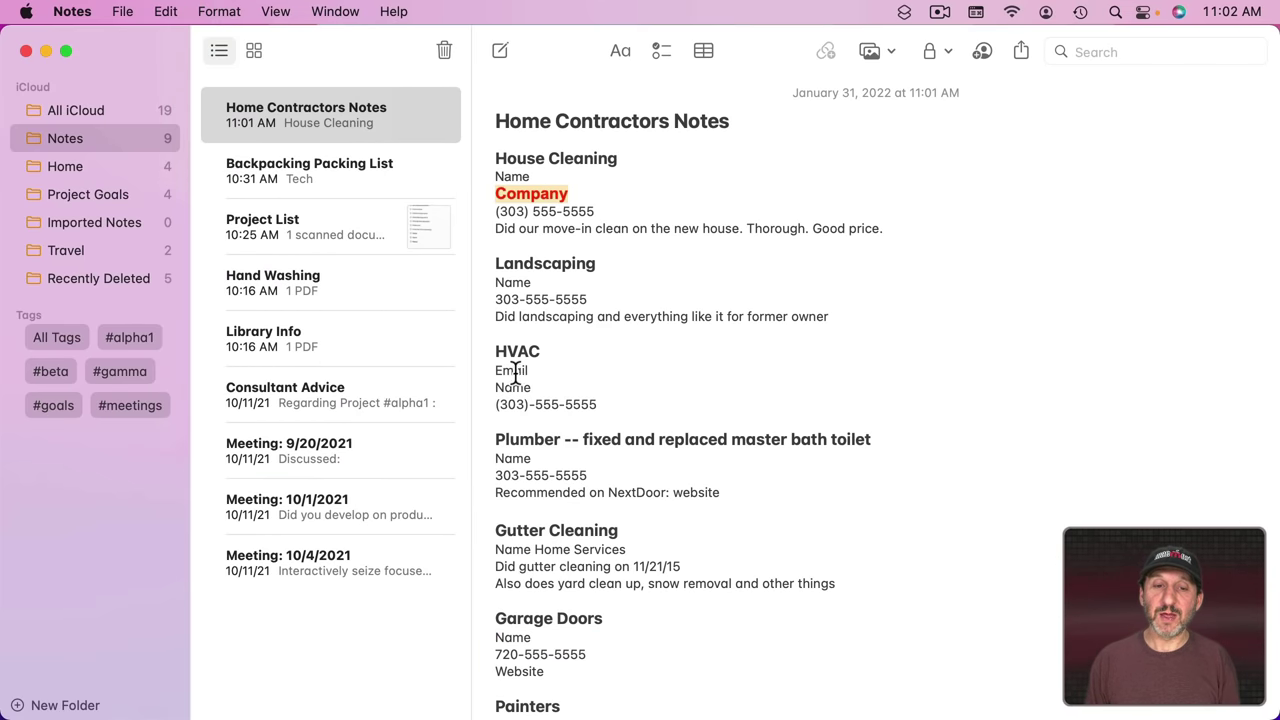
double_click(515, 371)
key(alt+super+v)
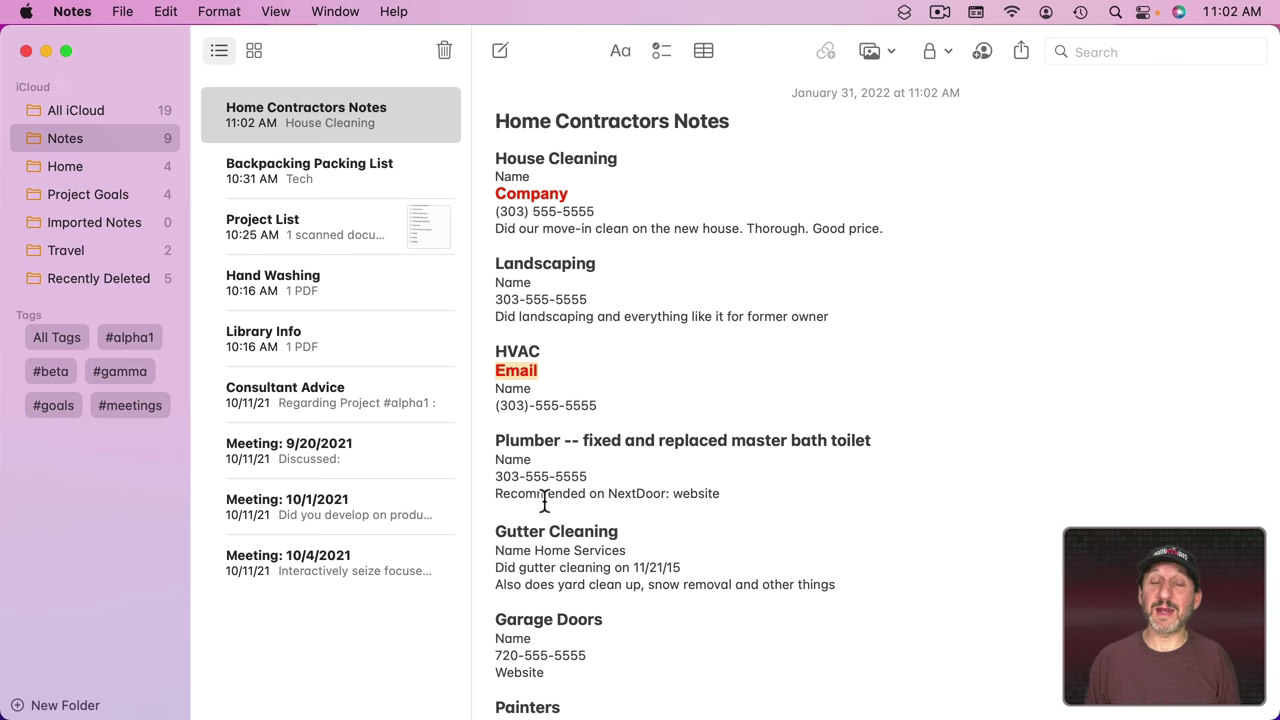
key(super+z)
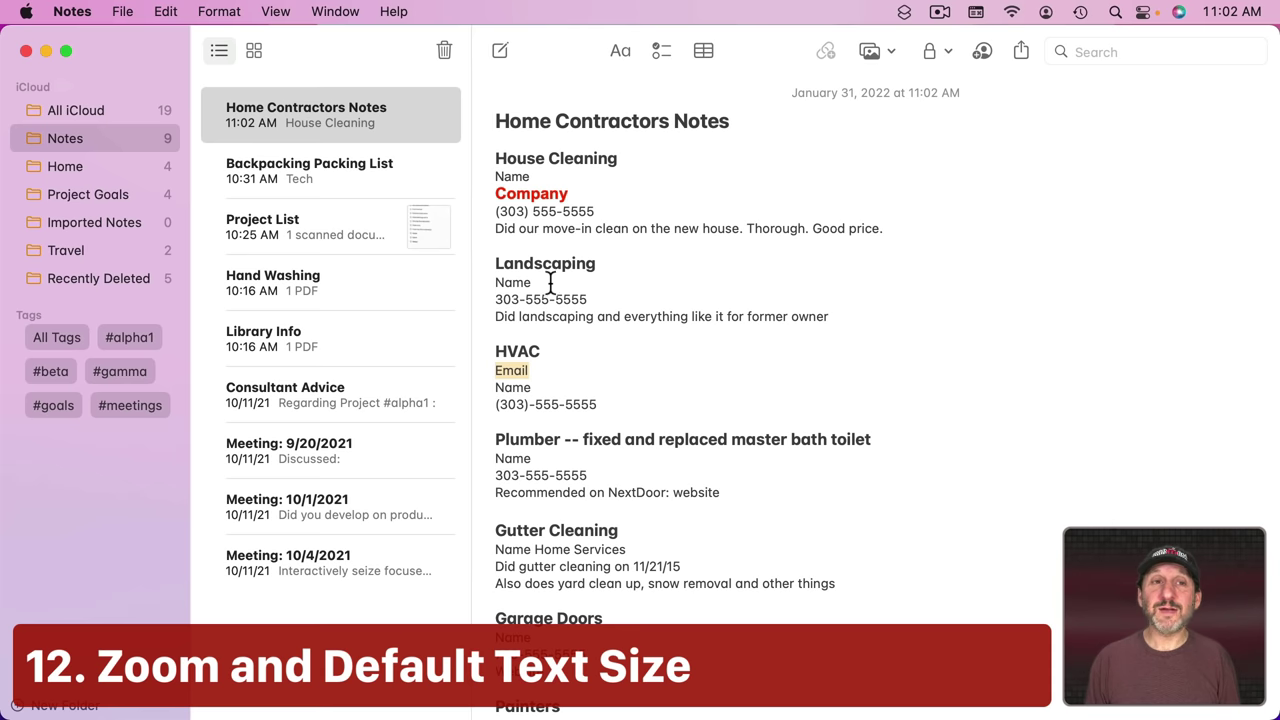
Step: Reset the note zoom to actual size, zoom in, out, then in twice
click(276, 12)
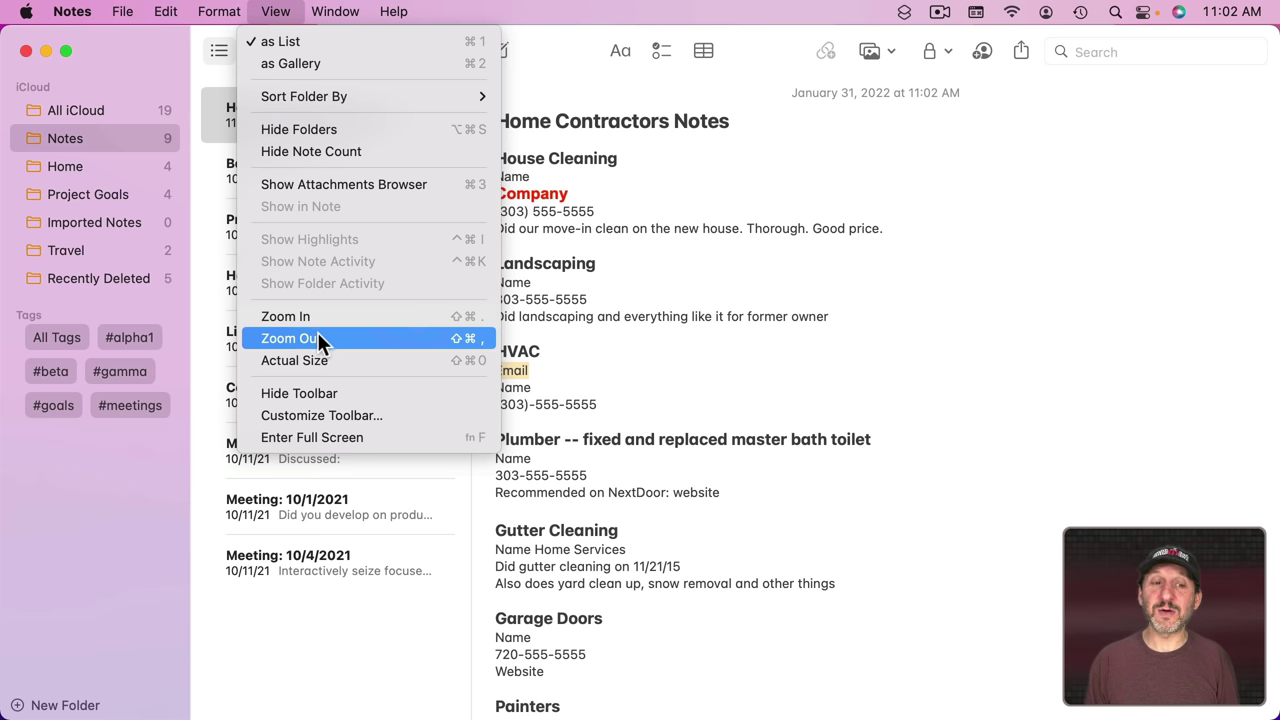
click(461, 362)
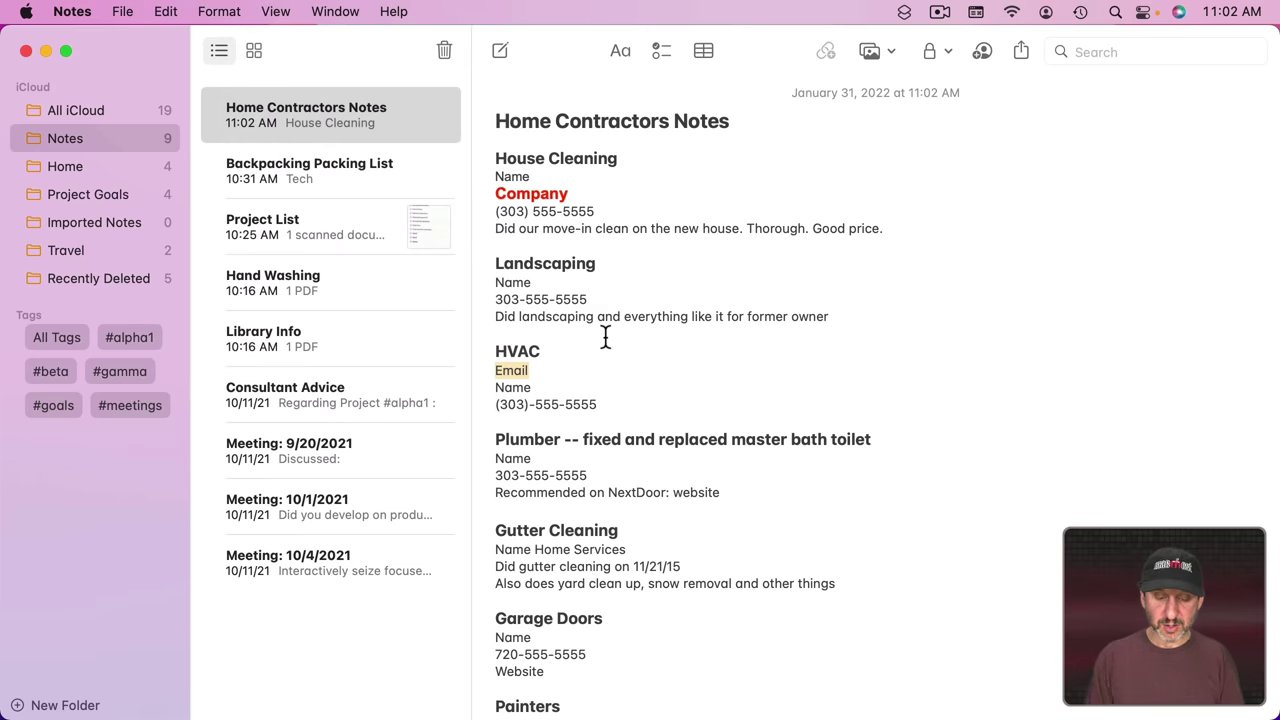
key(super+shift+period)
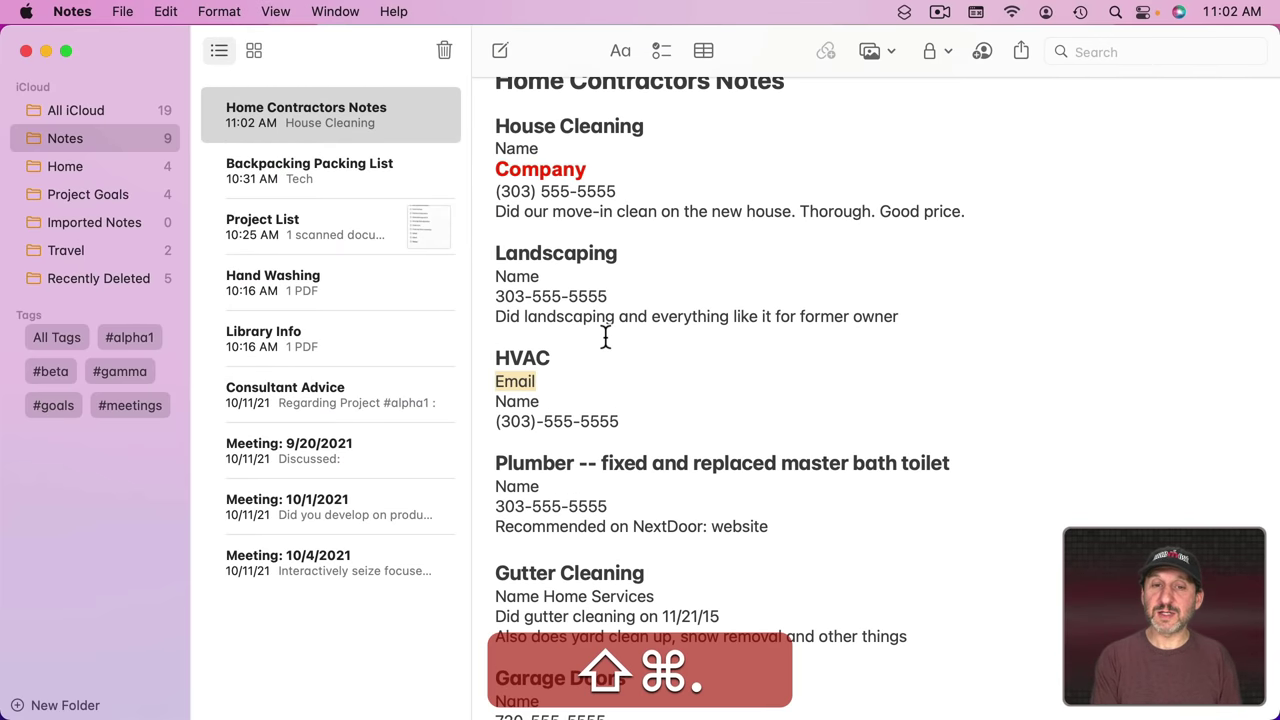
key(super+shift+comma)
key(super+shift+comma)
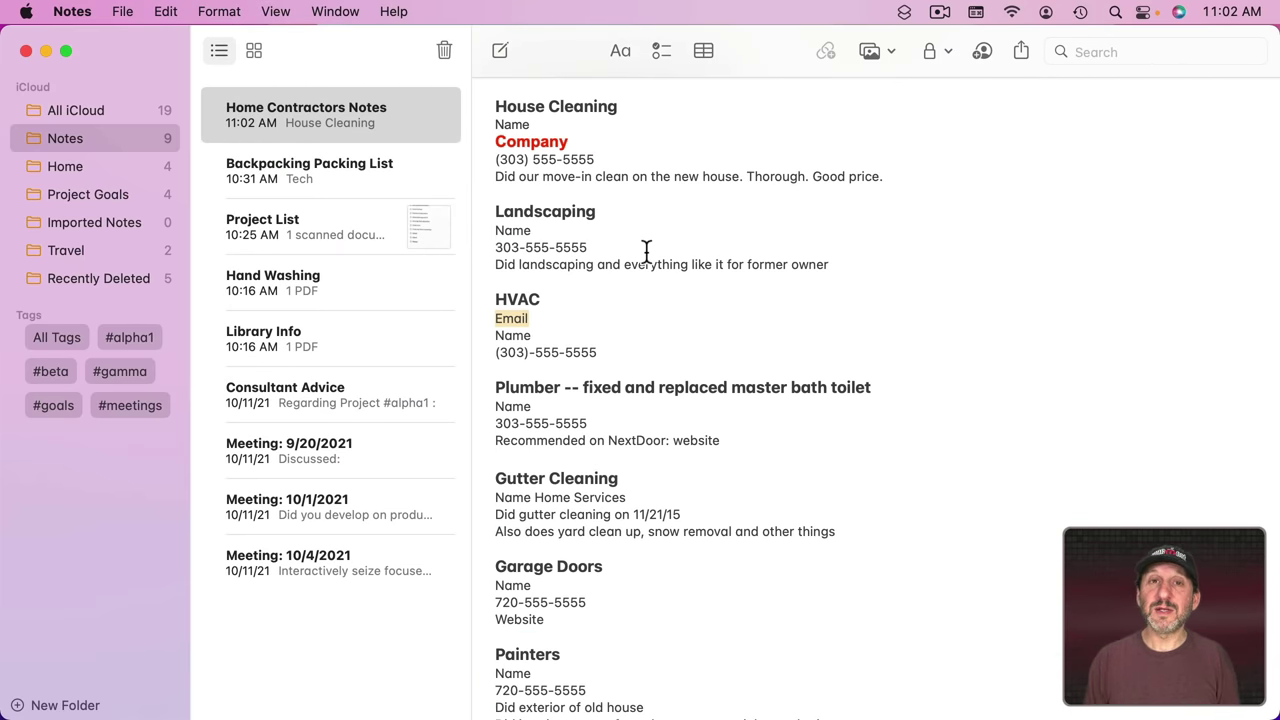
key(super+shift+period)
key(super+shift+period)
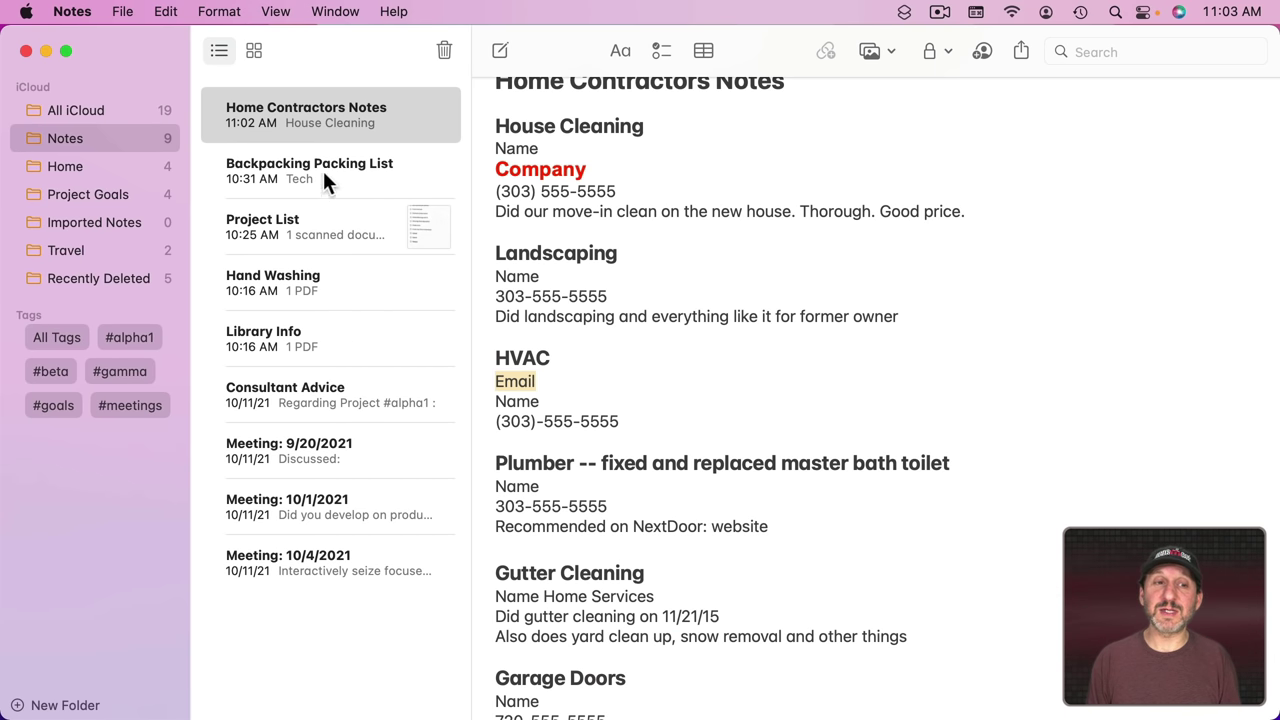
key(super+shift+period)
click(294, 165)
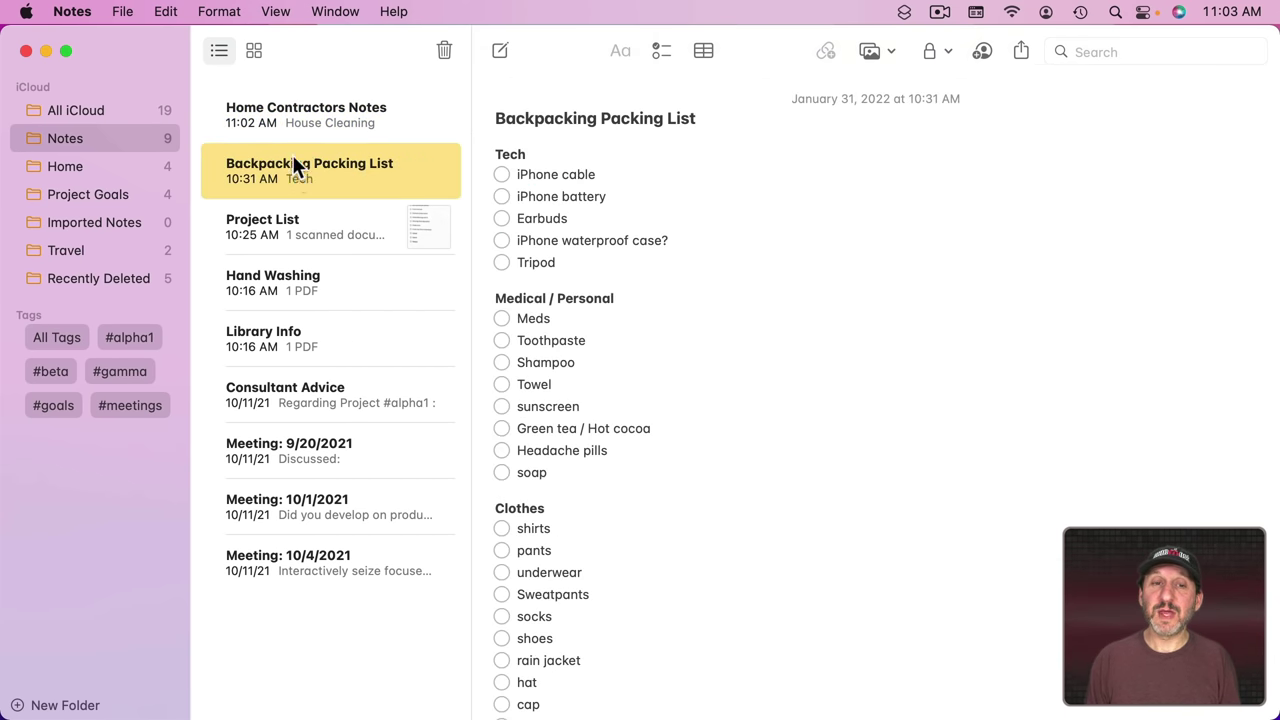
click(290, 118)
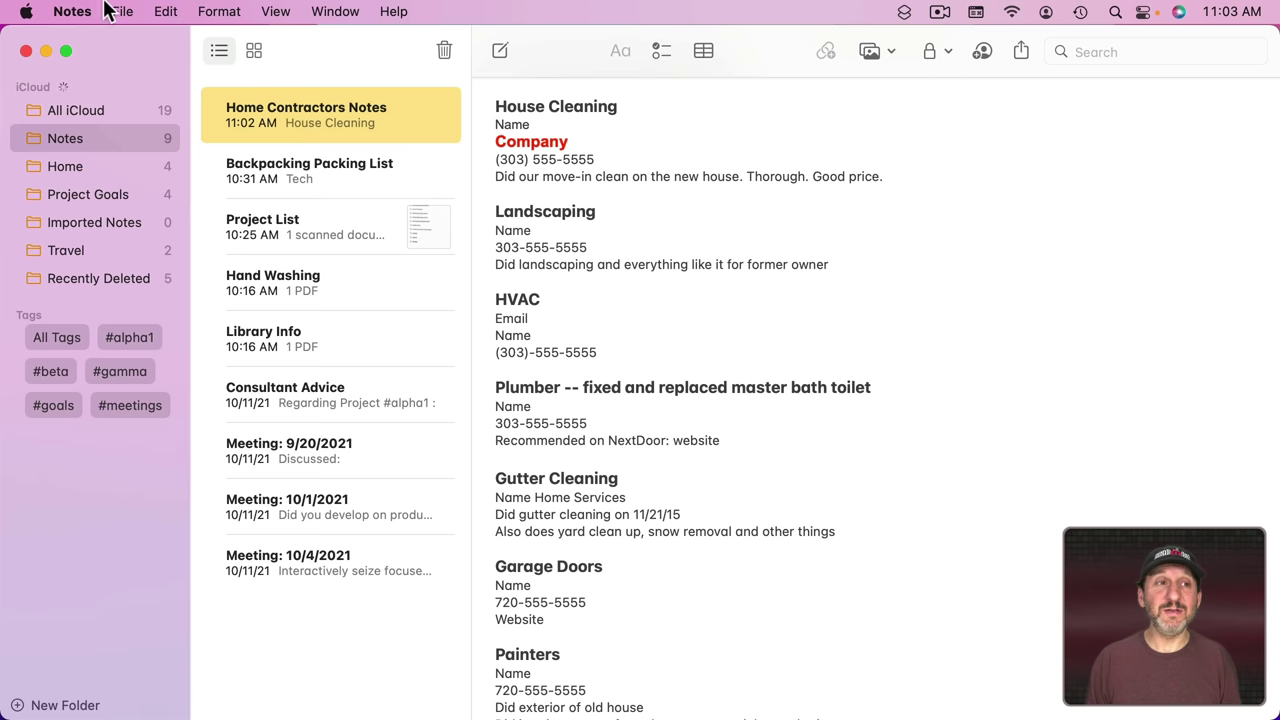
Step: Raise the default text size two steps in Notes Preferences and reload Home Contractors Notes
click(72, 11)
click(82, 72)
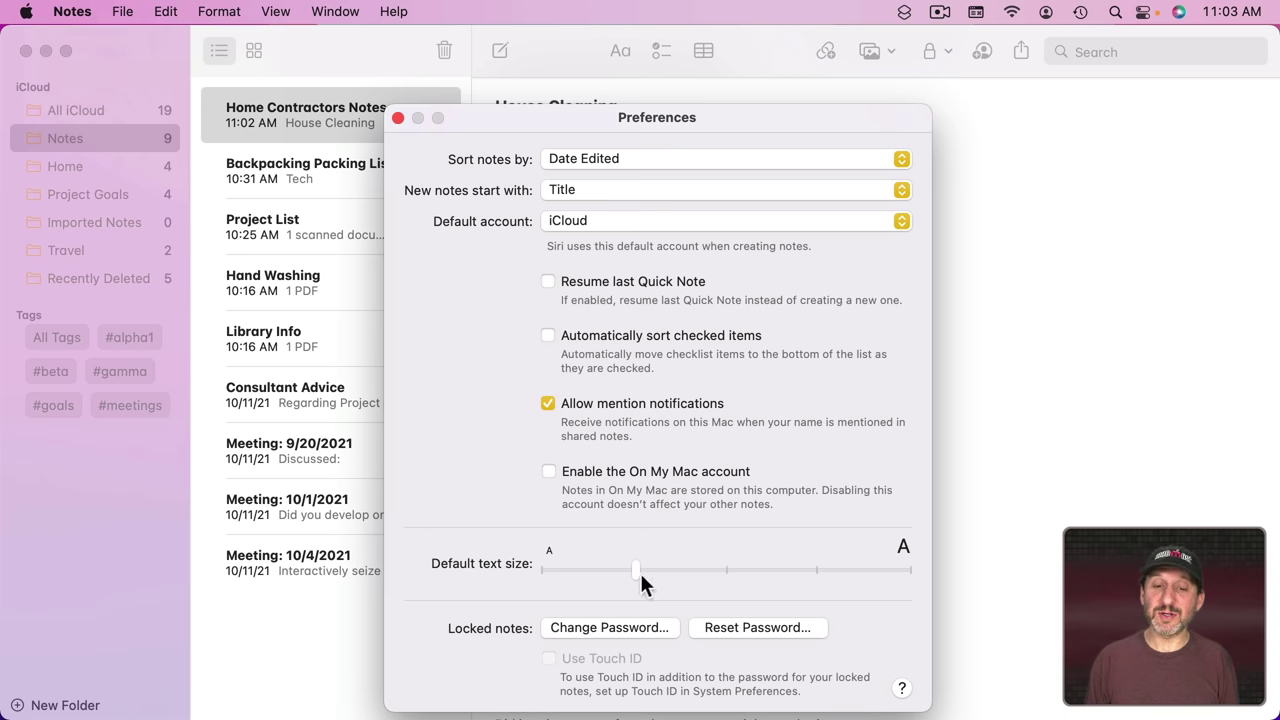
drag(639, 570, 726, 567)
drag(544, 119, 160, 124)
drag(342, 578, 426, 578)
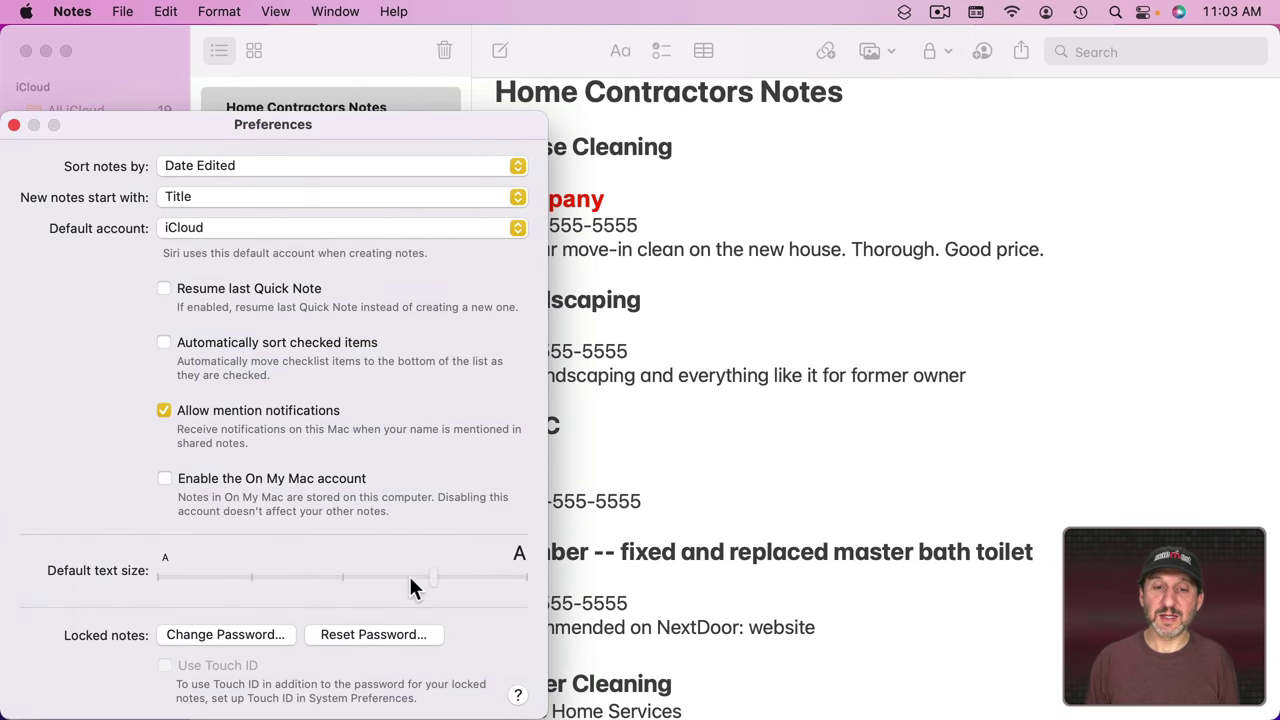
click(395, 108)
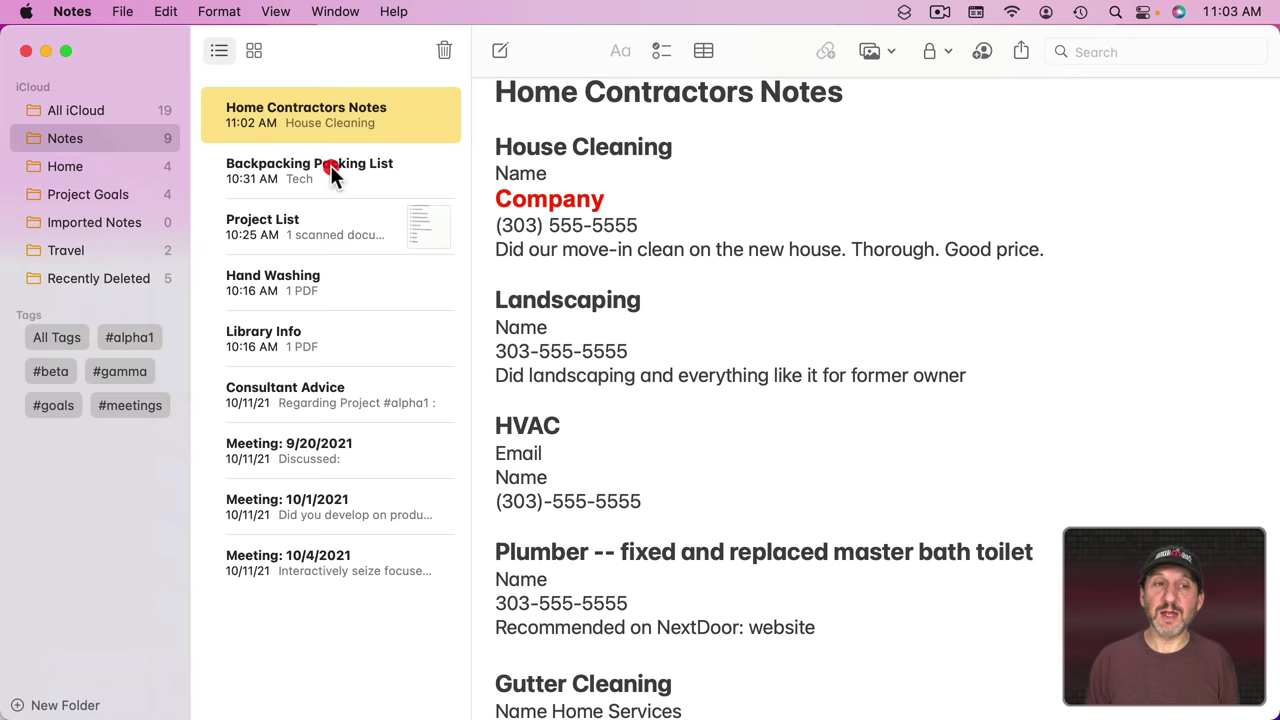
click(298, 165)
click(298, 115)
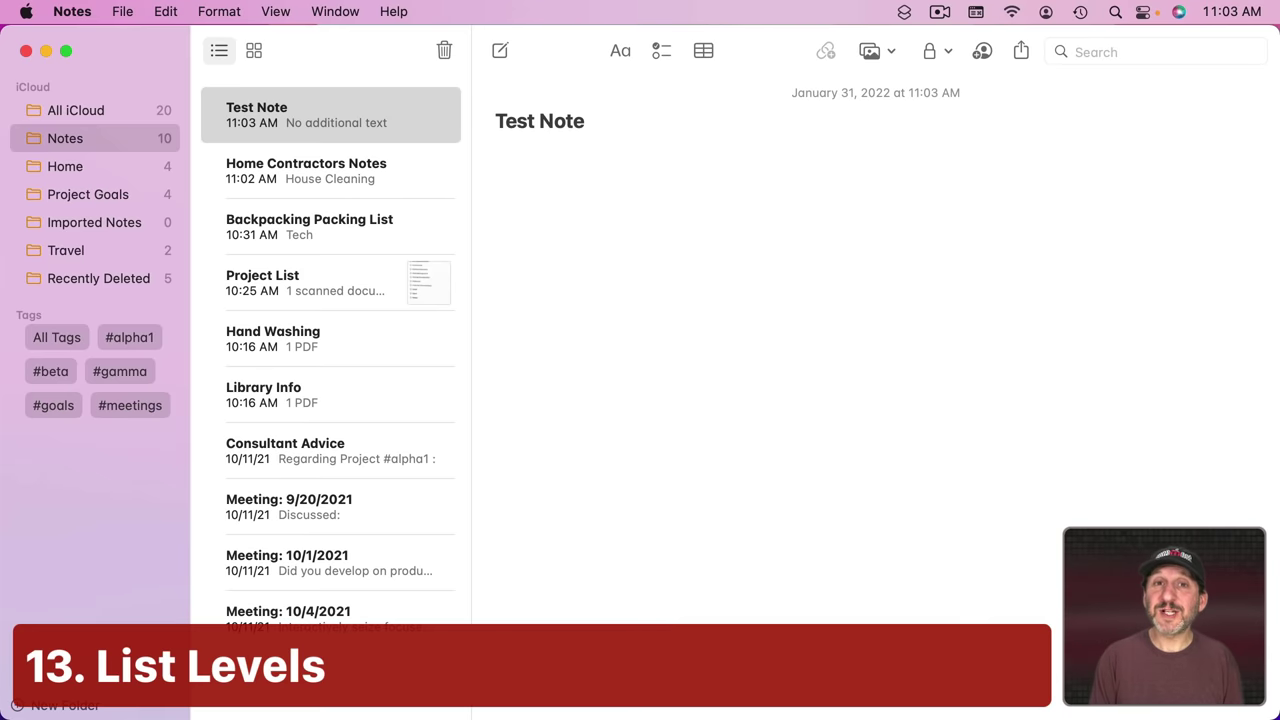
Step: Type lines One, Two and Three and format them as a bulleted list
key(Return)
text(One)
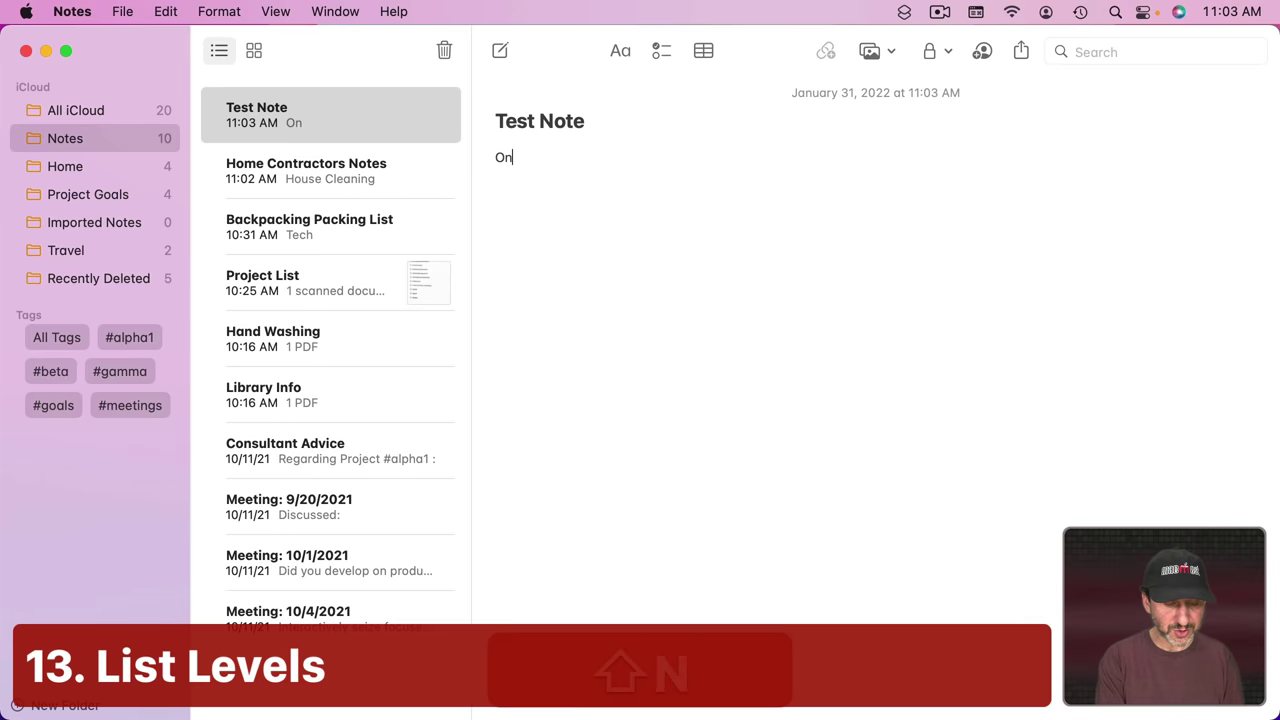
key(Return)
text(Two)
key(Return)
text(Three)
drag(527, 195, 469, 149)
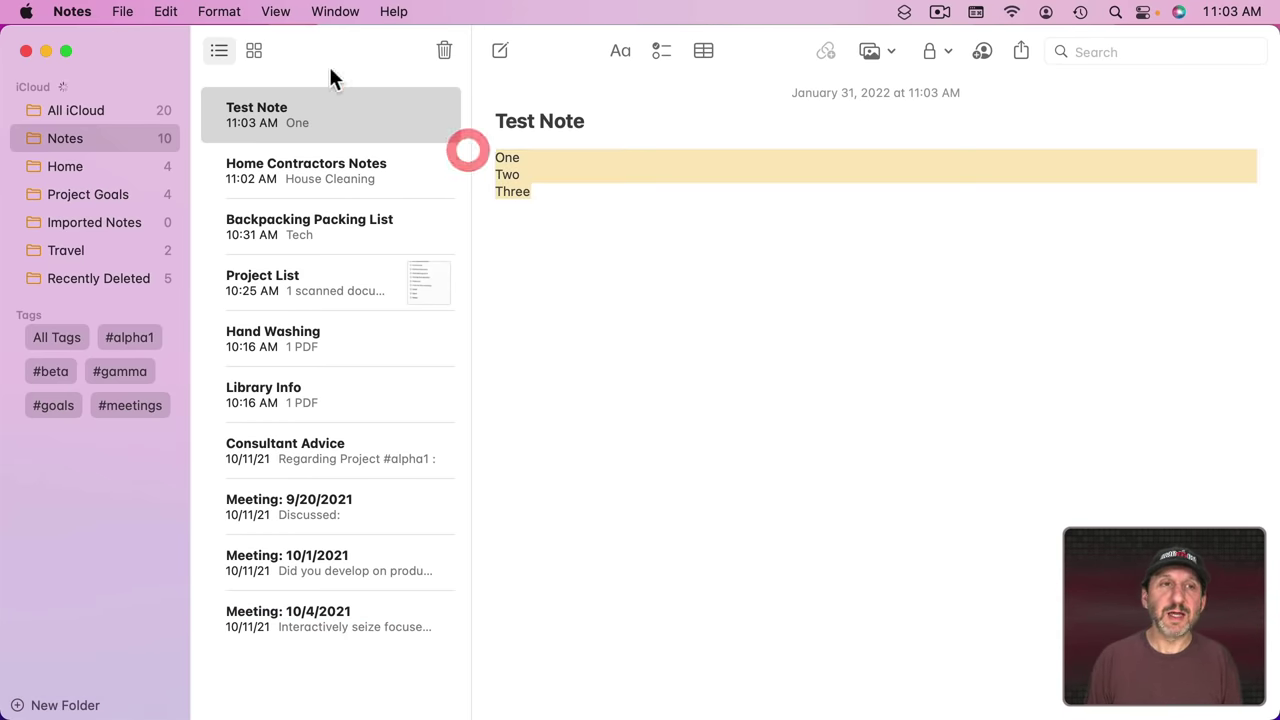
click(218, 11)
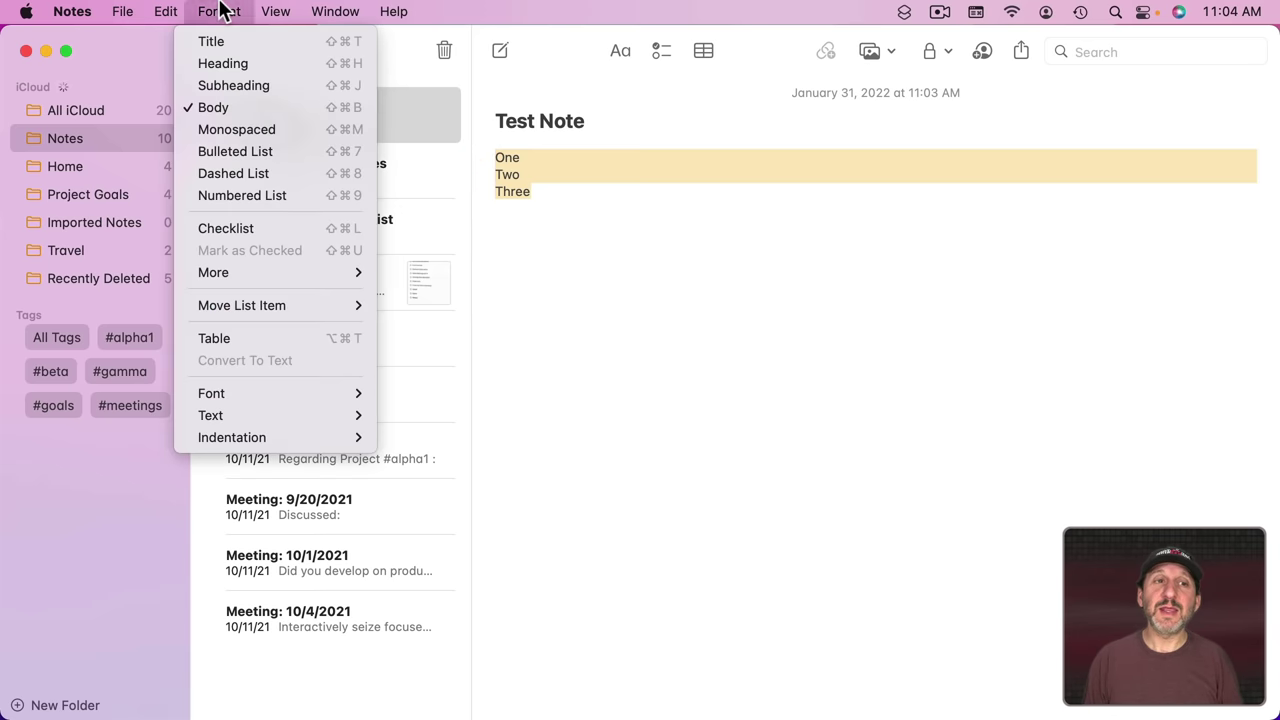
click(254, 151)
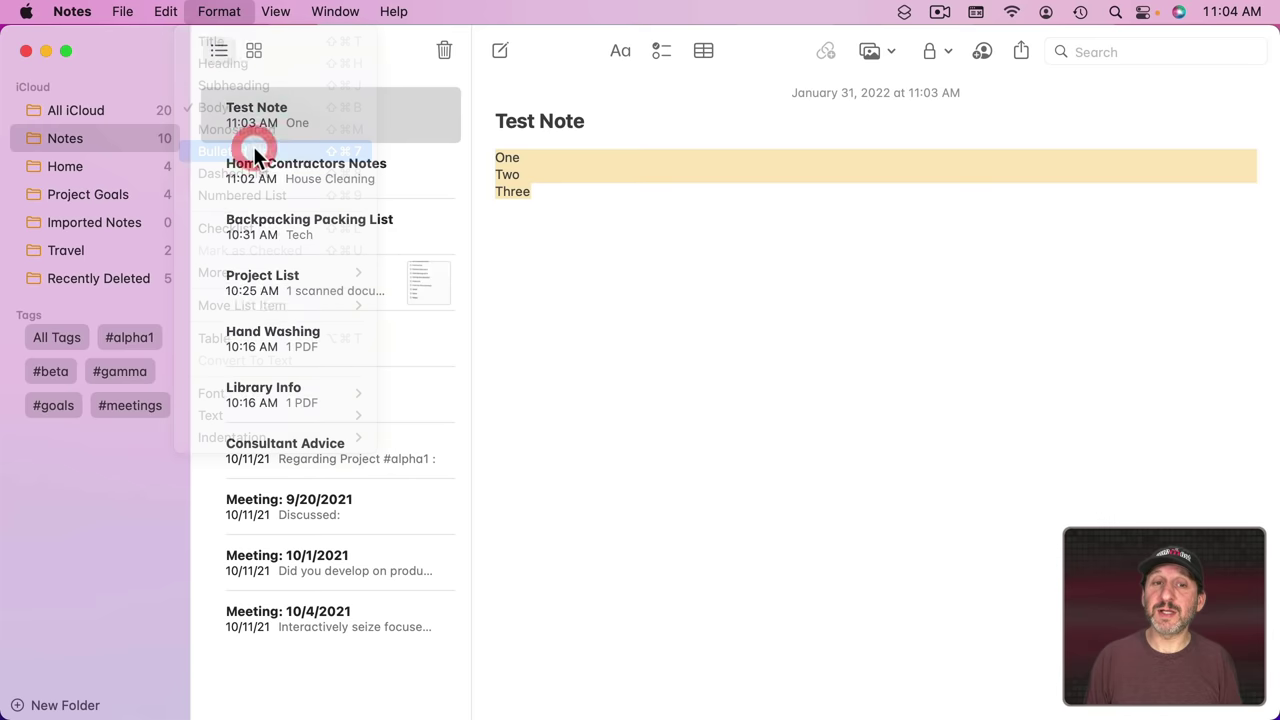
click(541, 176)
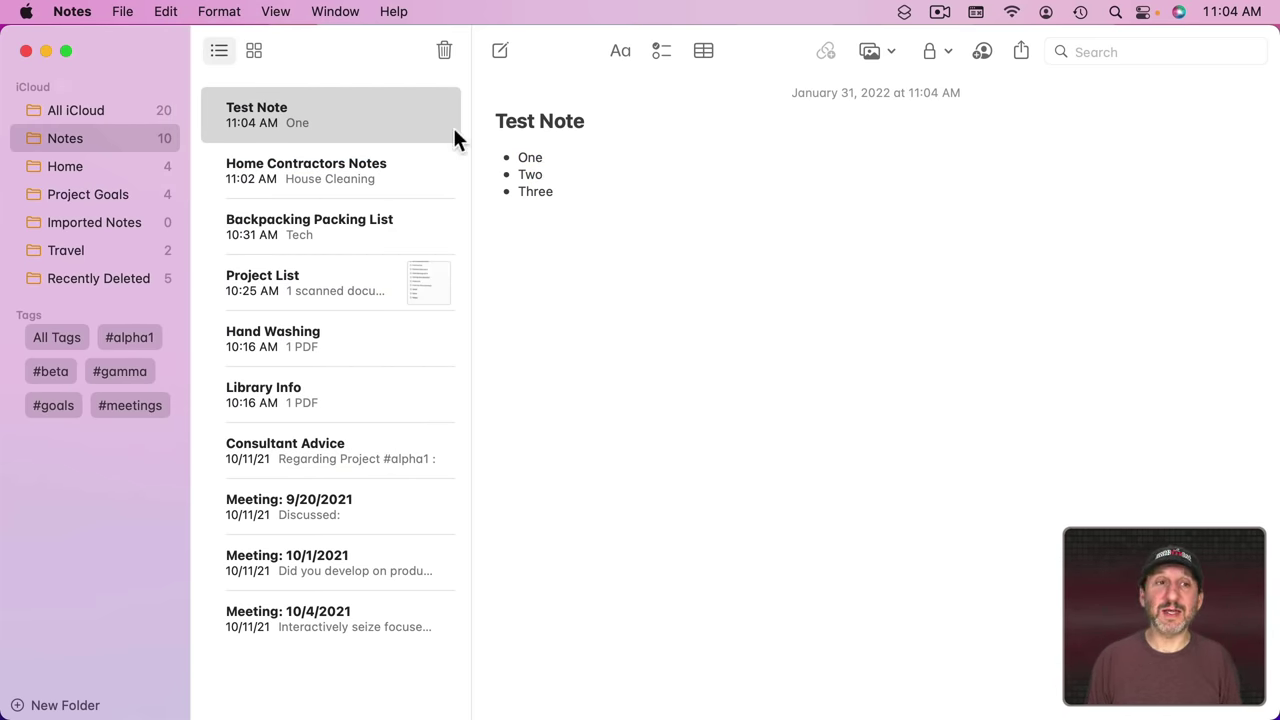
Step: Indent Two as a sub-bullet under One, then outdent it back to top level
click(246, 12)
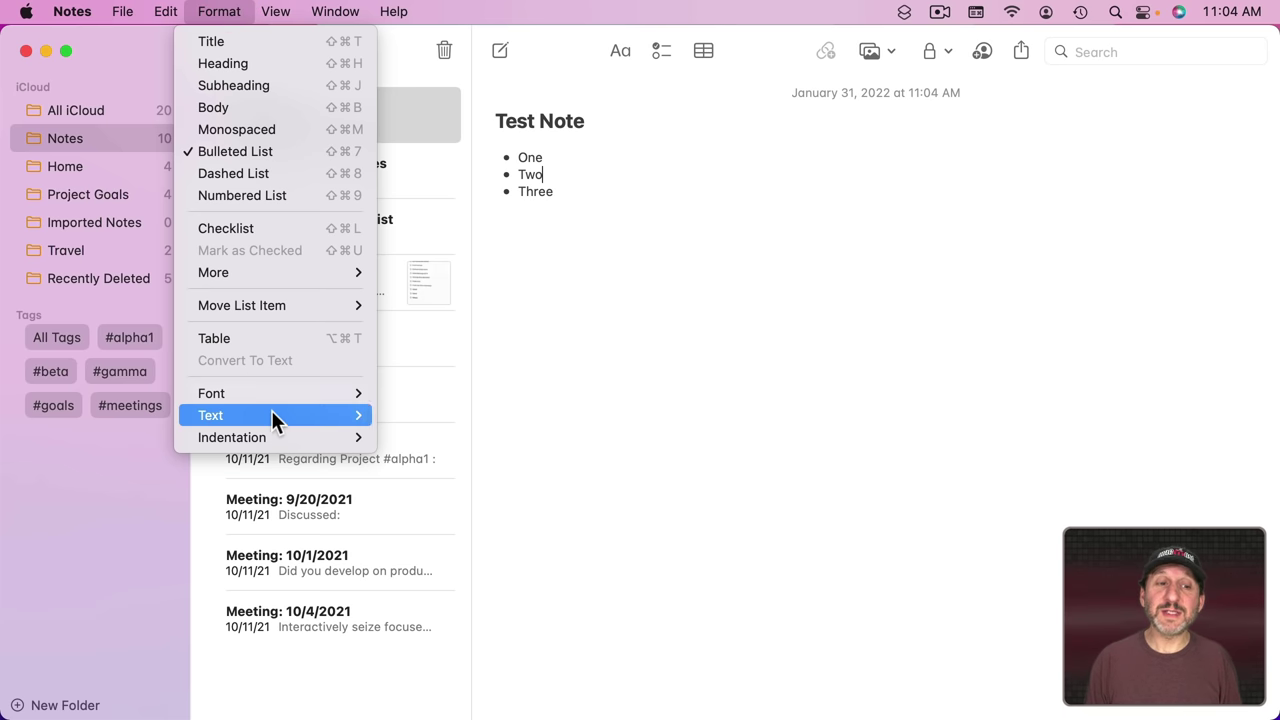
mouse_move(294, 437)
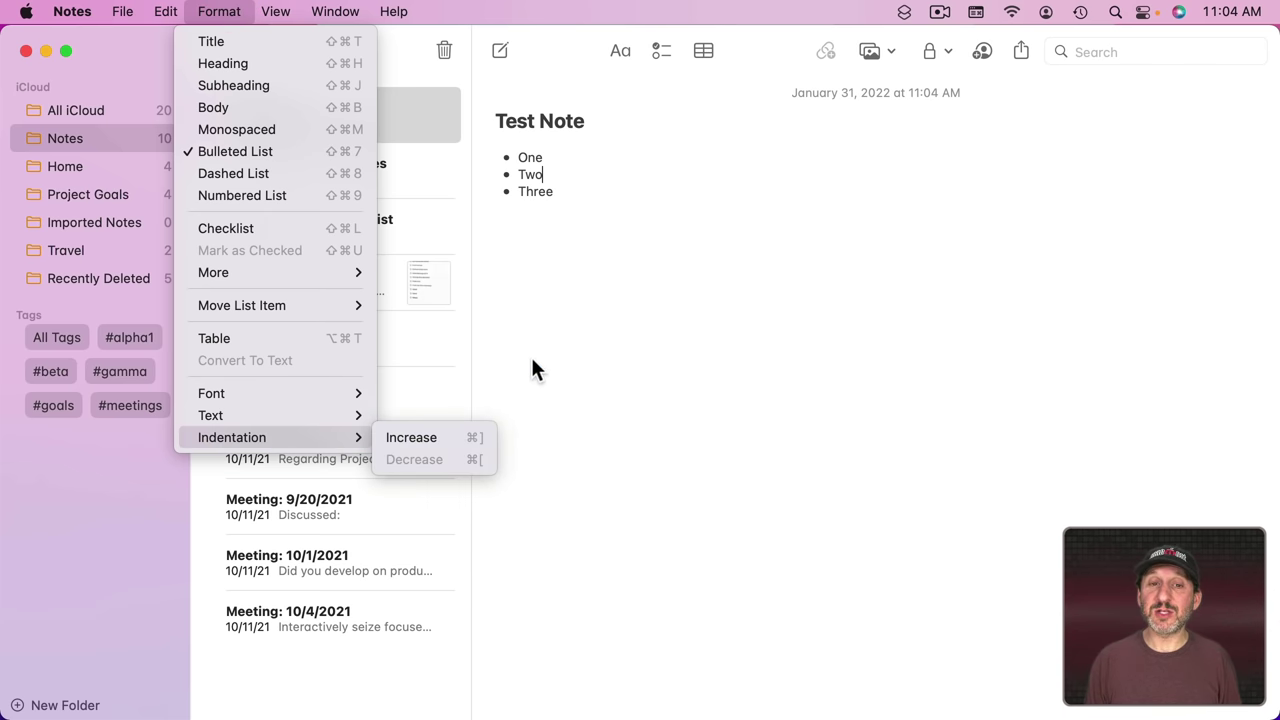
click(571, 178)
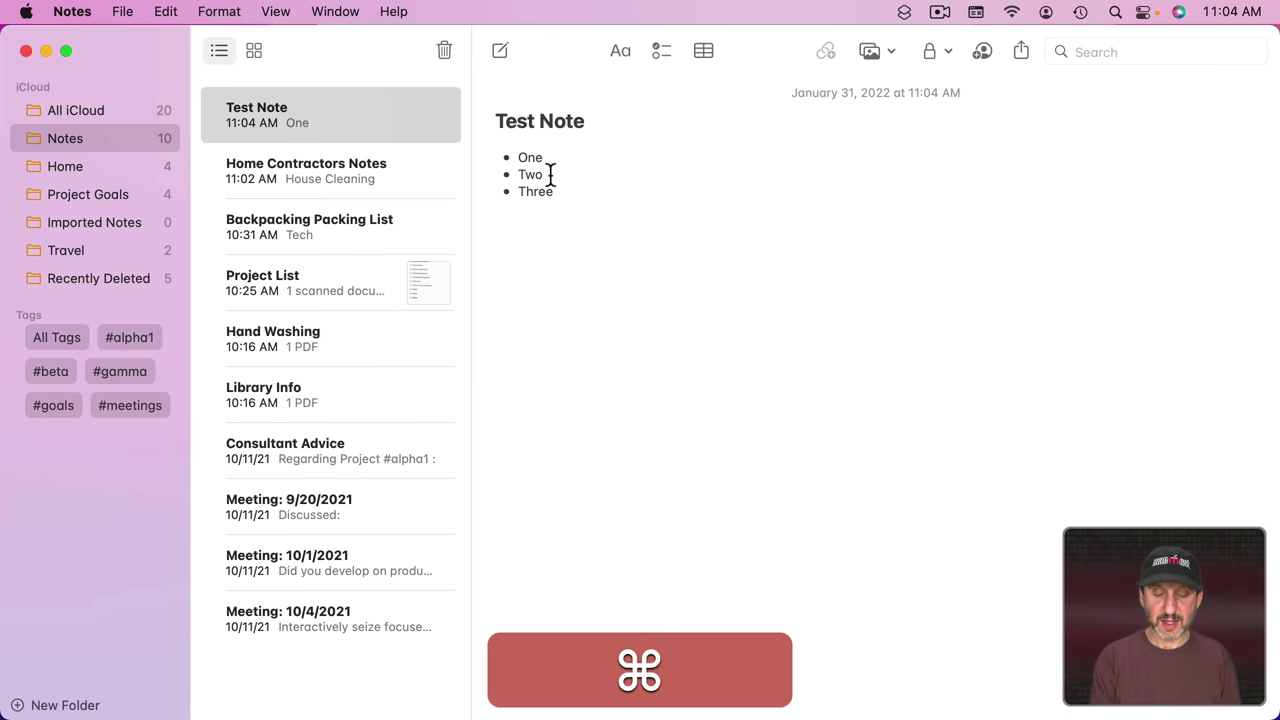
key(super+bracketright)
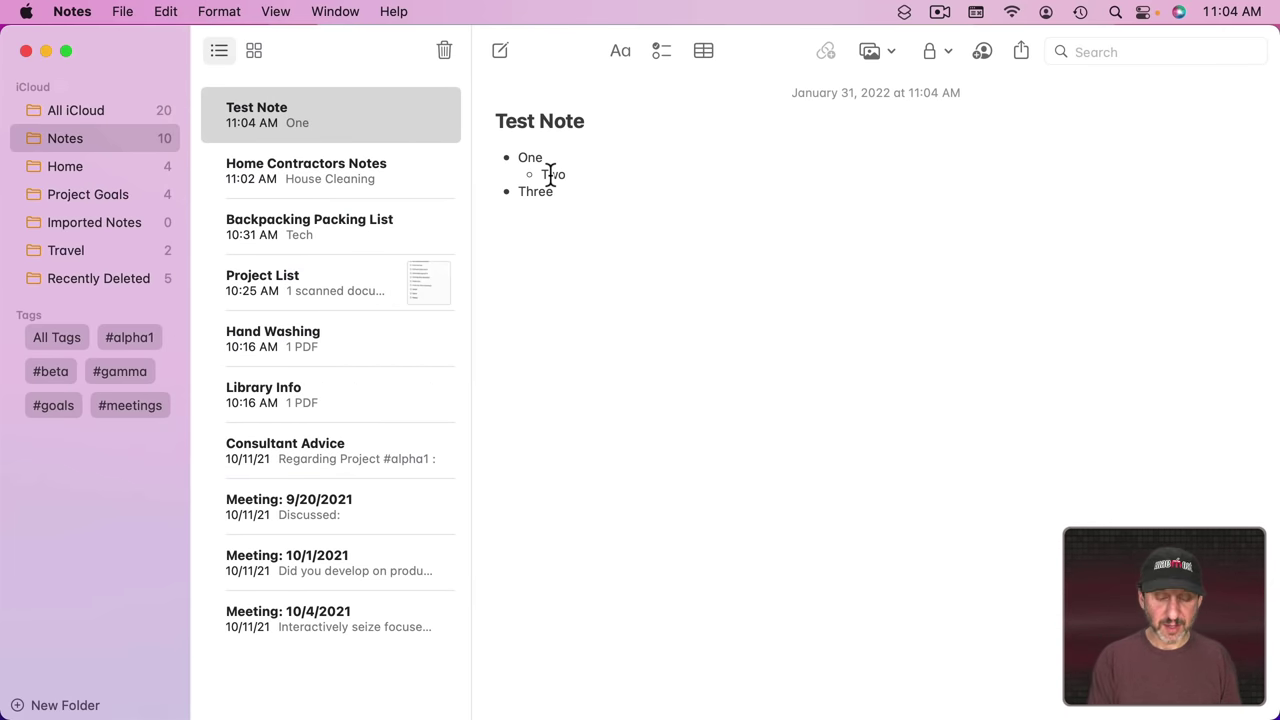
key(super)
key(super+bracketleft)
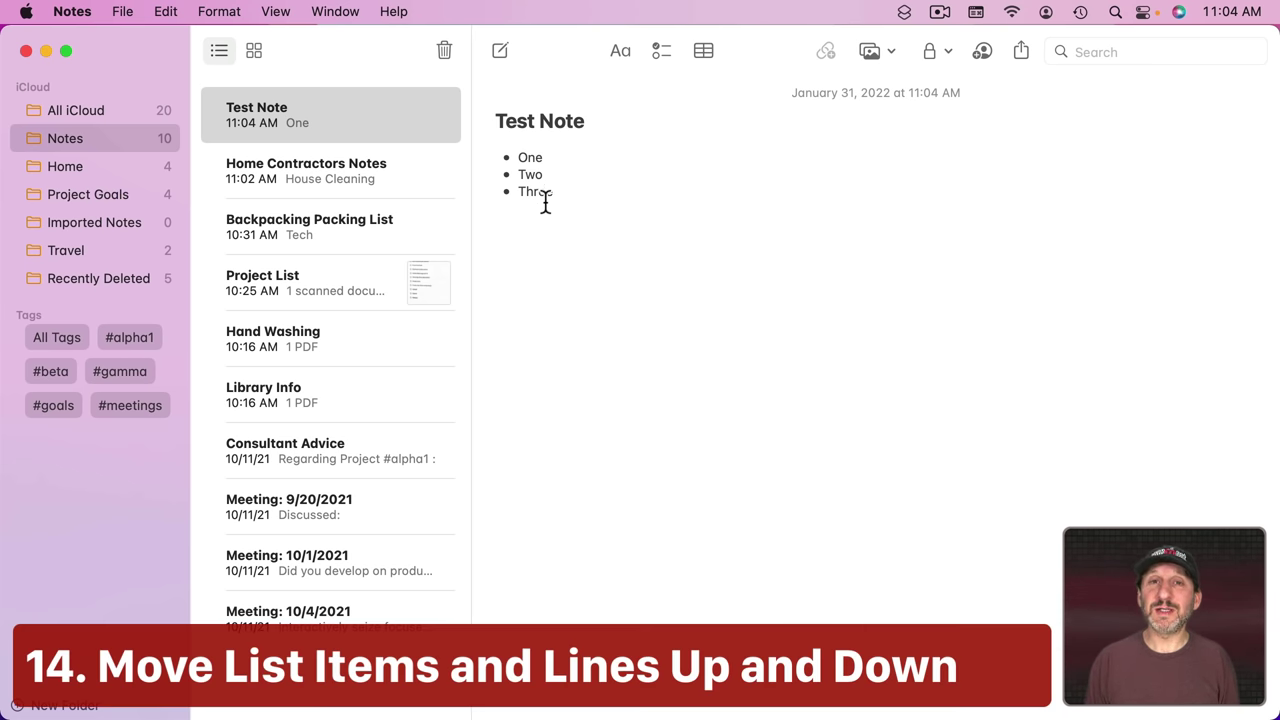
click(226, 12)
mouse_move(249, 306)
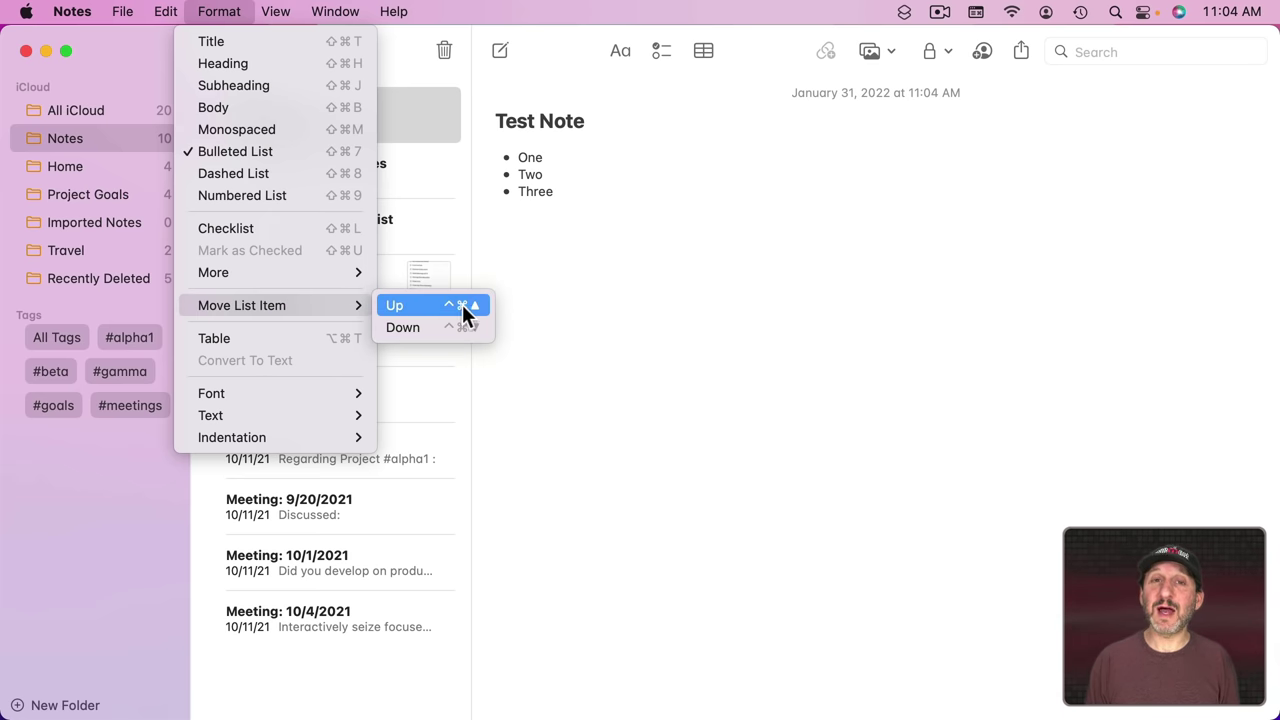
click(545, 265)
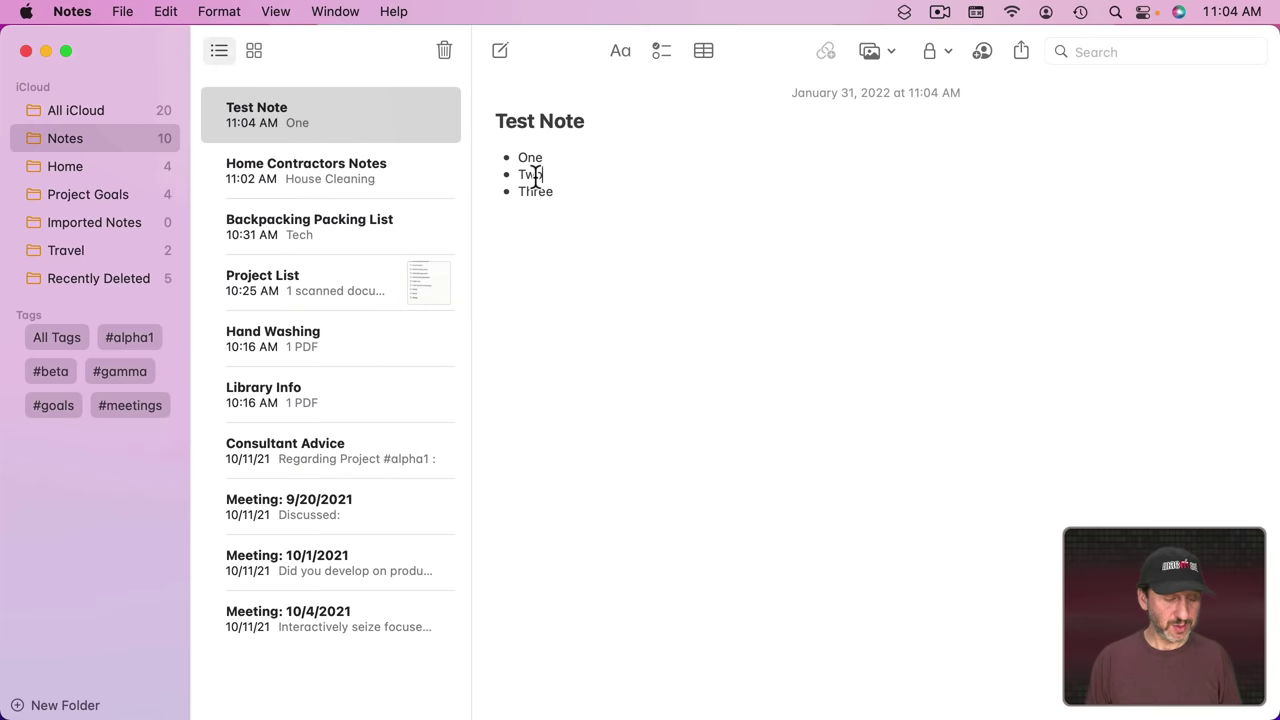
Step: Move Two above One and back, then paste plain lines and repeat the move
key(ctrl+super+Up)
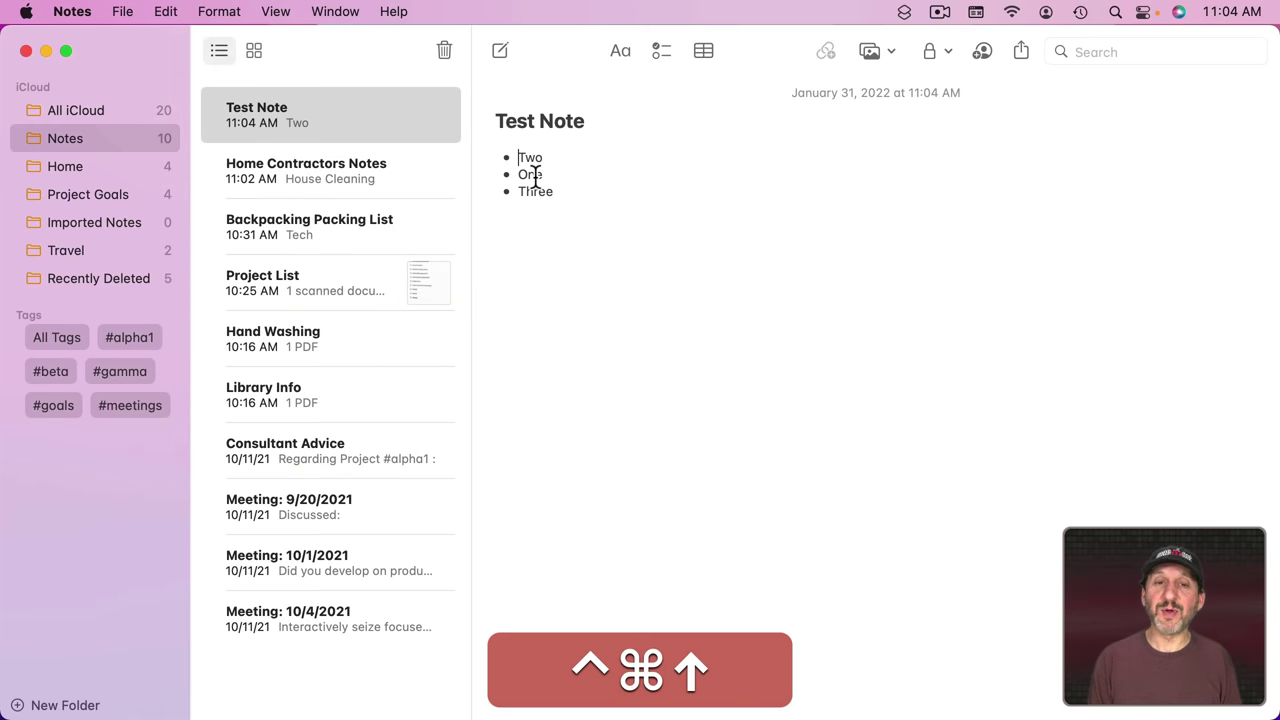
key(ctrl+super+Down)
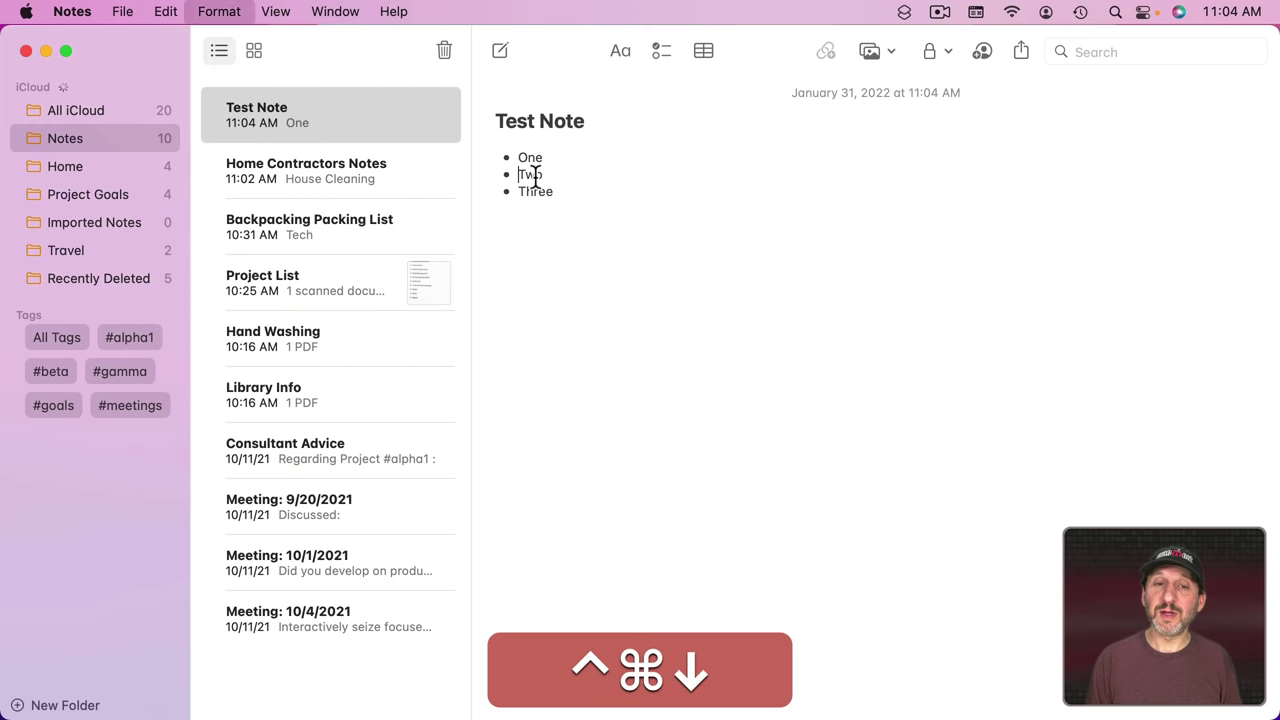
click(581, 196)
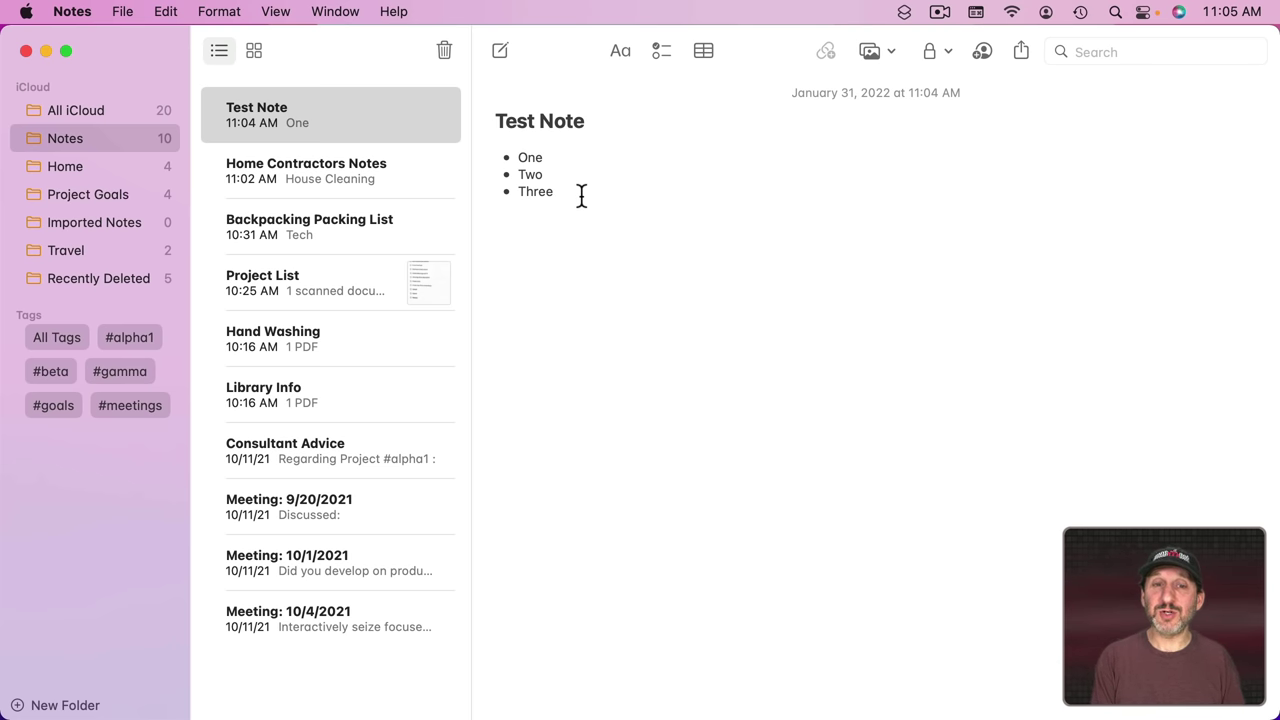
key(Return)
key(Return)
text(One Two Three)
key(ctrl+super+Up)
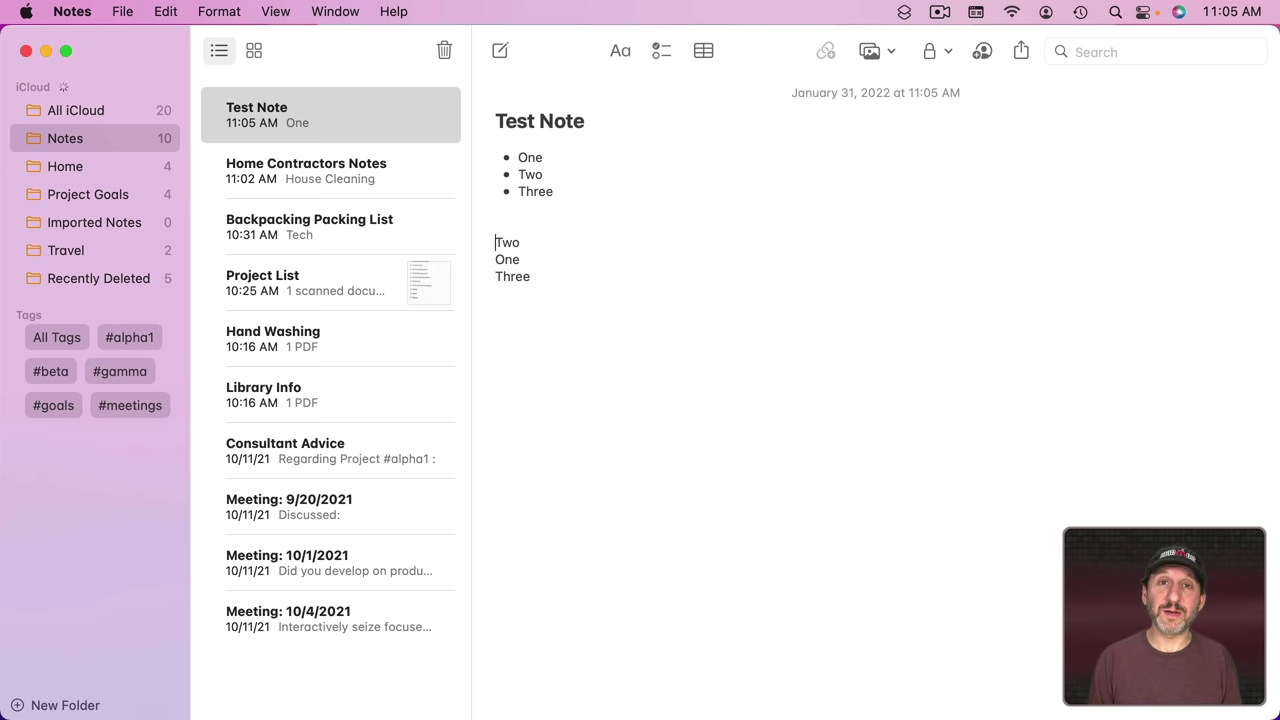
key(ctrl+super+Down)
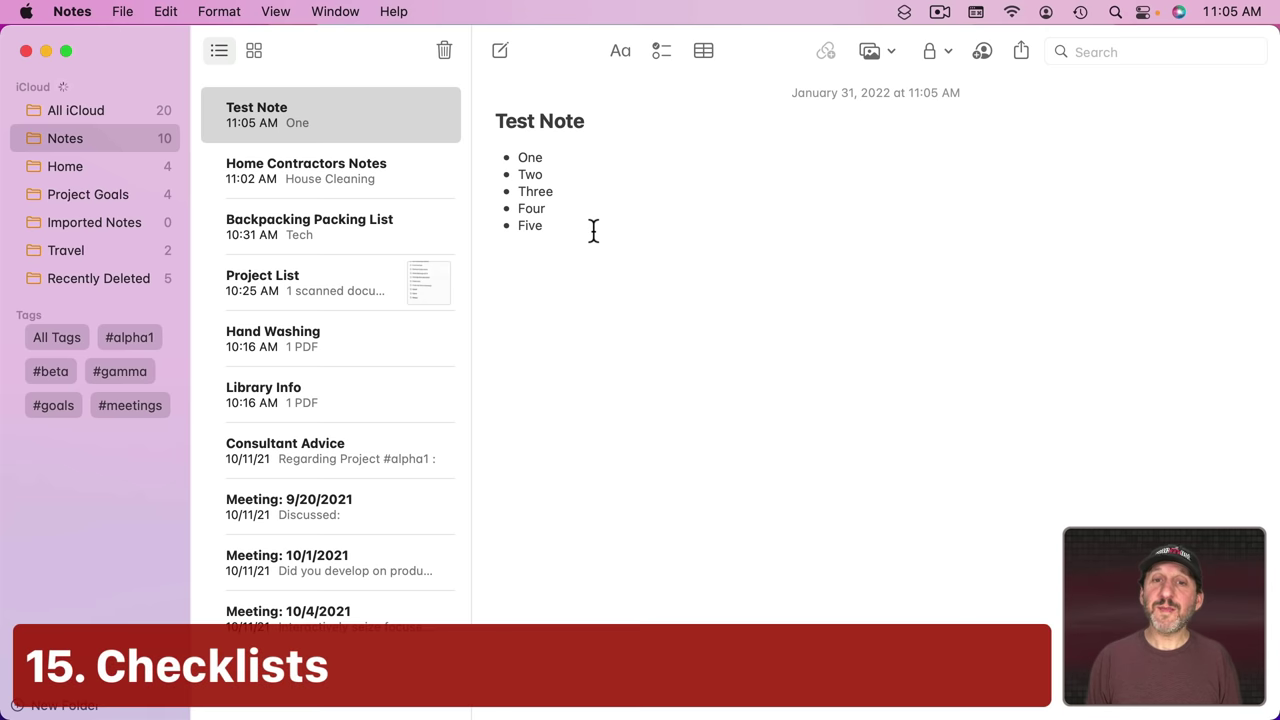
Step: Convert the five list items into a checklist and tick off Two and Four
drag(591, 229, 490, 157)
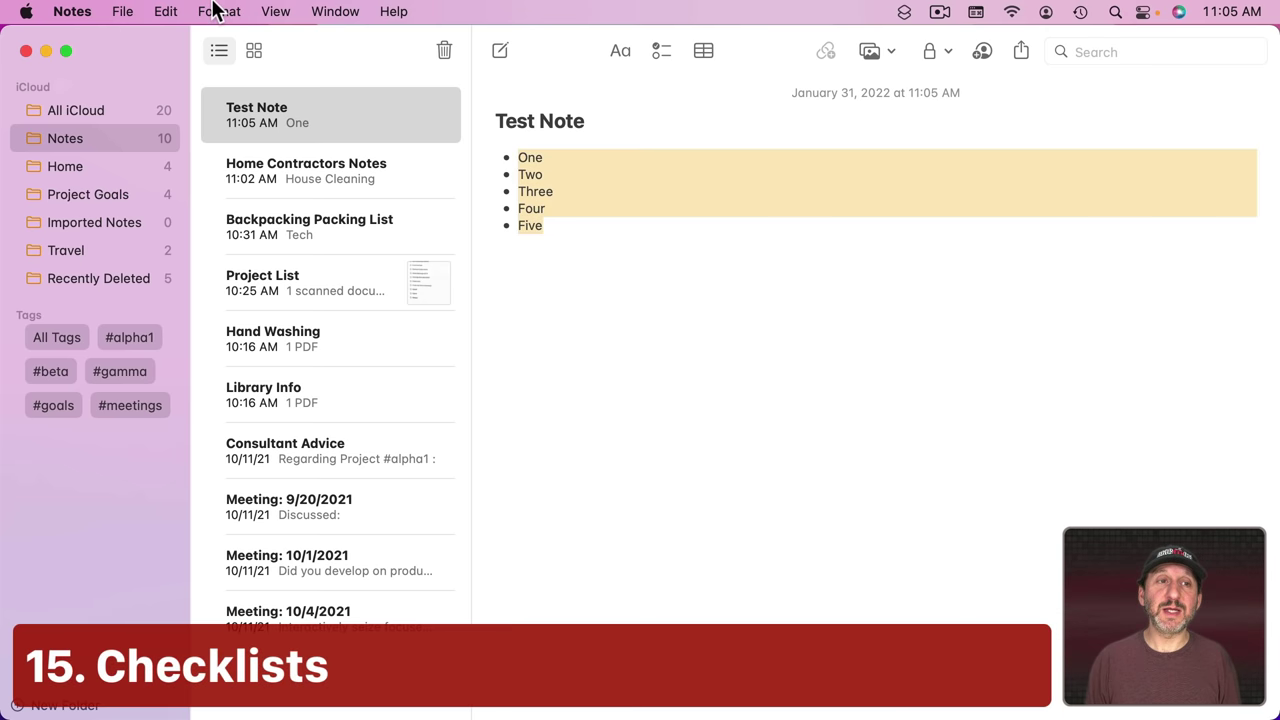
click(219, 11)
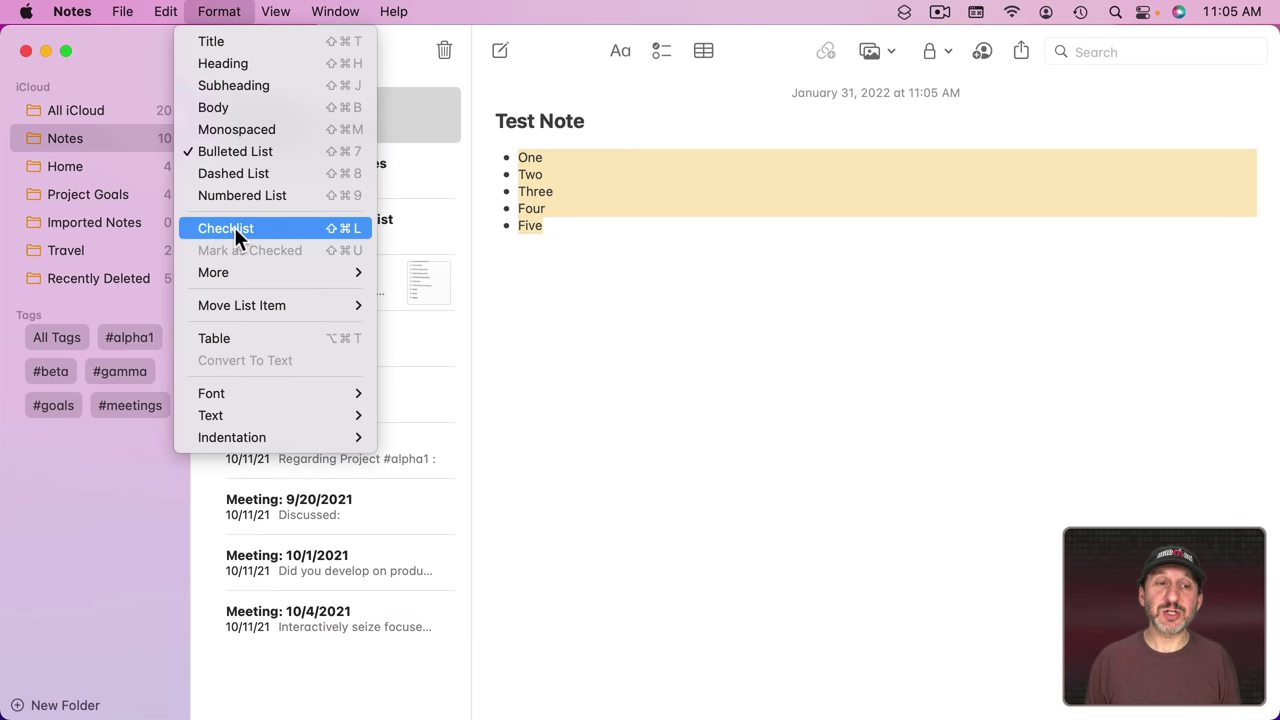
click(701, 55)
click(650, 44)
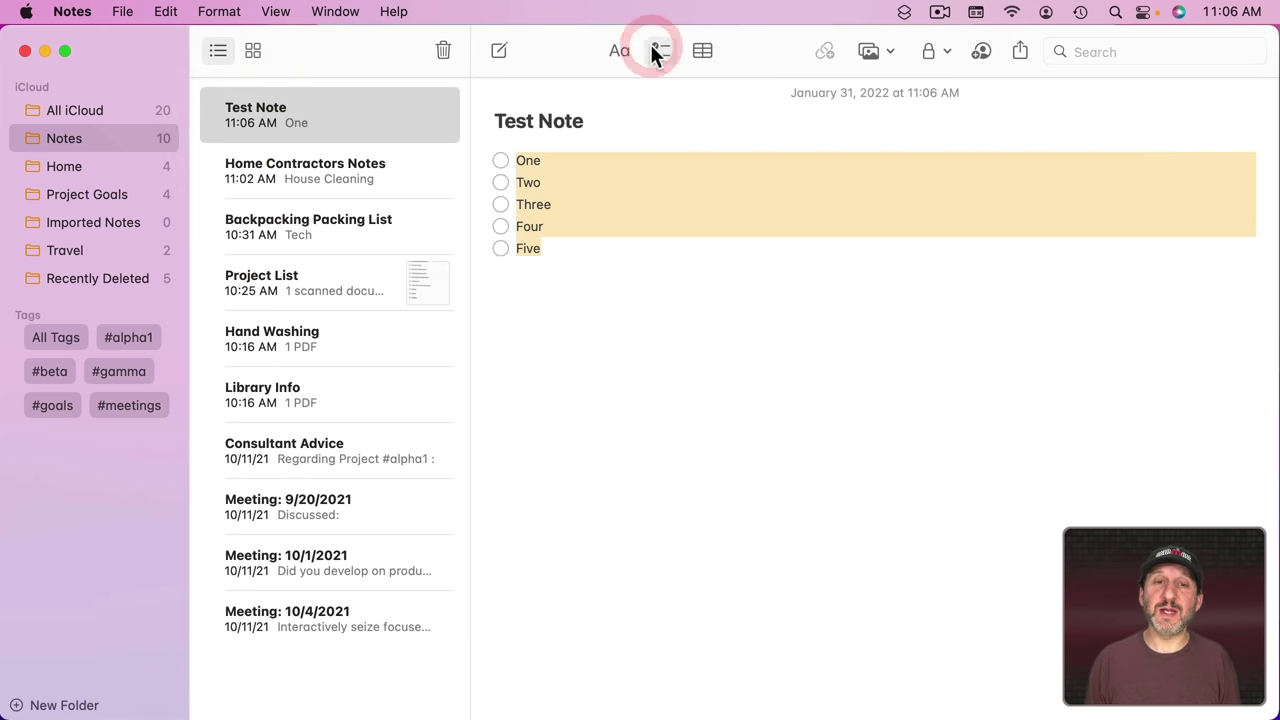
click(500, 182)
click(500, 226)
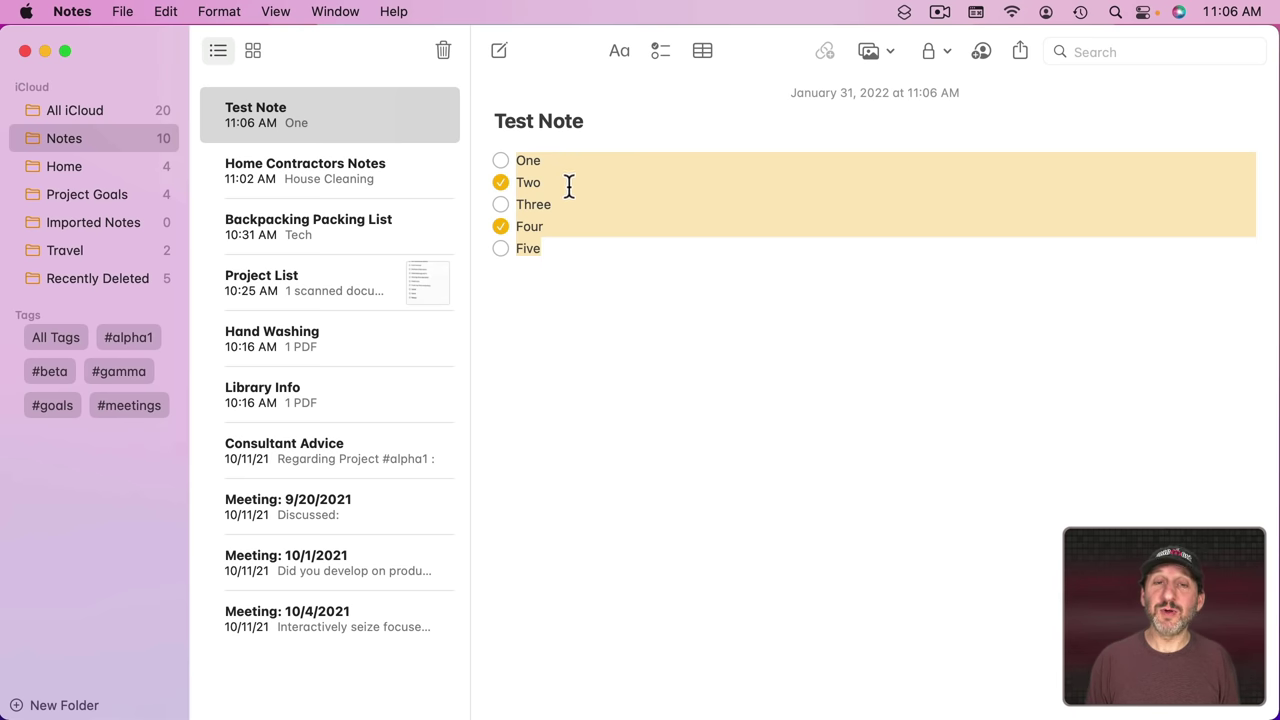
Step: Mark every checklist item as checked and look at the extra checklist options
click(224, 16)
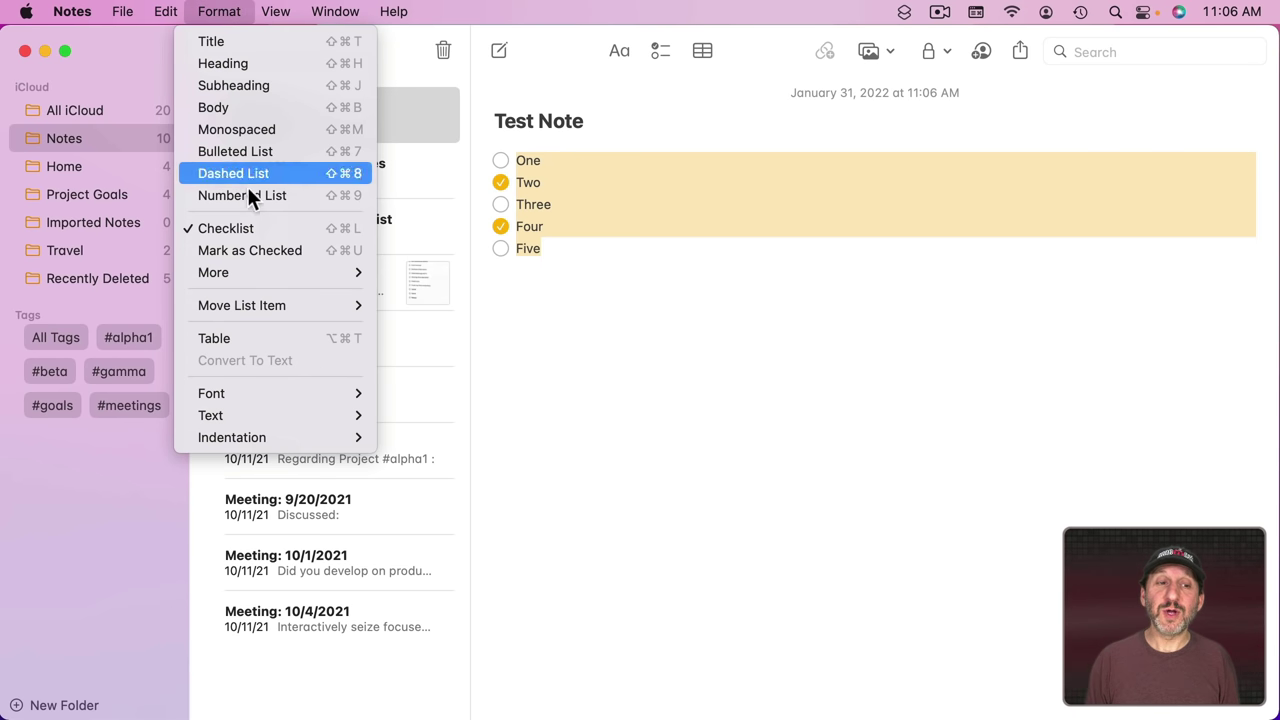
click(252, 250)
click(223, 15)
mouse_move(248, 272)
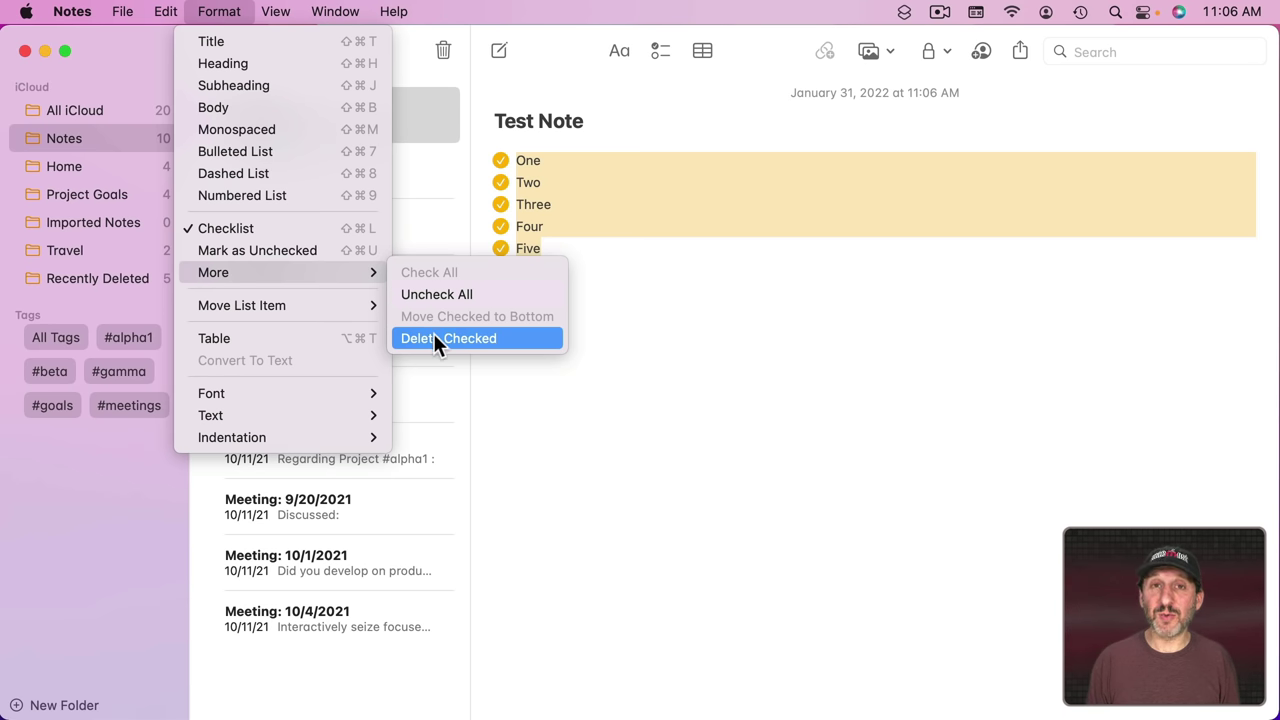
Step: Turn on Automatically sort checked items in Notes Preferences
click(72, 11)
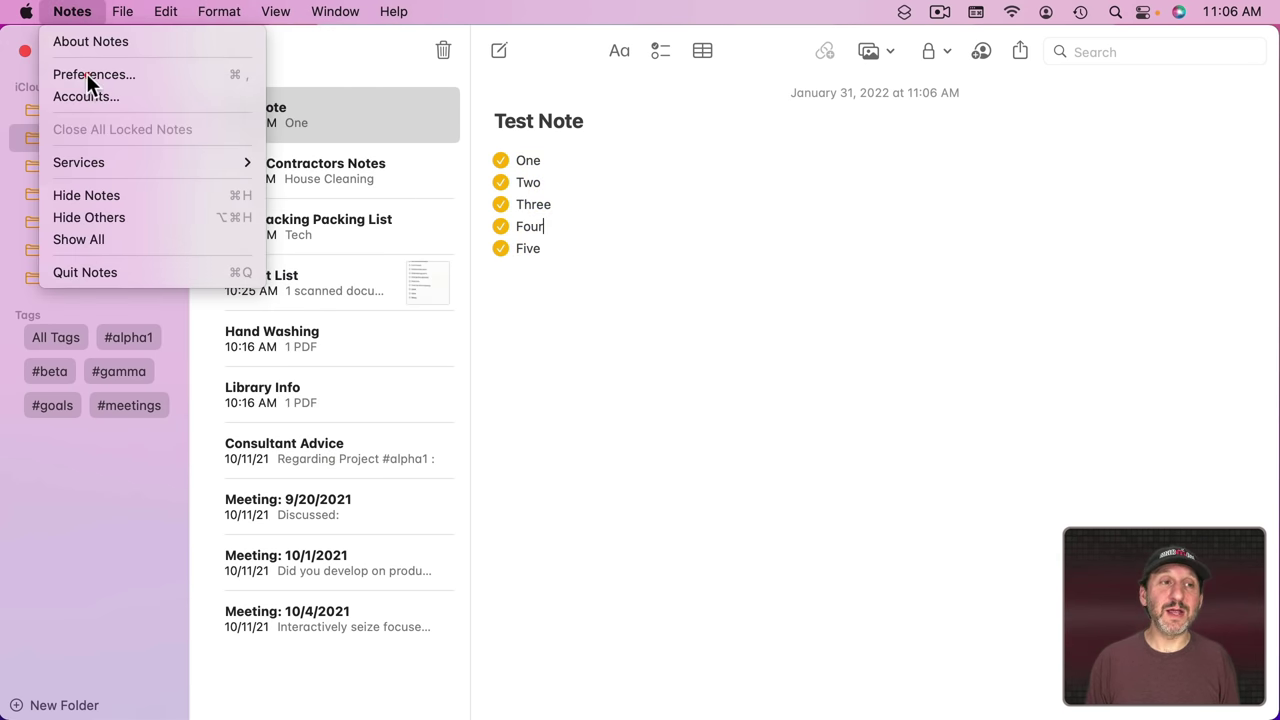
click(86, 73)
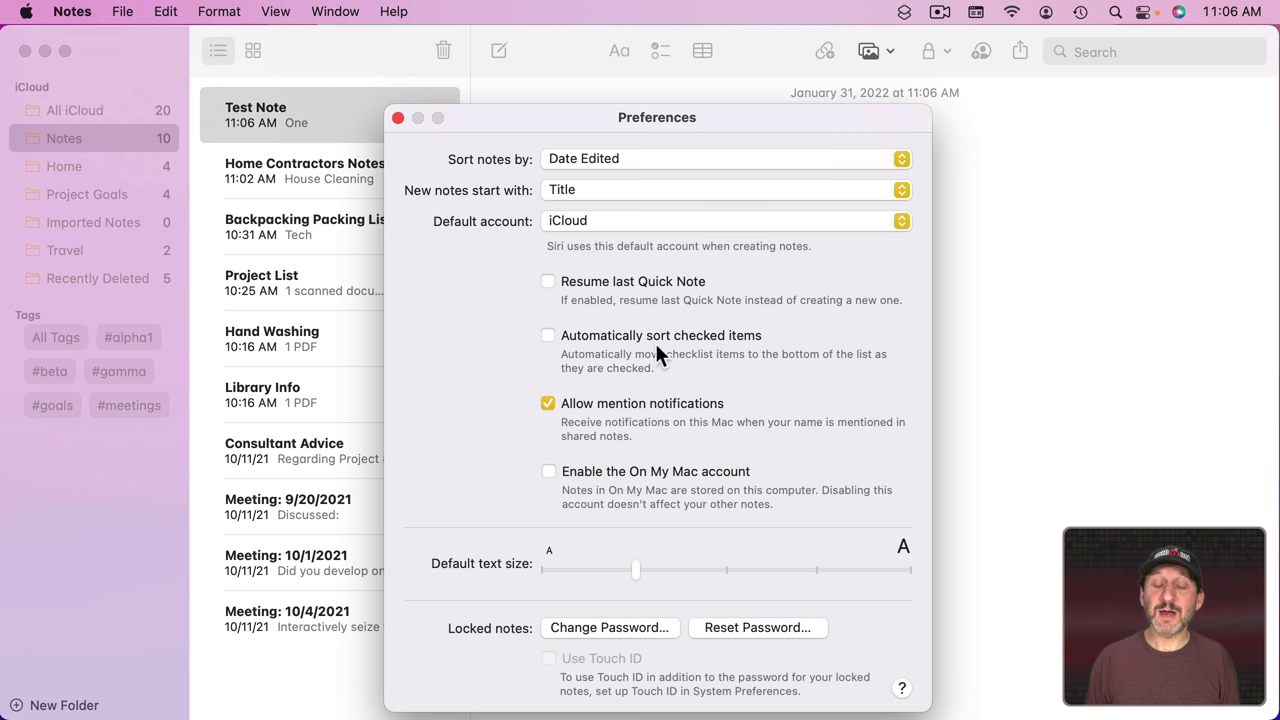
click(549, 337)
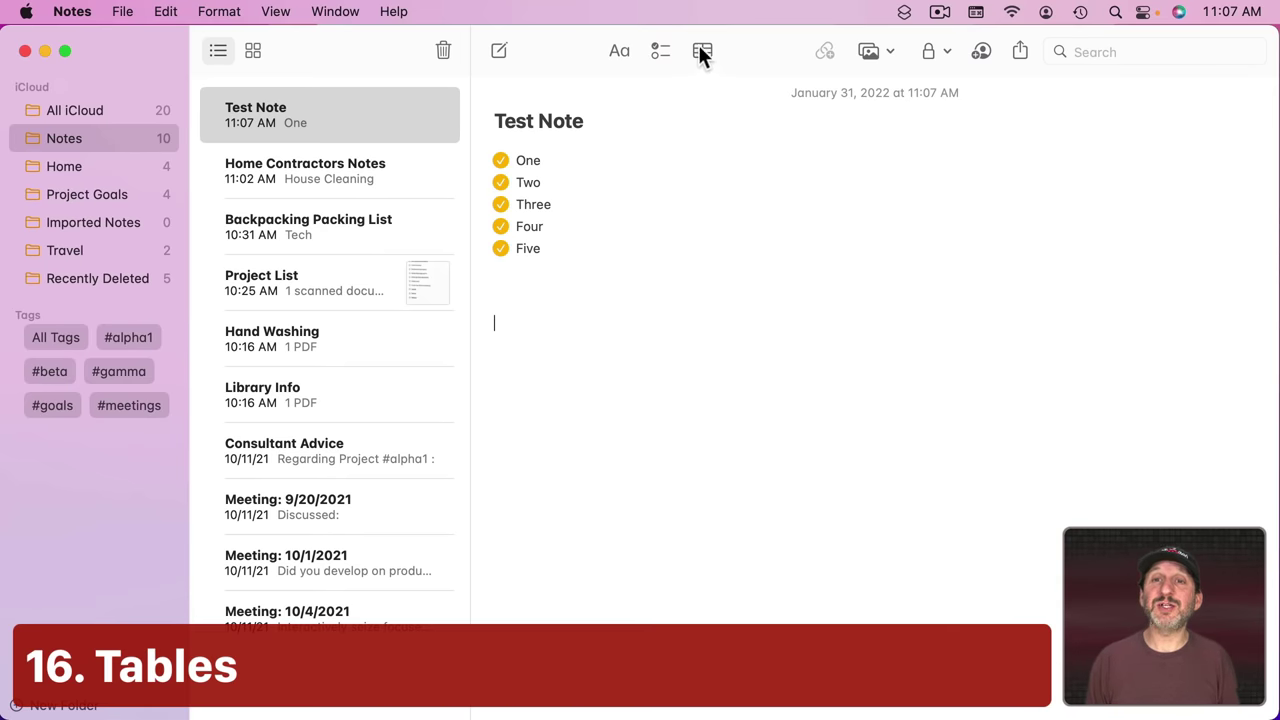
Step: Insert a table and fill it with A, B in row one and C, D in row two
click(703, 55)
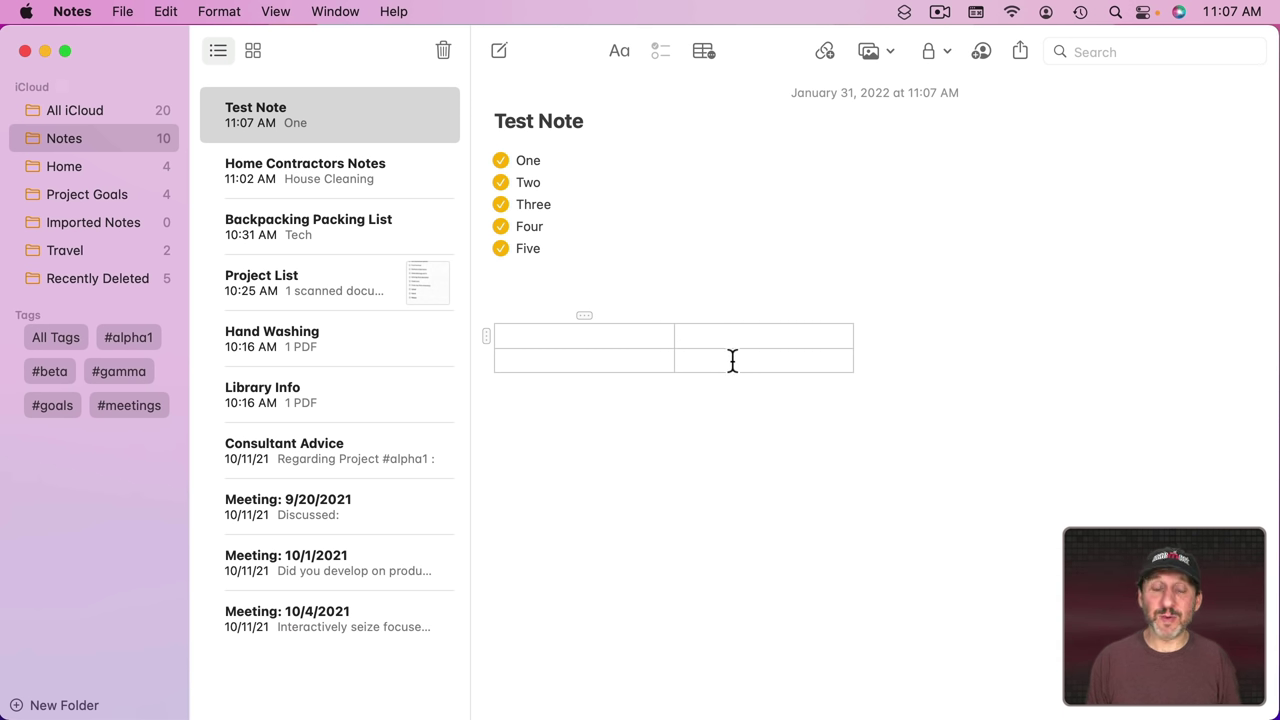
text(A)
key(Tab)
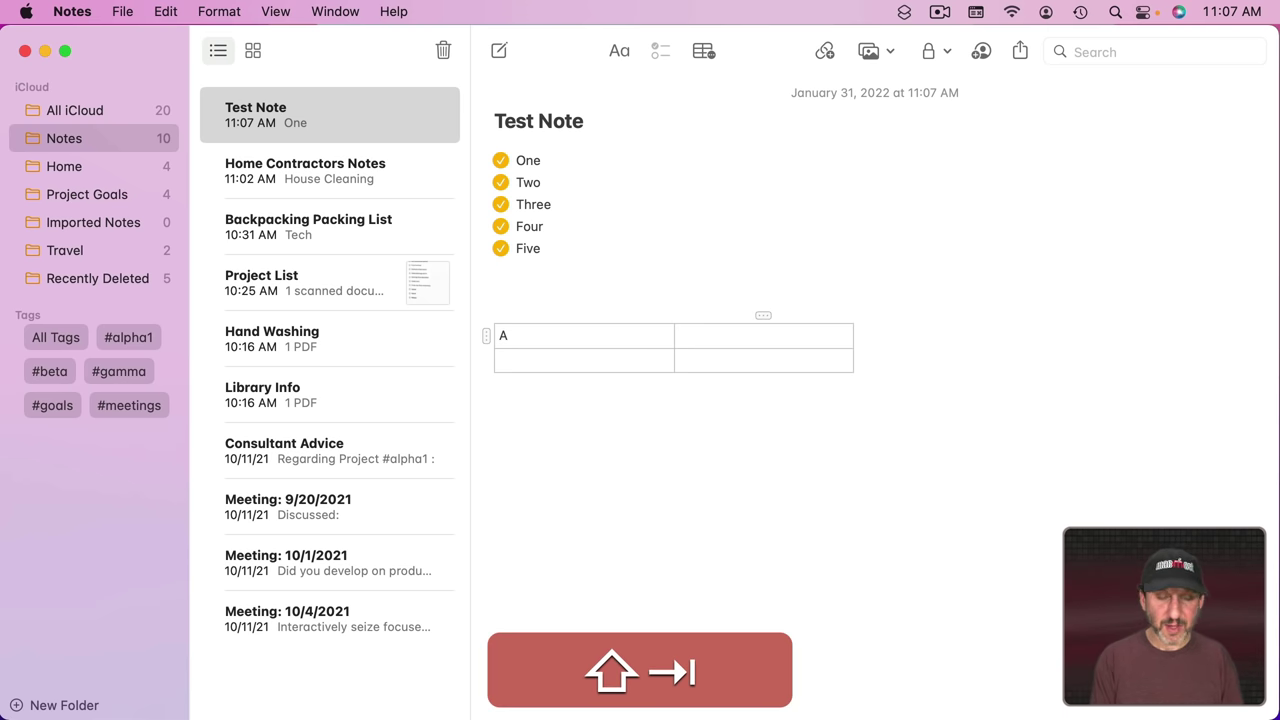
text(B)
key(Return)
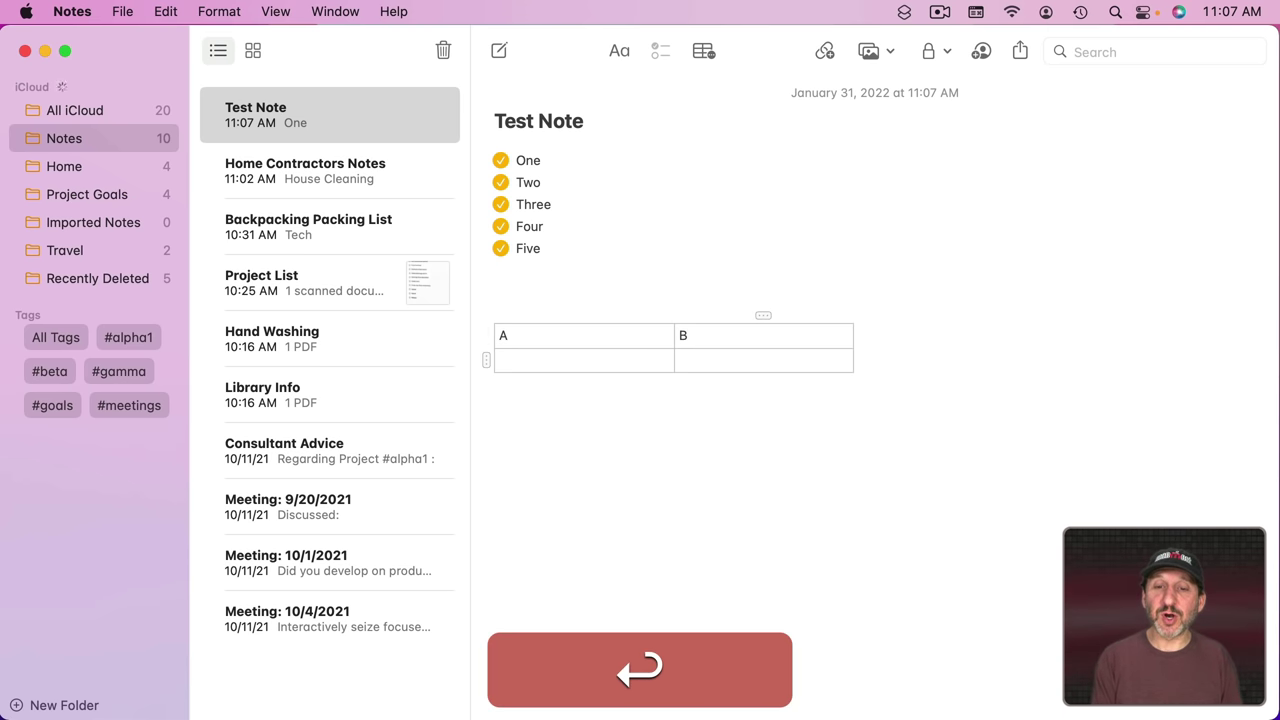
text(D)
key(shift+Tab)
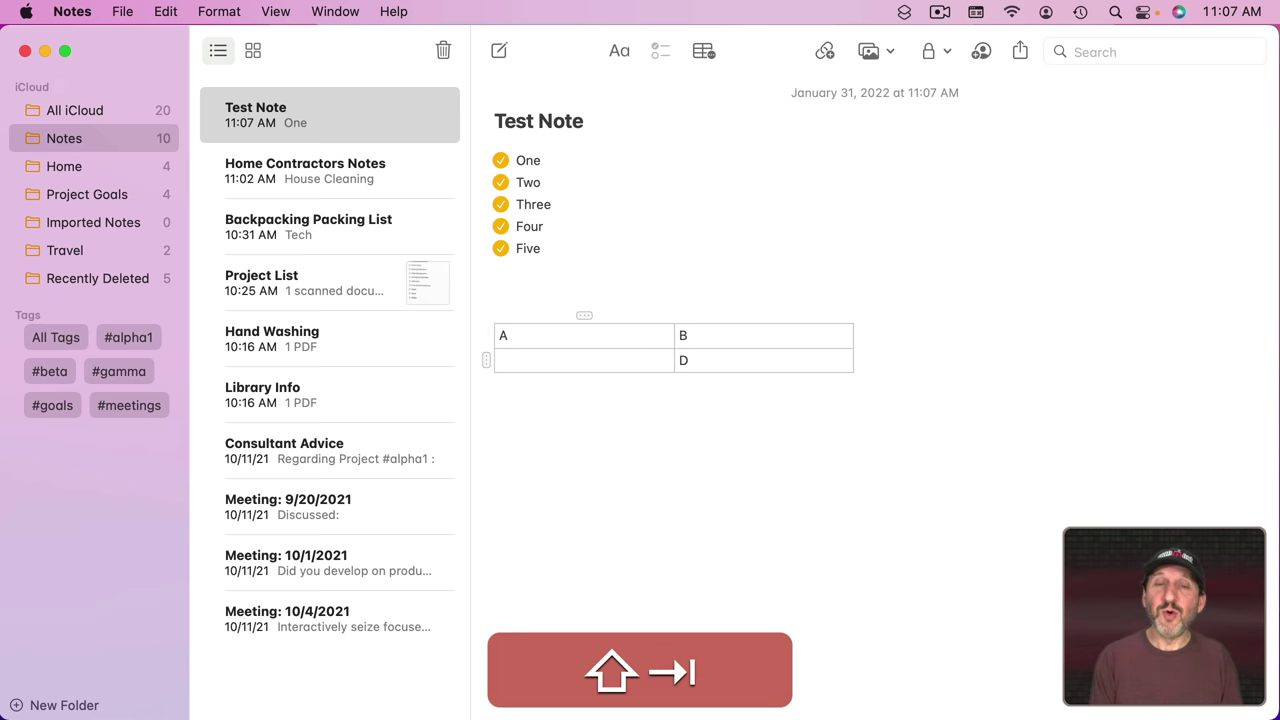
text(C)
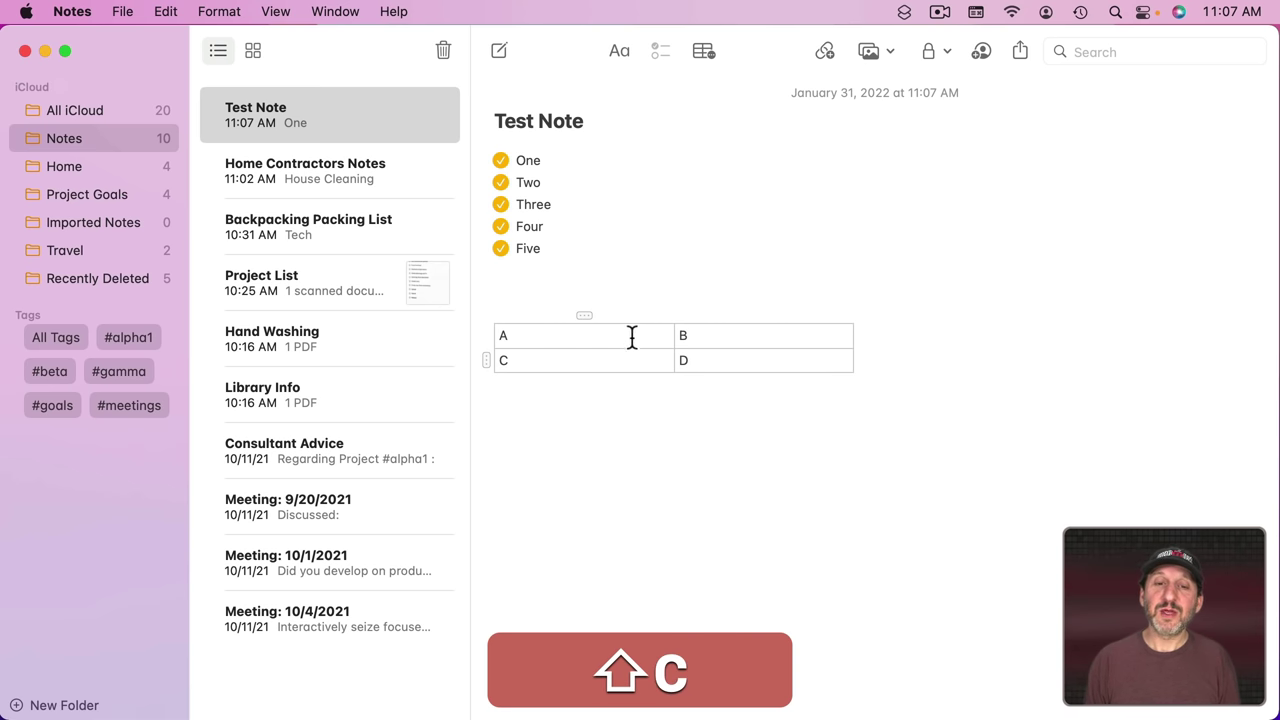
Step: Add and undo an extra column, then drag the A/B row below C/D
click(584, 316)
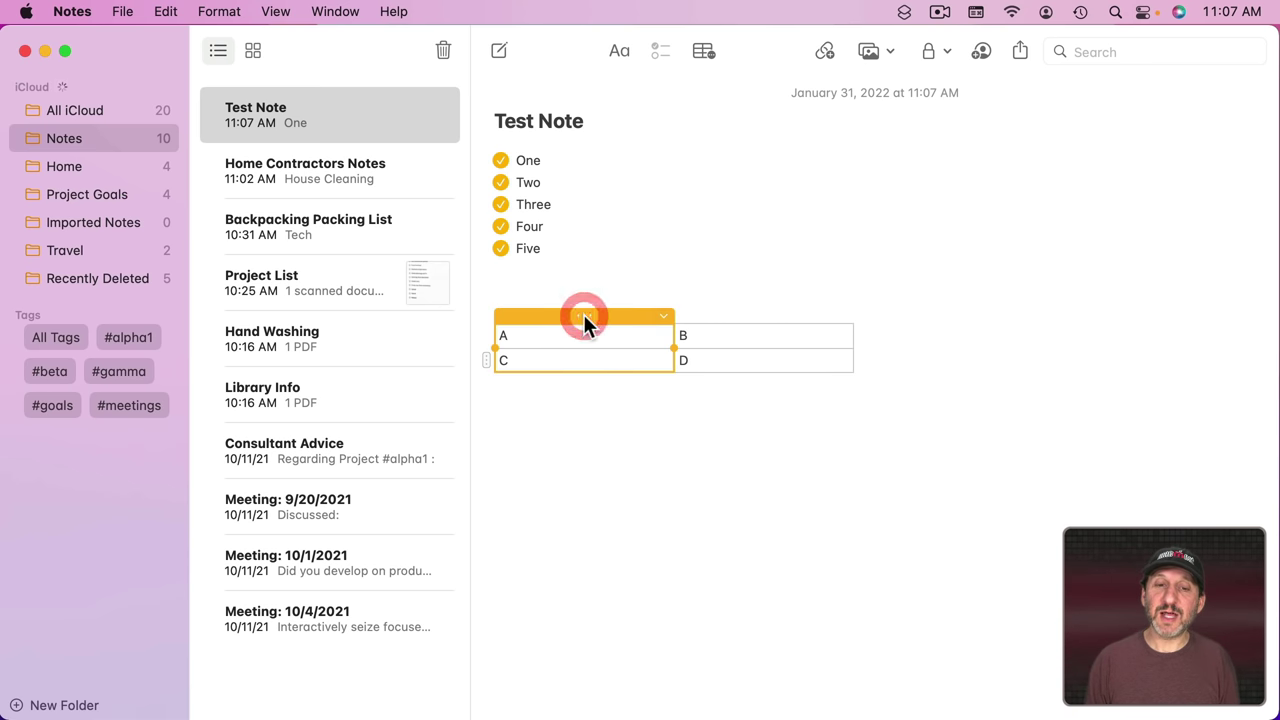
click(487, 360)
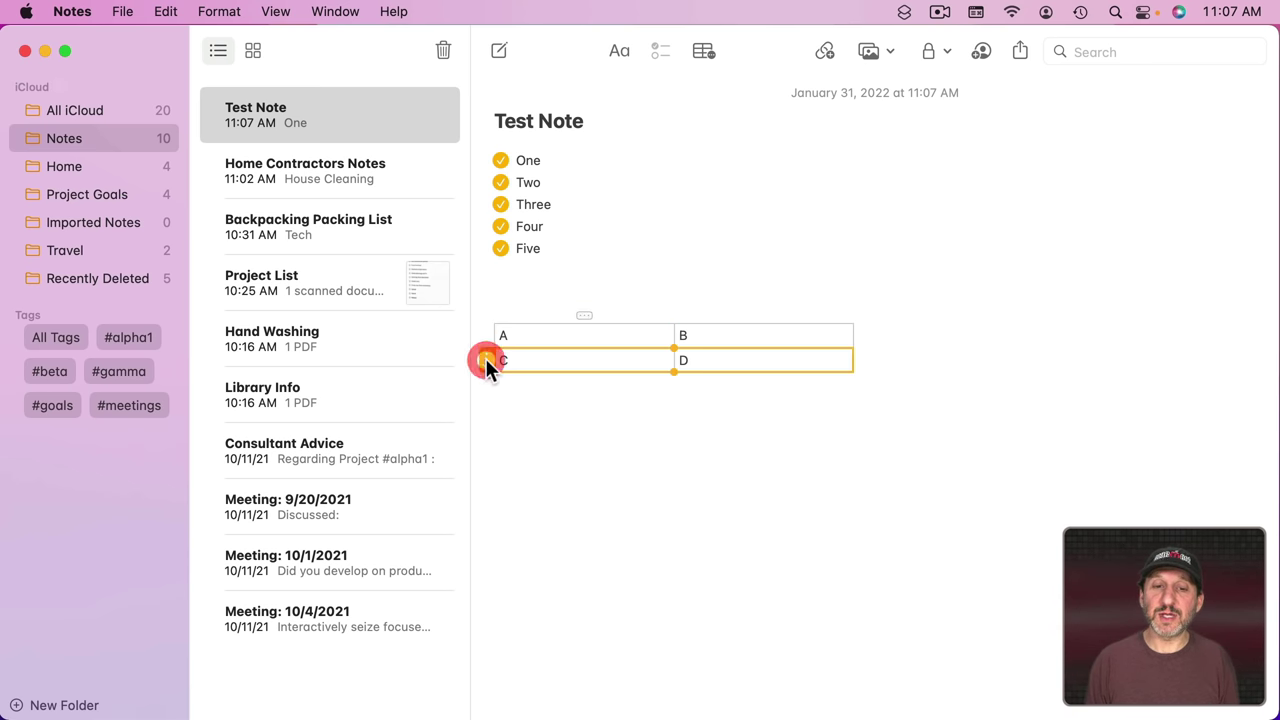
click(486, 362)
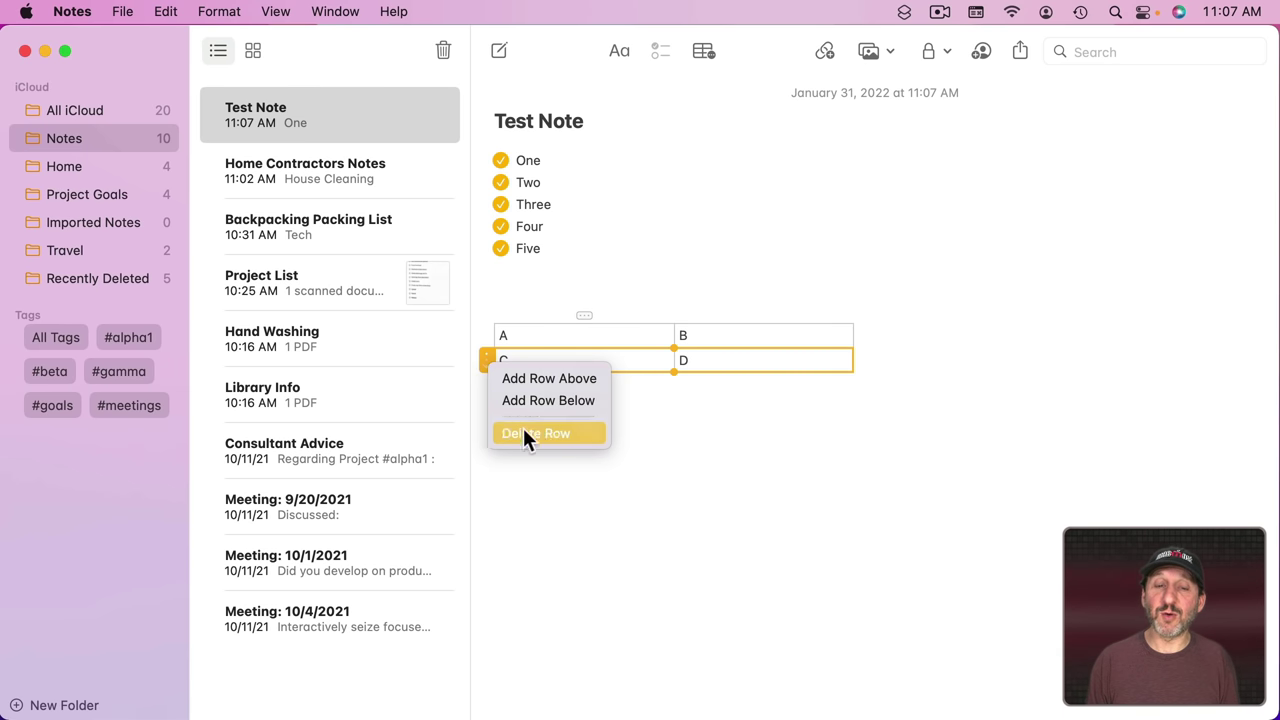
click(580, 317)
click(582, 316)
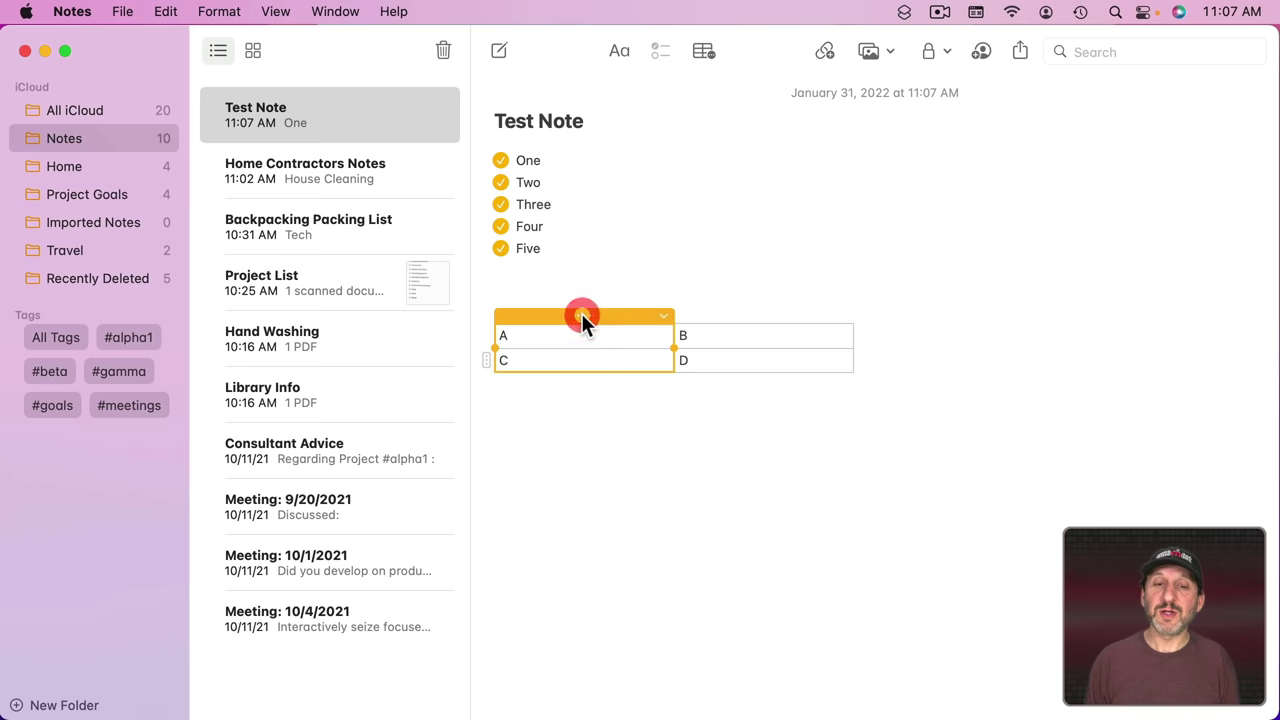
click(665, 316)
click(699, 346)
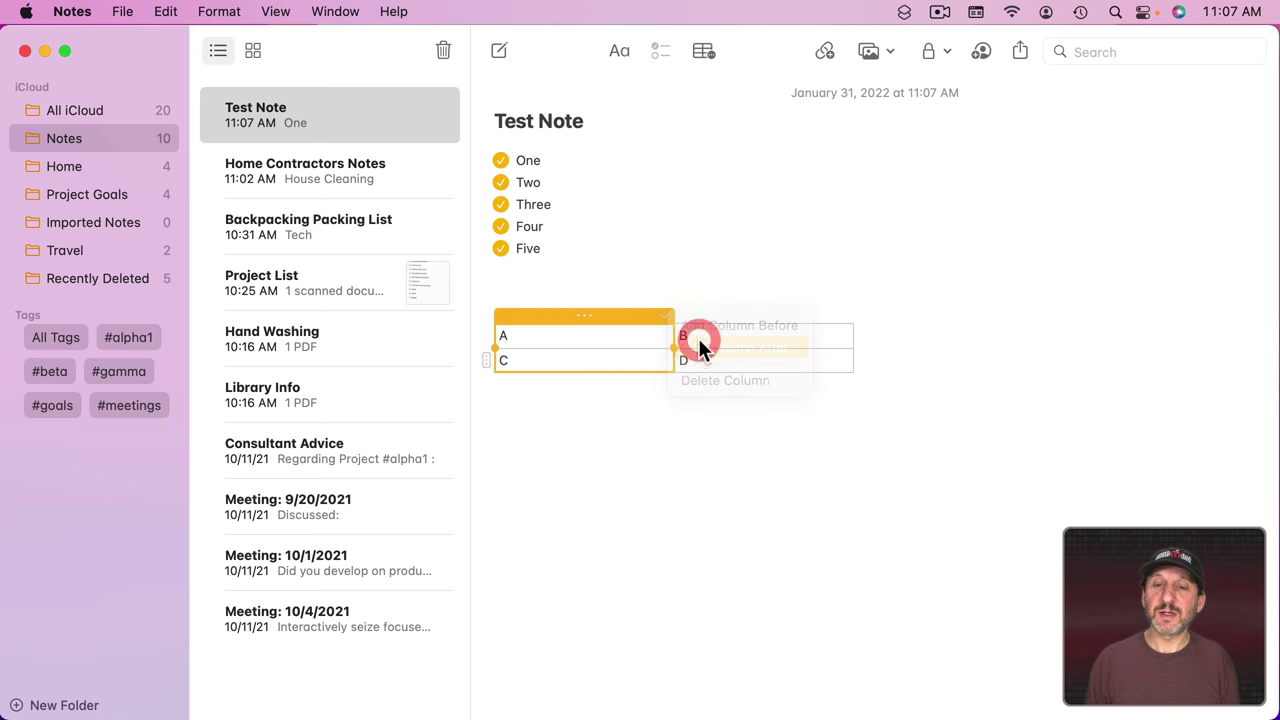
key(super+z)
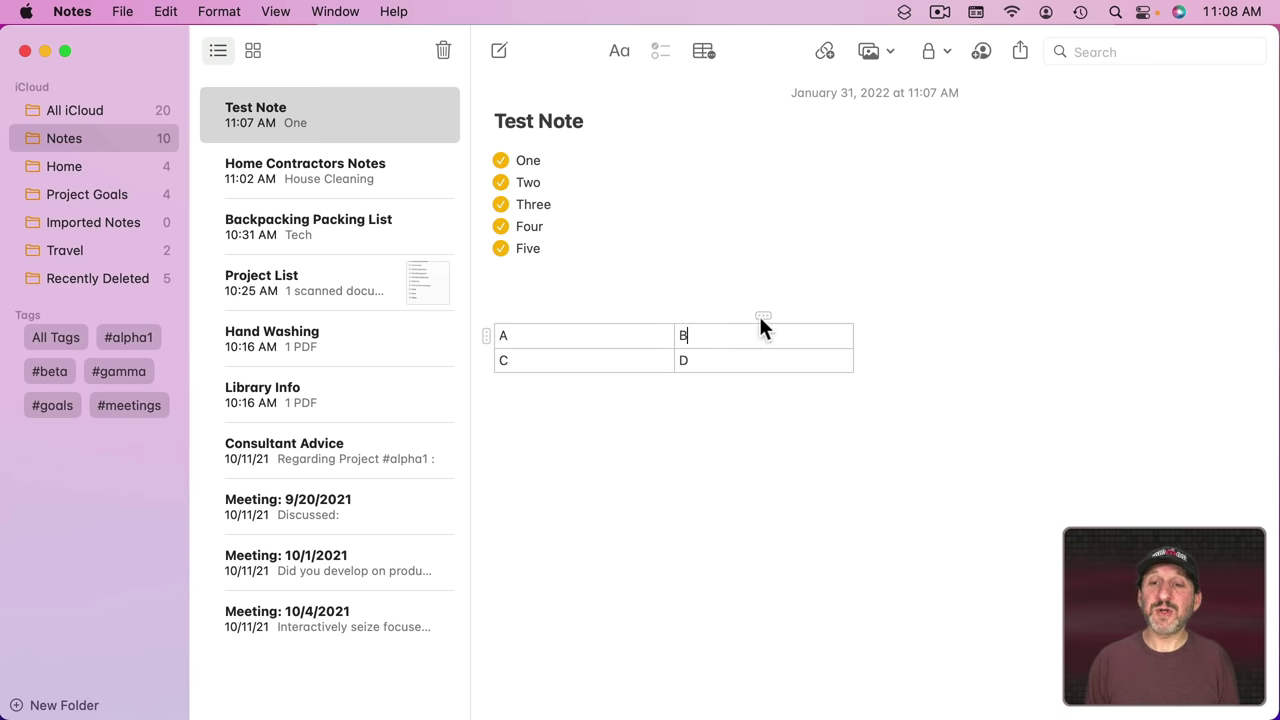
mouse_move(762, 317)
mouse_down()
mouse_move(547, 310)
mouse_move(769, 315)
mouse_up()
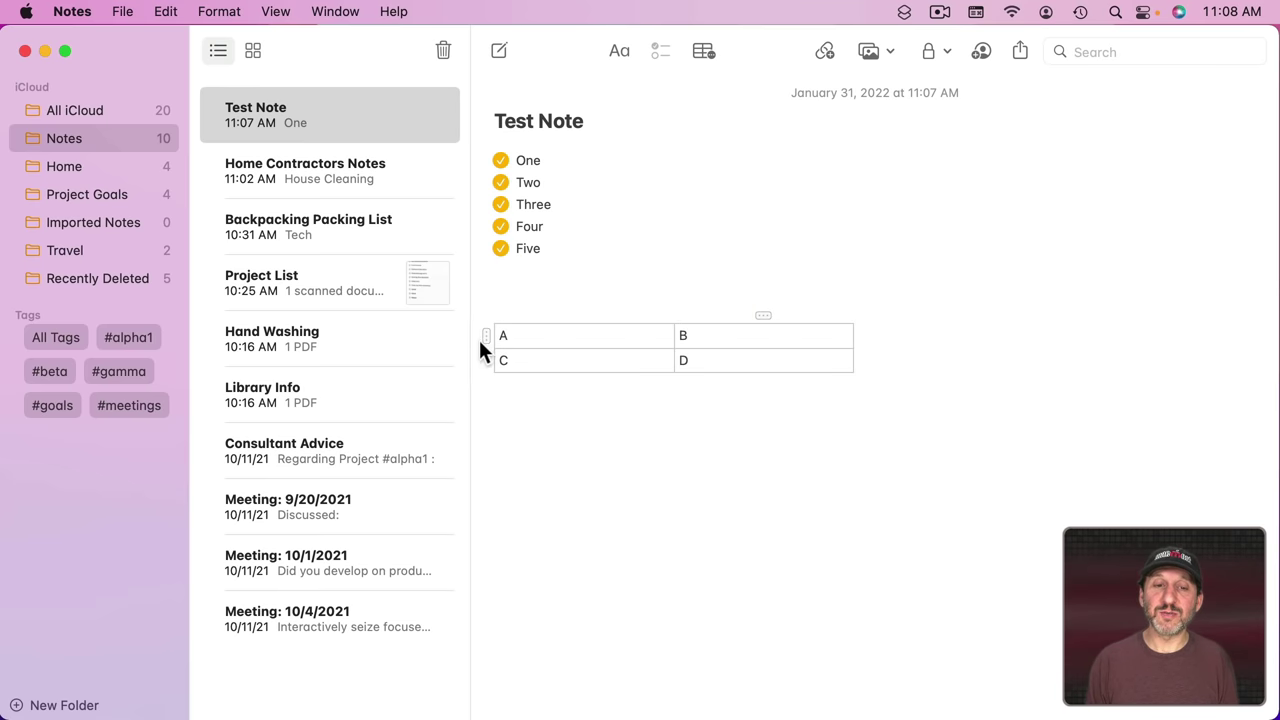
drag(486, 338, 490, 362)
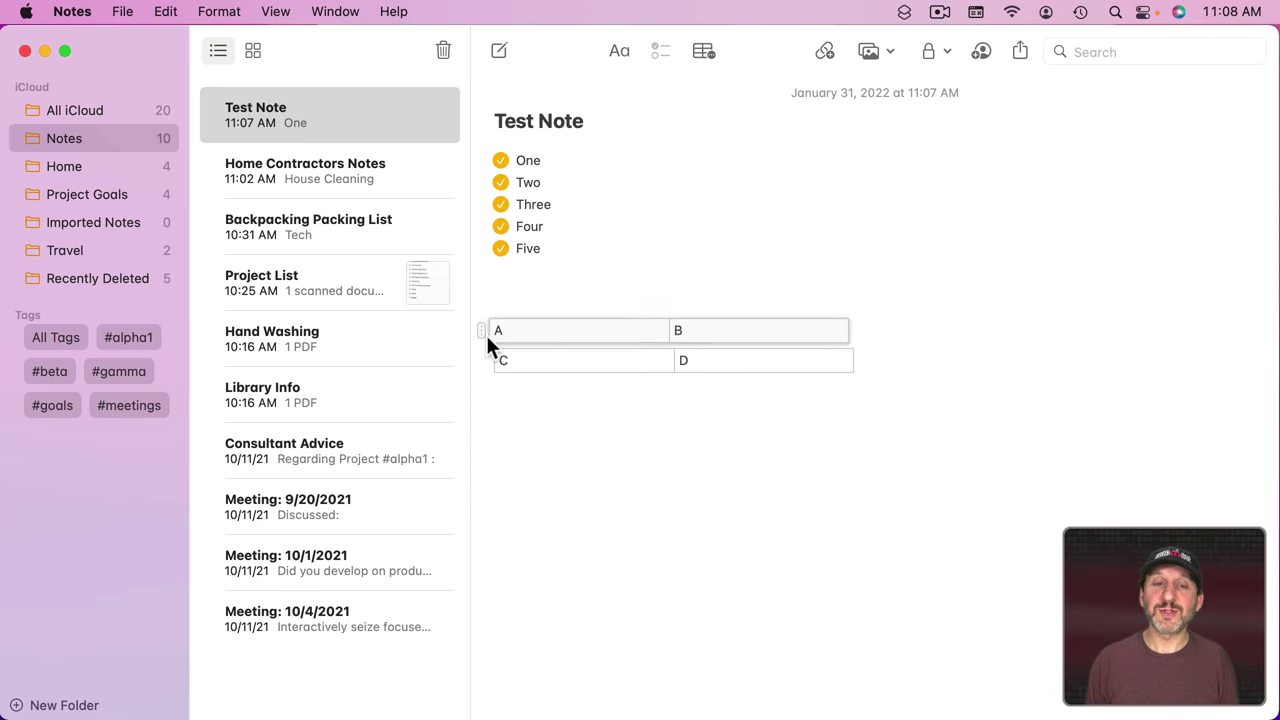
click(486, 334)
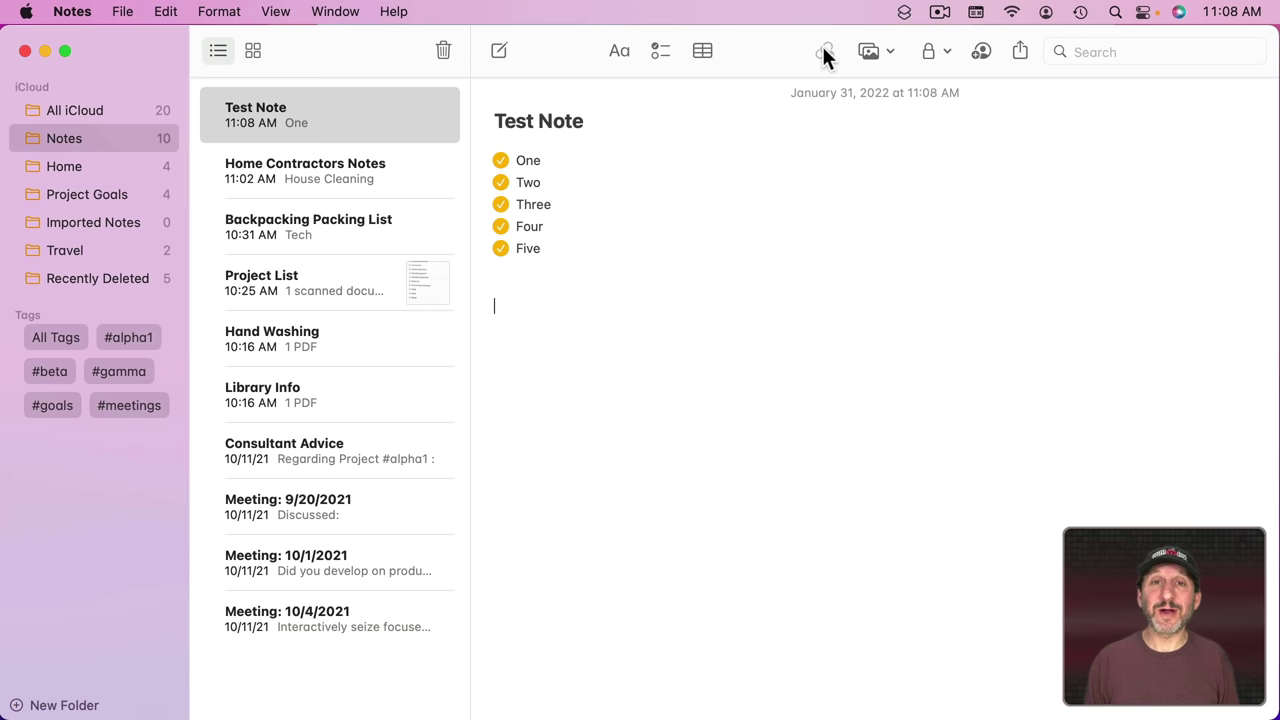
Step: Bring Safari's Delichon article forward, then return the Notes window to the front
mouse_move(252, 695)
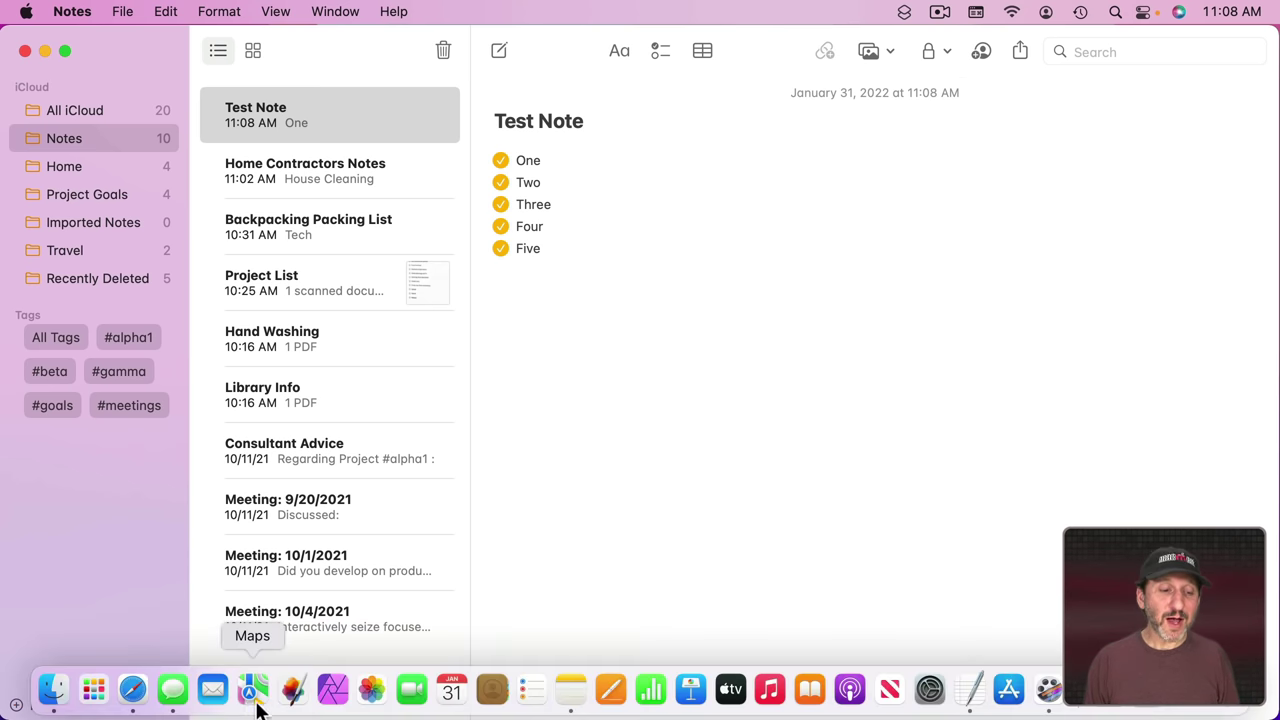
click(132, 689)
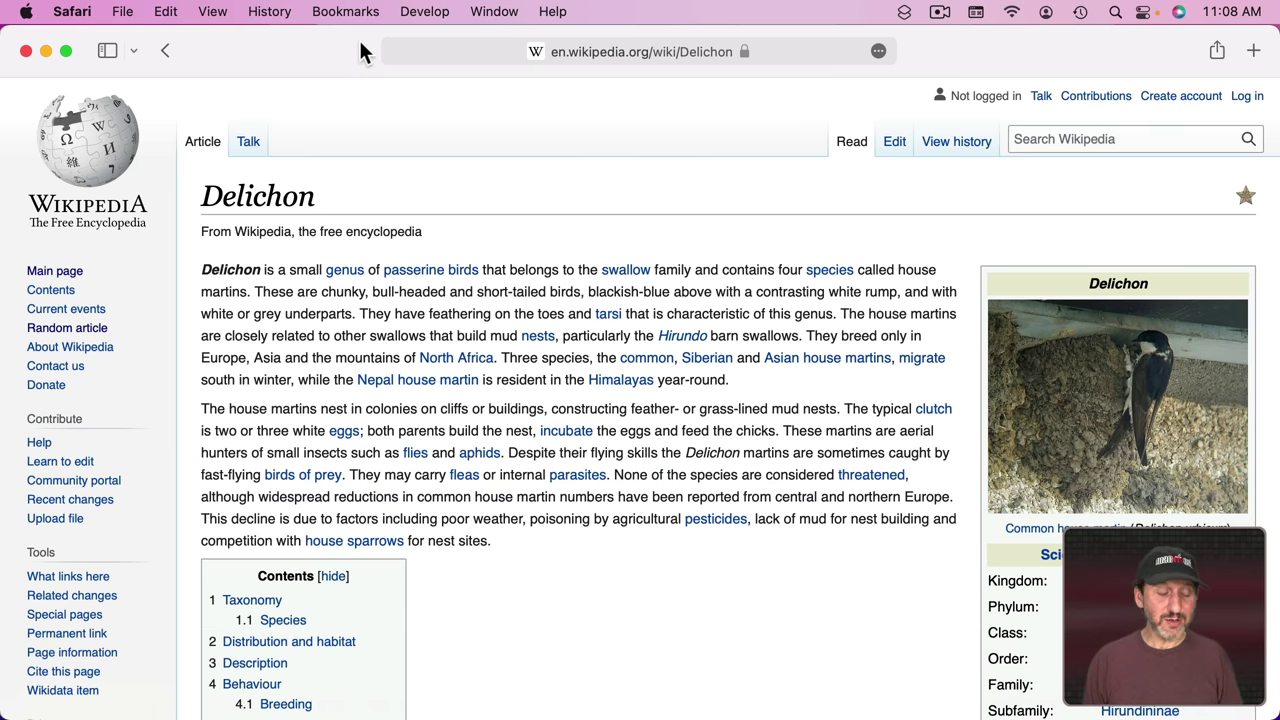
key(super+Tab)
click(825, 53)
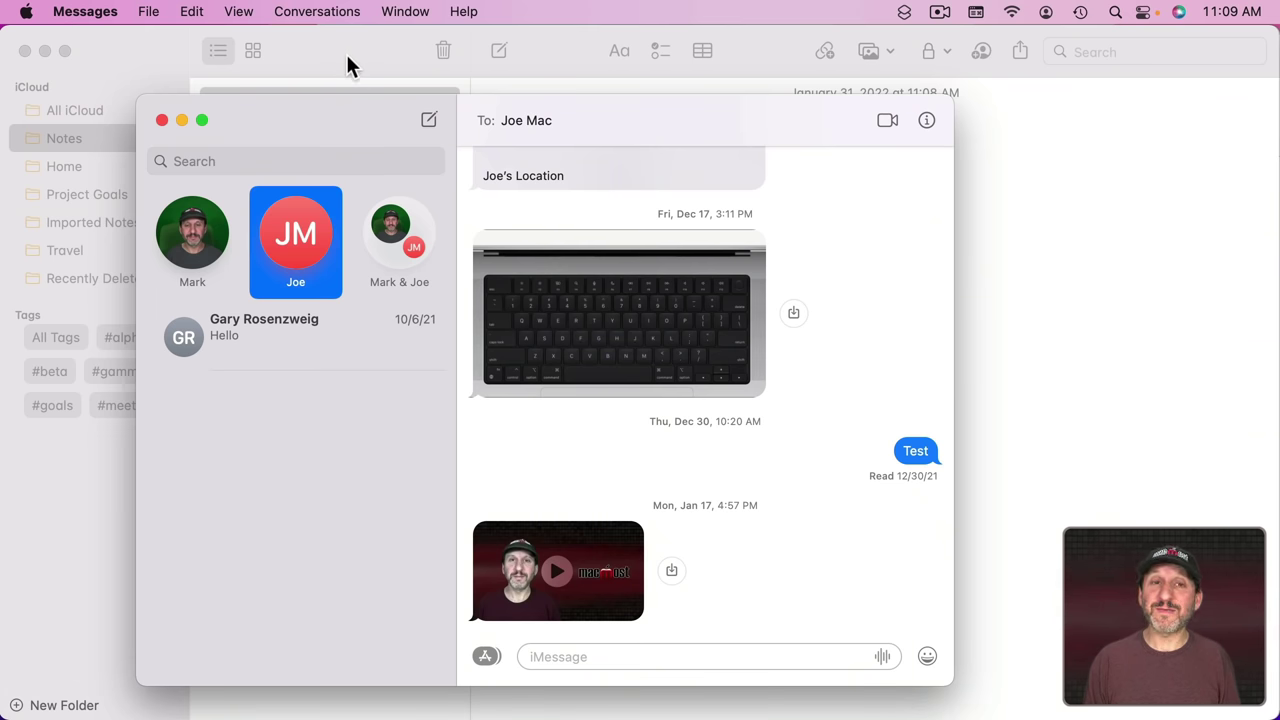
click(346, 55)
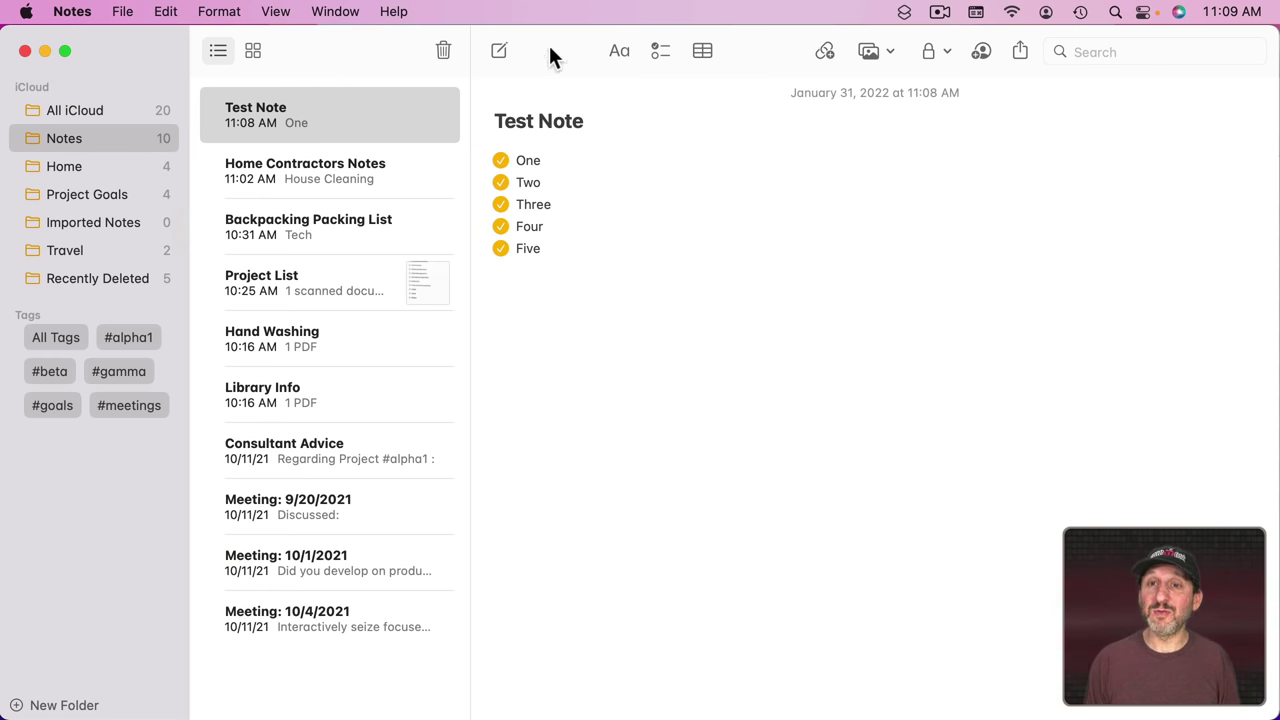
Step: Add the Delichon – Wikipedia link to Test Note and view it as Small Images
click(823, 52)
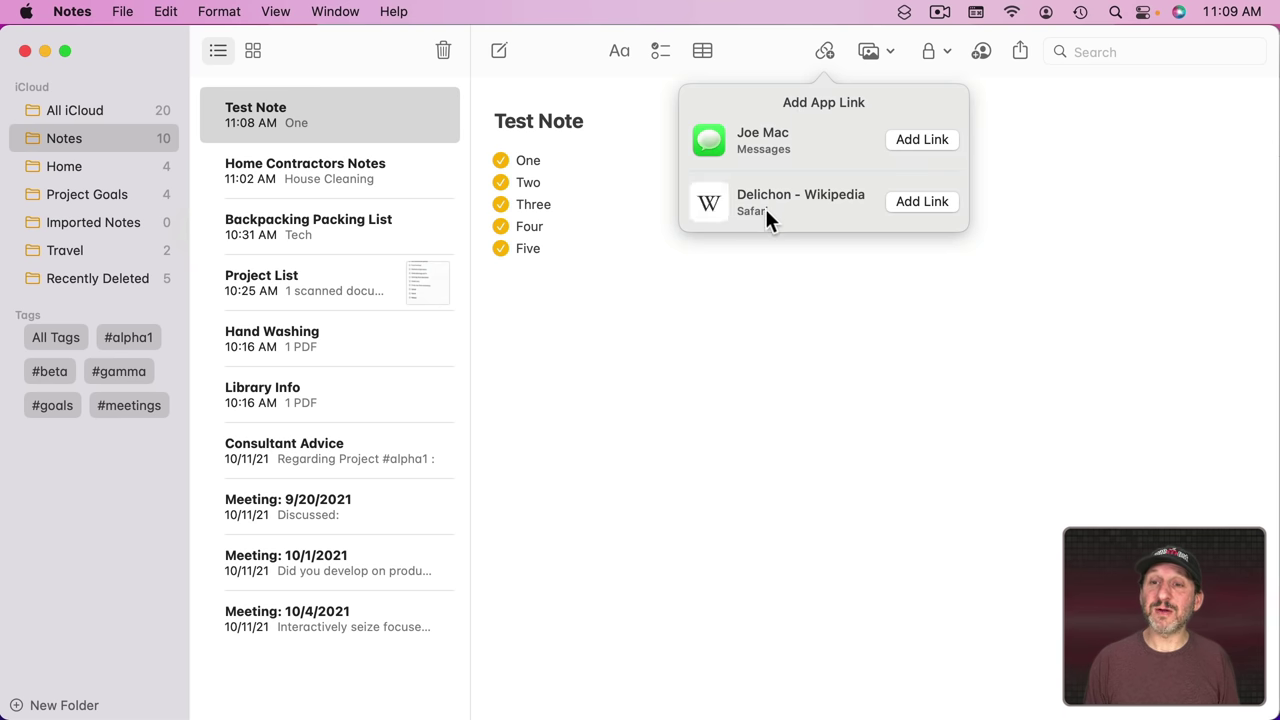
click(922, 201)
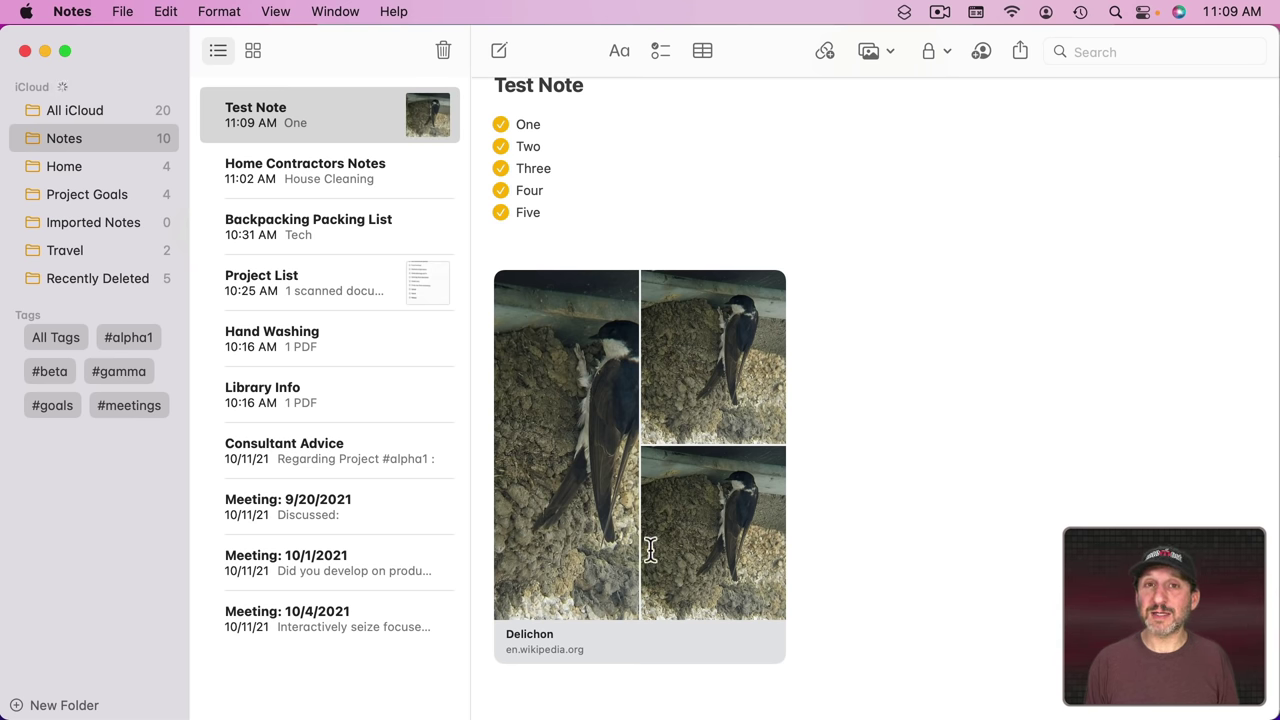
key(ctrl)
ctrl+click(570, 480)
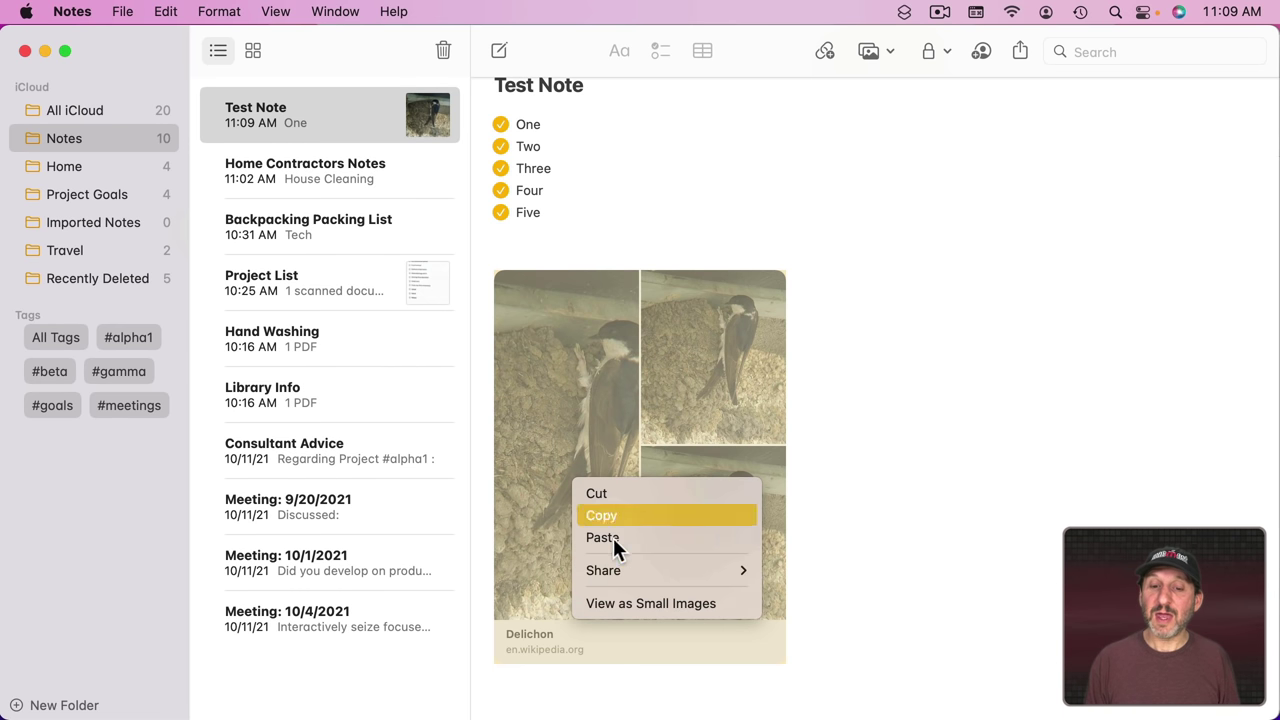
click(622, 603)
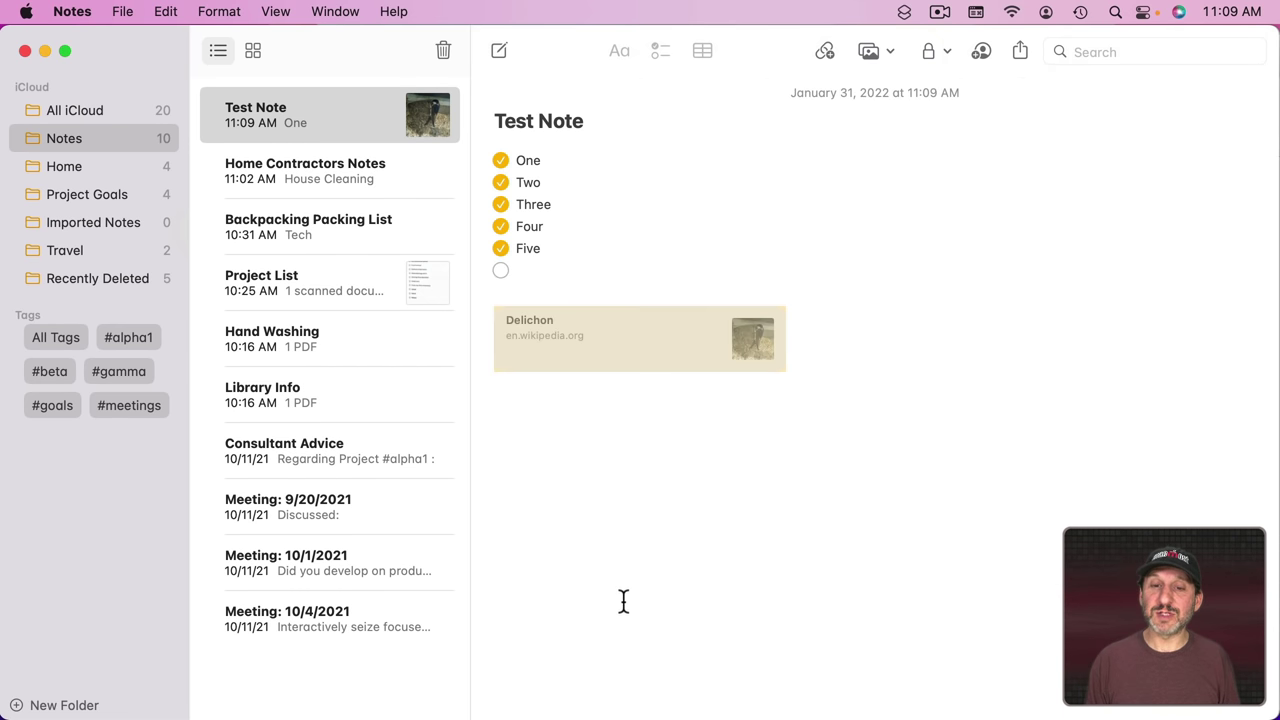
click(623, 461)
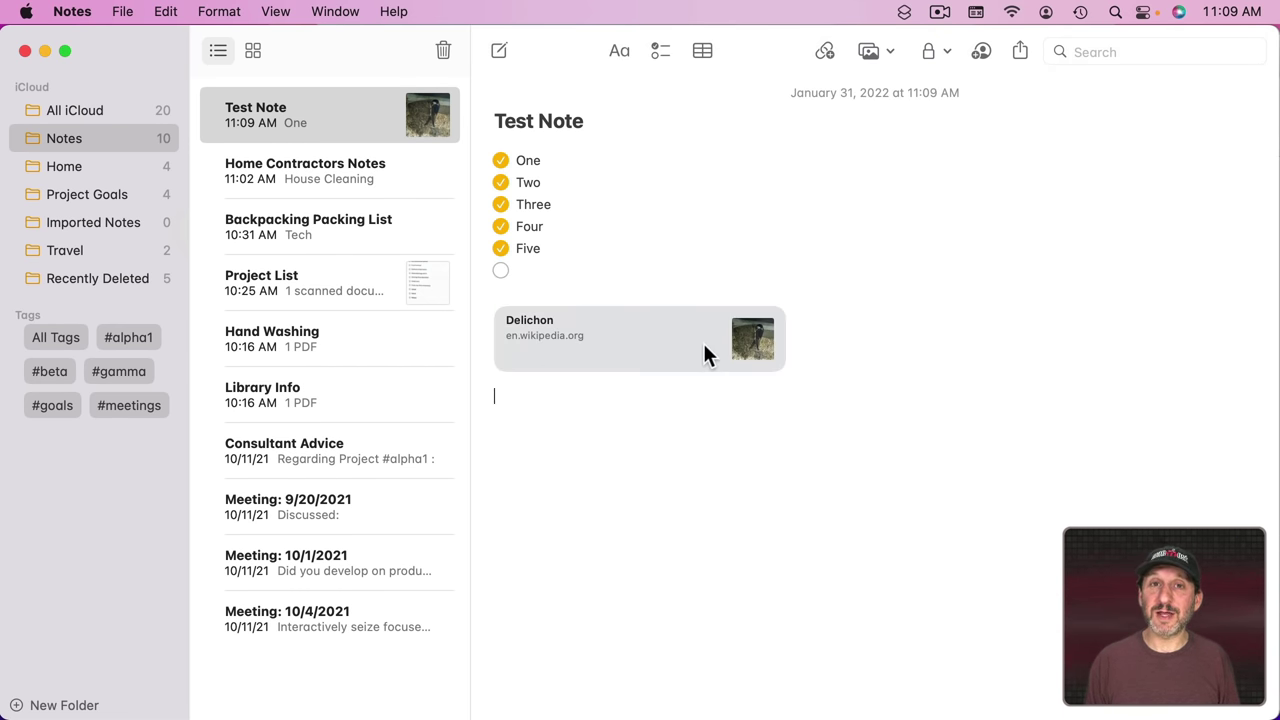
Step: Delete the Delichon link card, then view the photo, scan and sketch insert options
key(BackSpace)
key(BackSpace)
key(BackSpace)
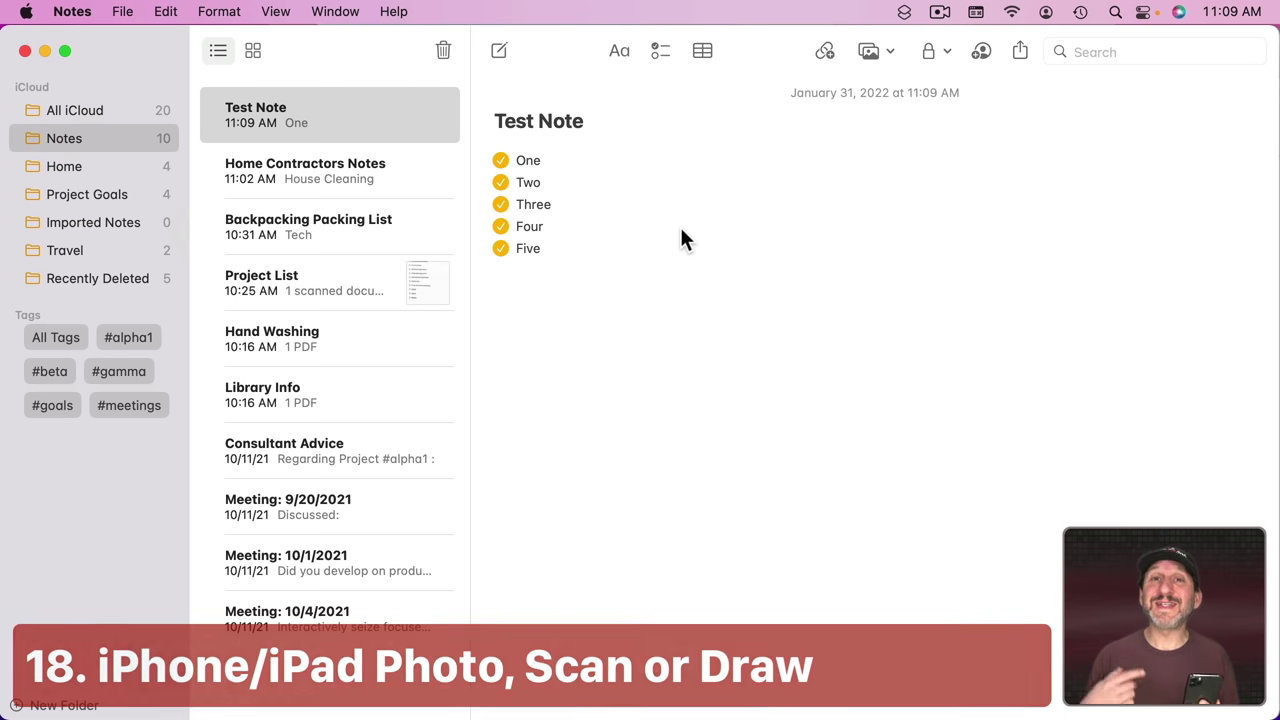
click(875, 51)
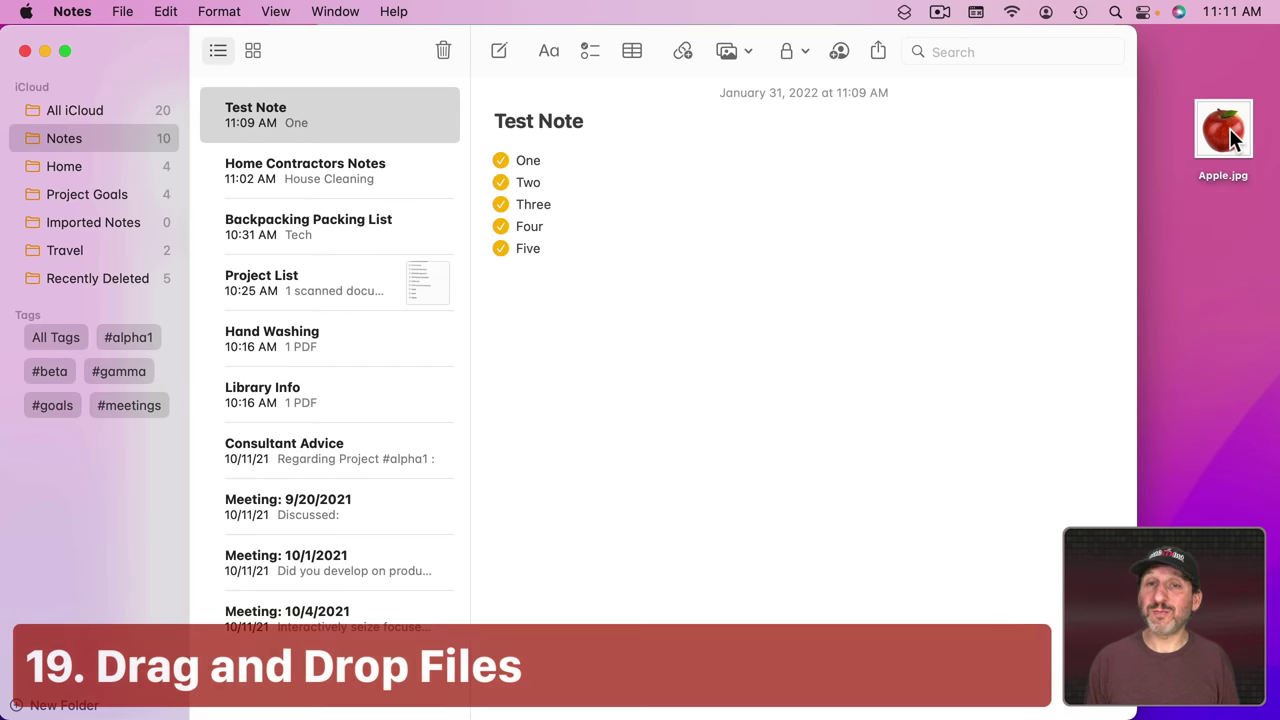
Step: Insert Apple.jpg from the desktop and the pink-flower IMG_6694 photo from Photos
drag(1228, 138, 566, 312)
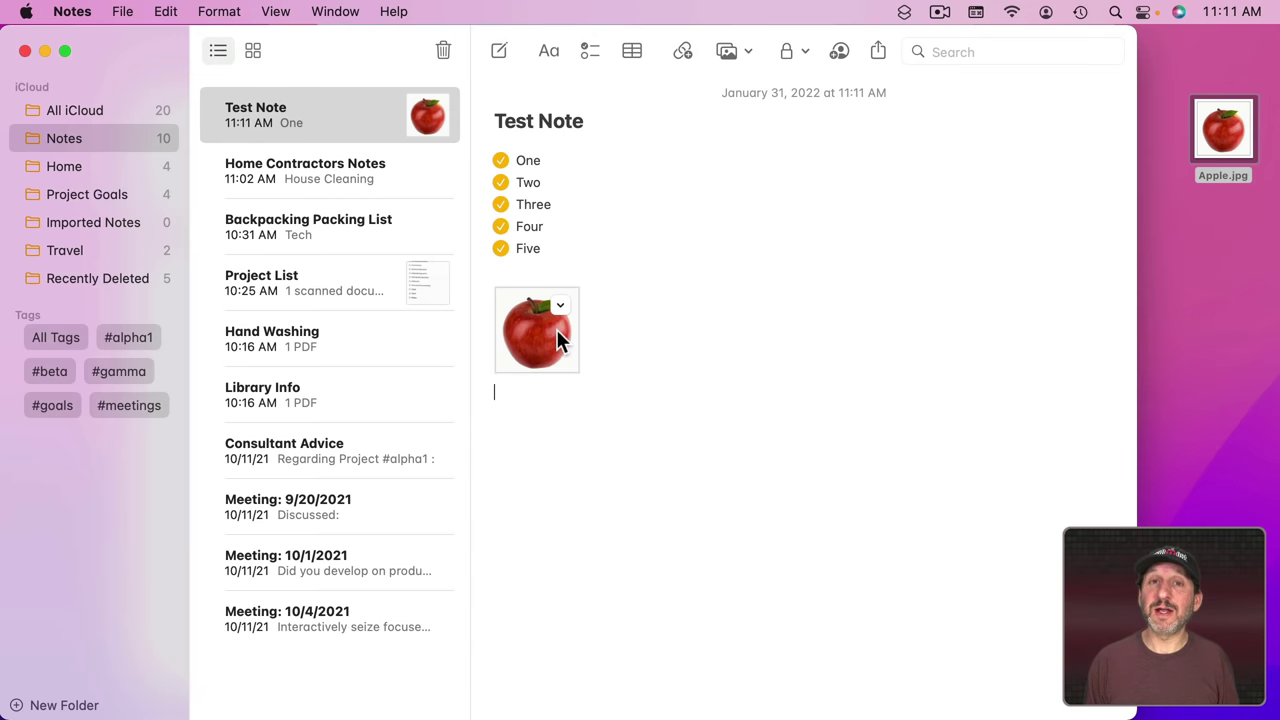
click(744, 48)
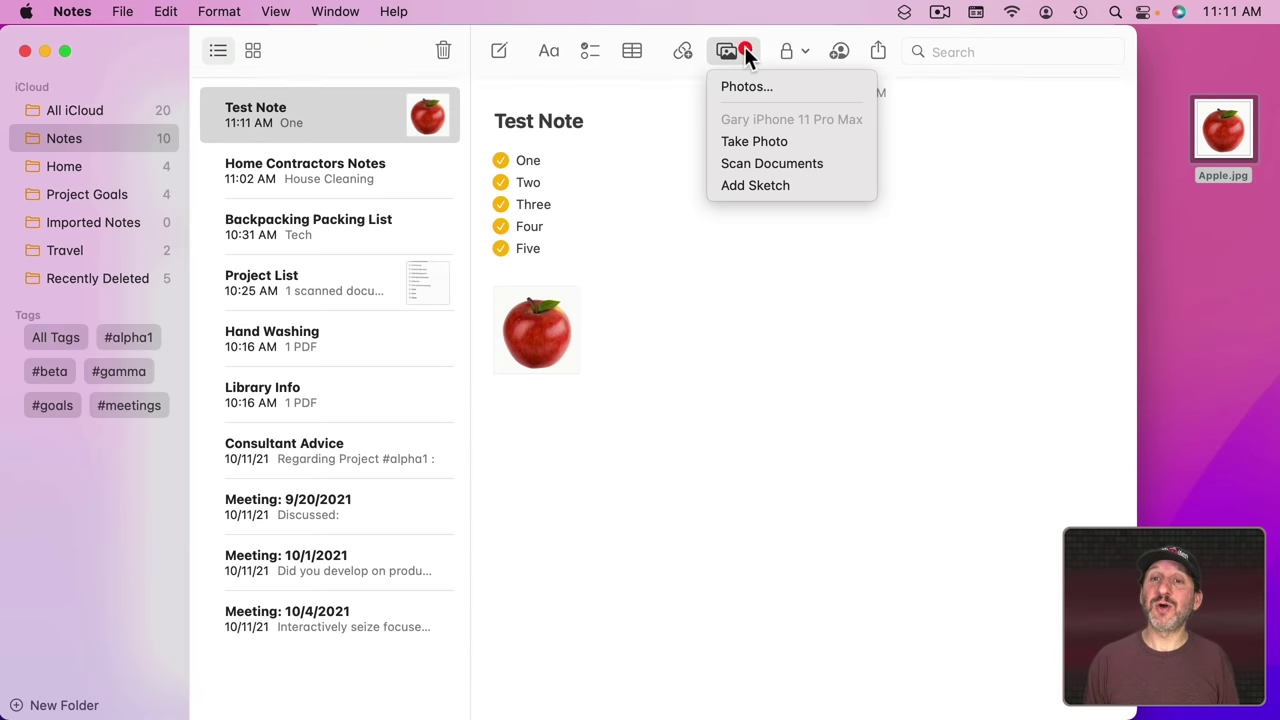
click(748, 85)
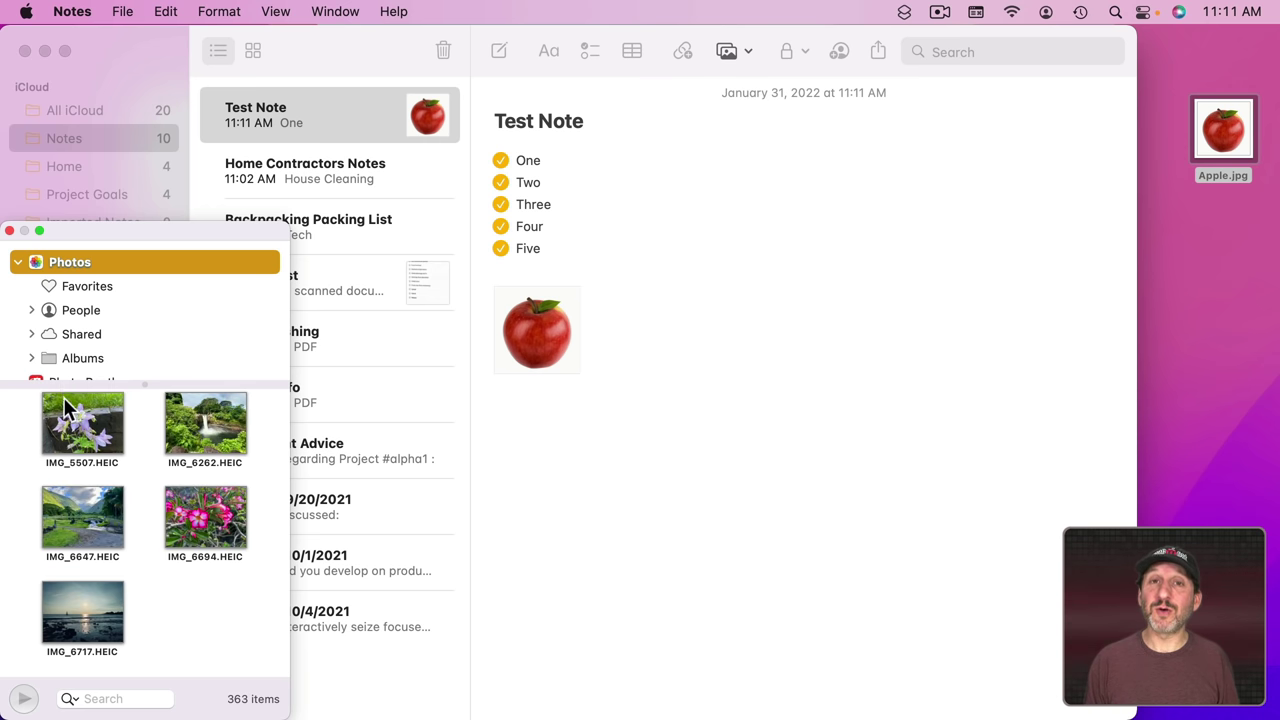
drag(203, 512, 715, 361)
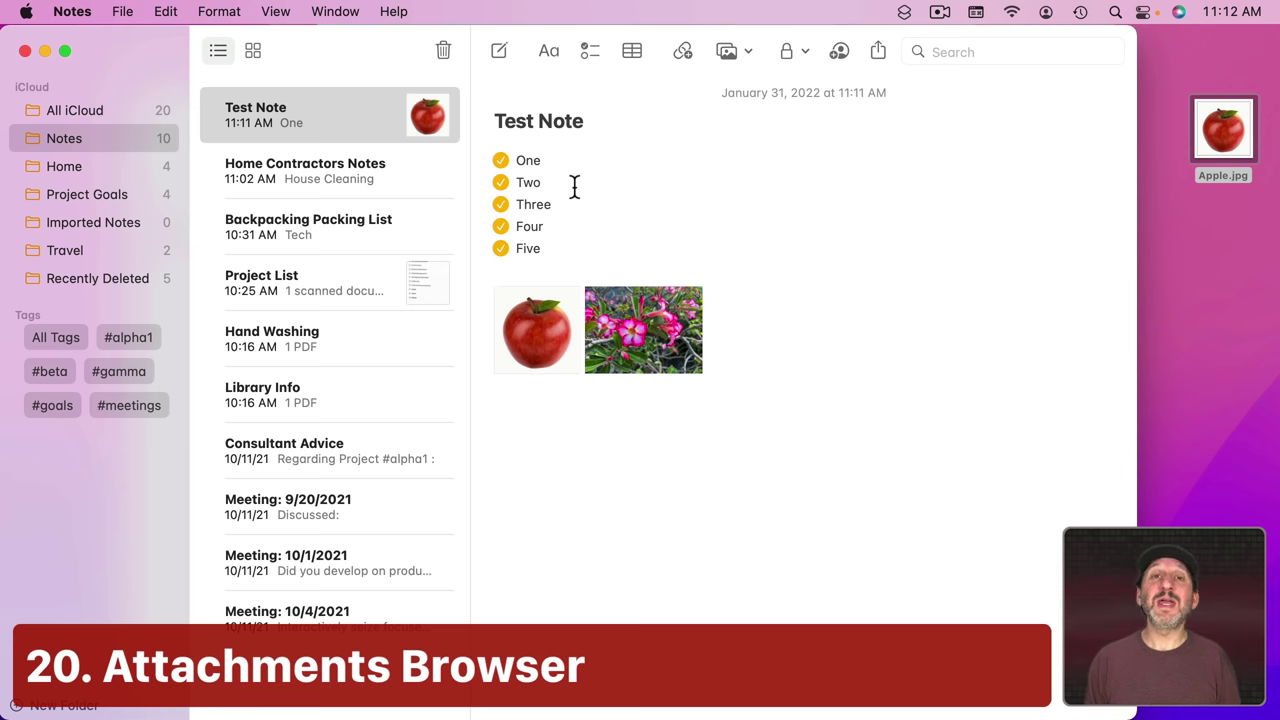
Step: Open the Attachments Browser and view the scans, maps, websites, audio and documents categories
click(279, 11)
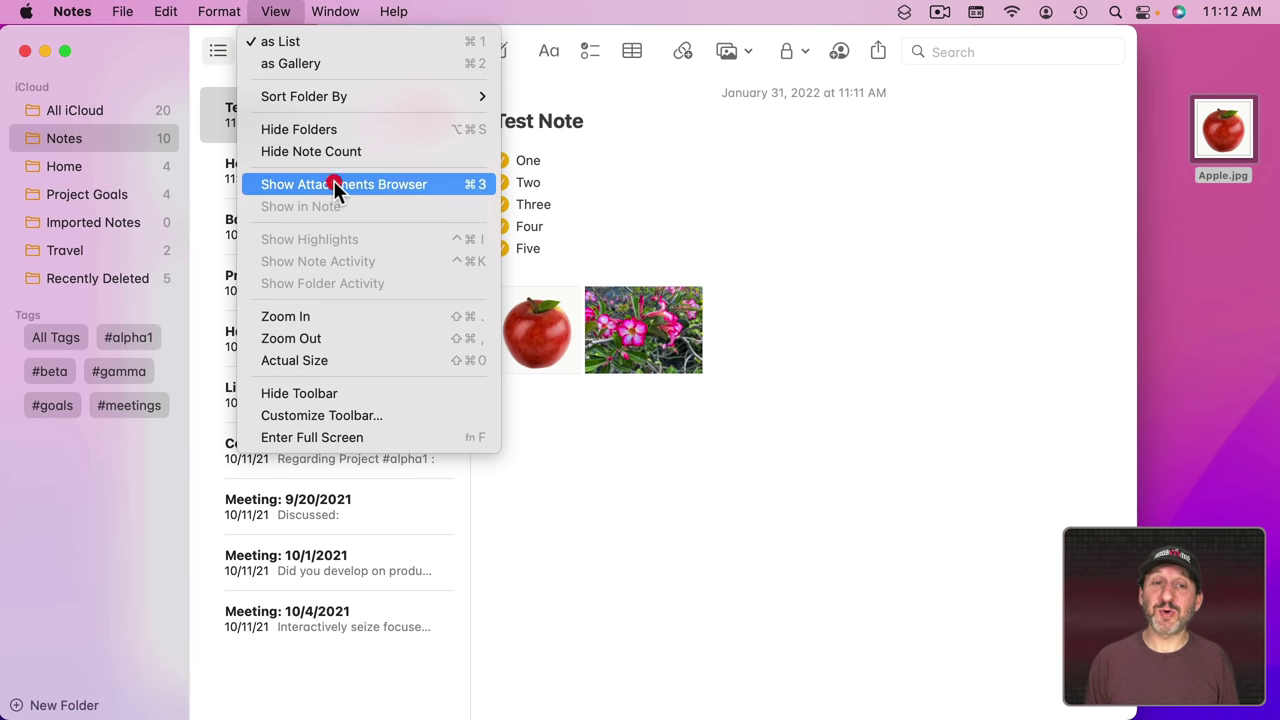
click(333, 184)
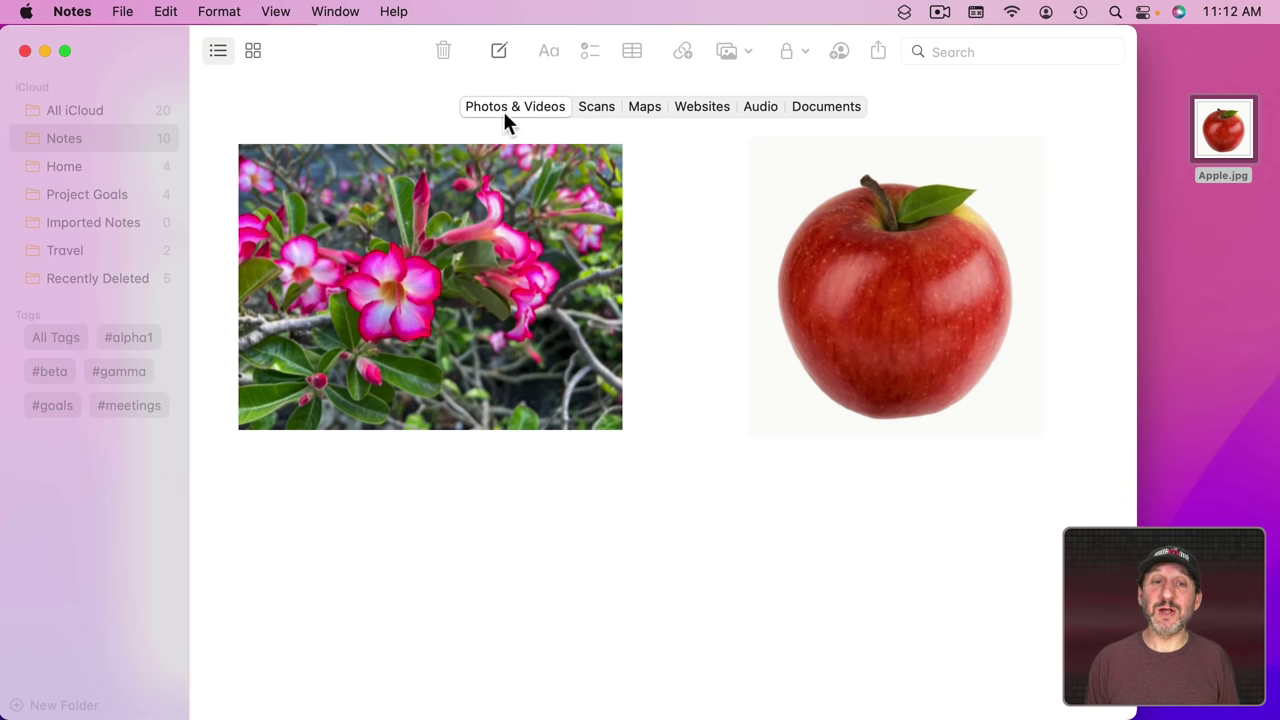
click(590, 110)
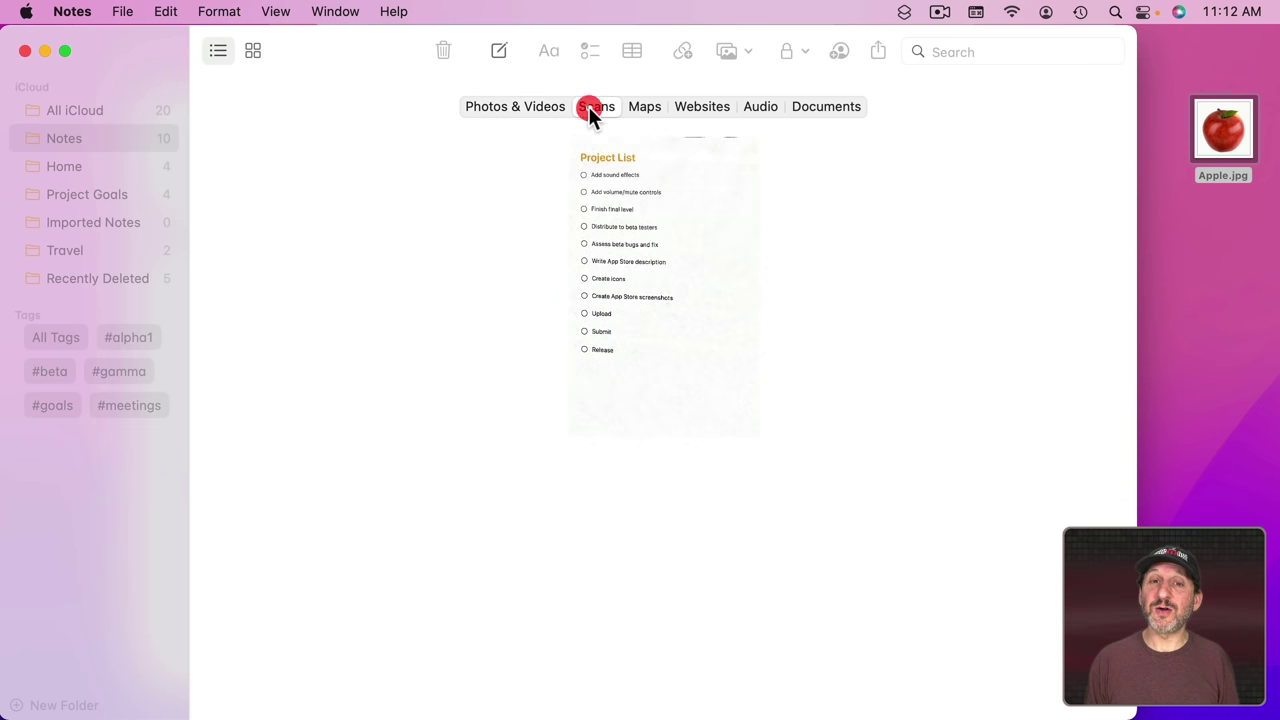
click(645, 108)
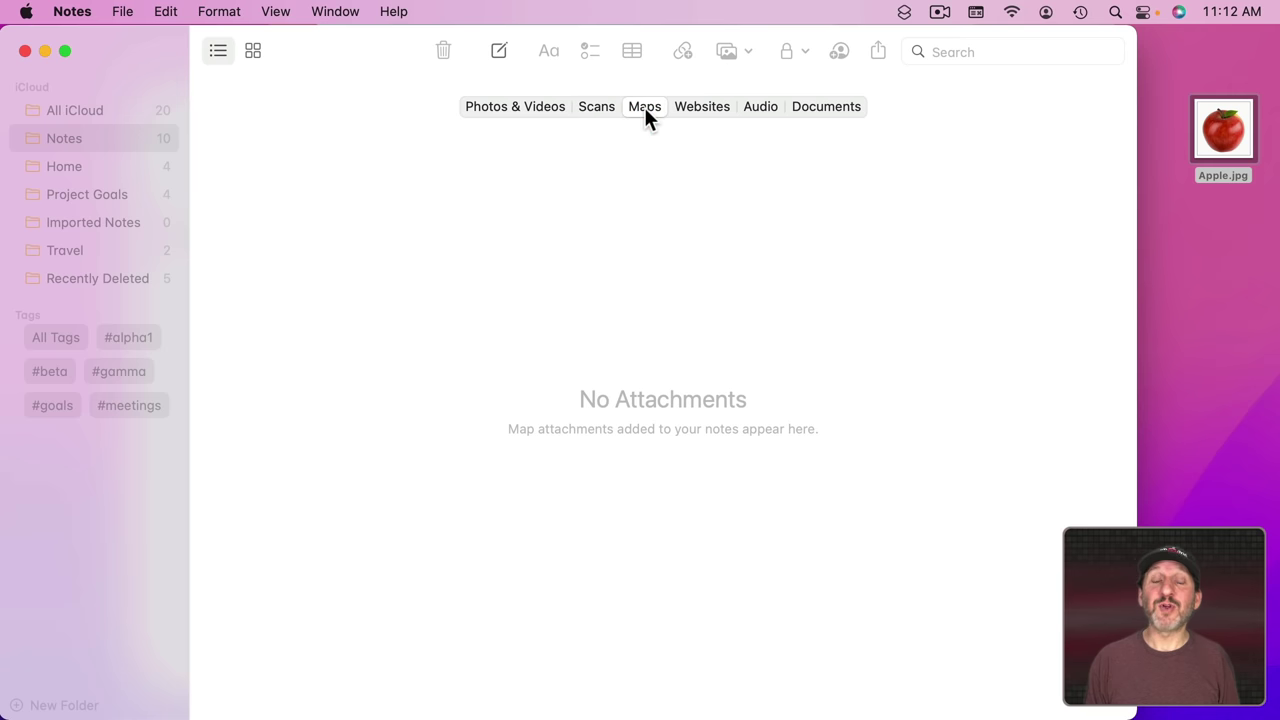
click(703, 108)
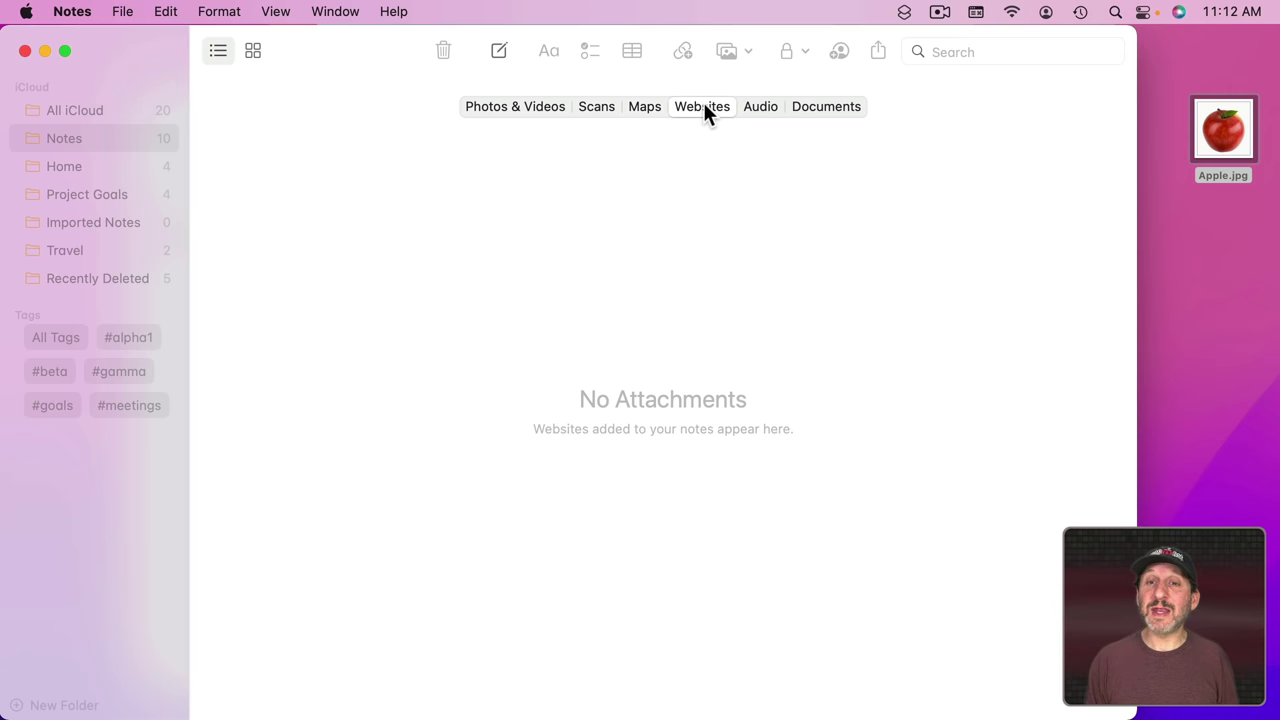
click(773, 106)
click(817, 106)
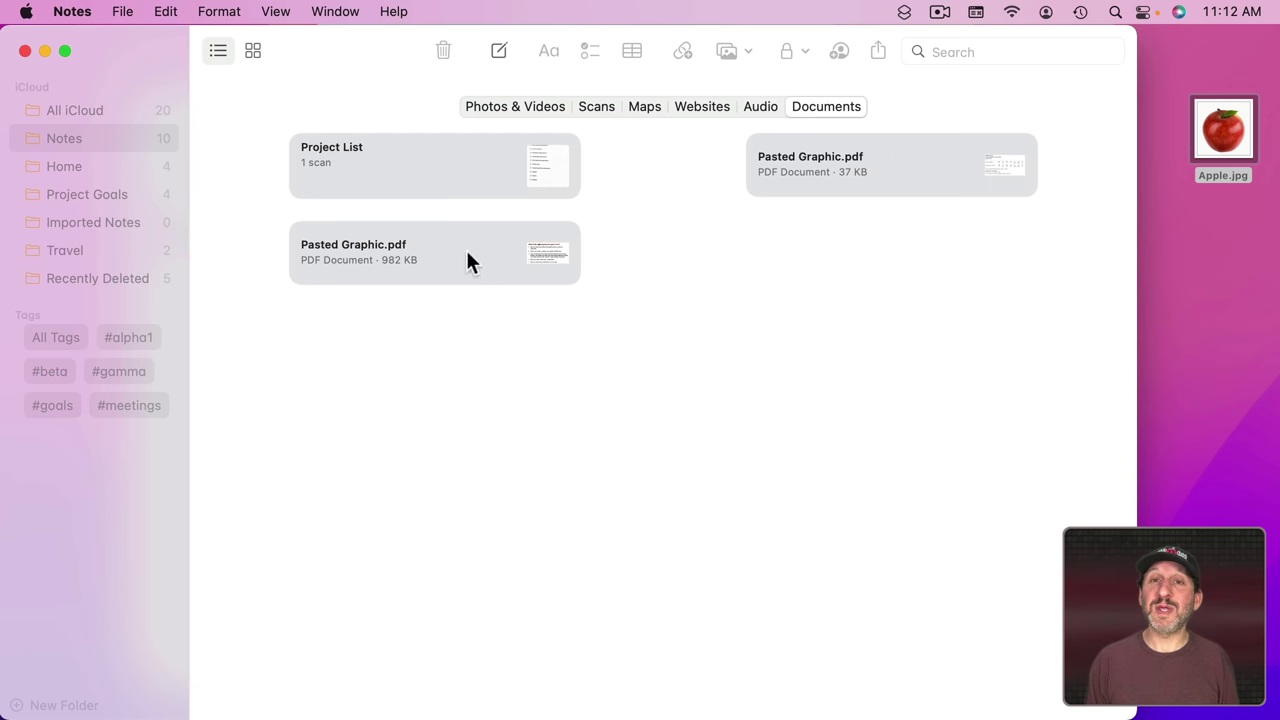
Step: Preview the 982 KB Pasted Graphic.pdf, then show it in its note
click(505, 255)
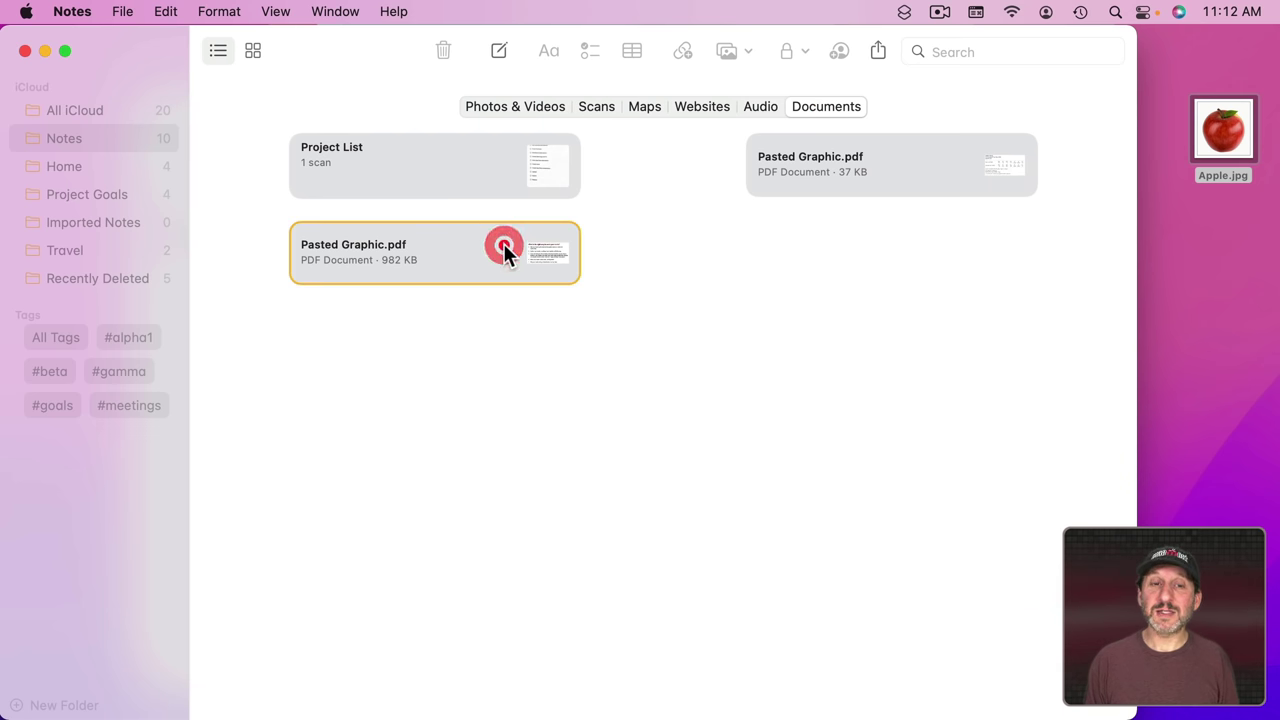
double_click(504, 246)
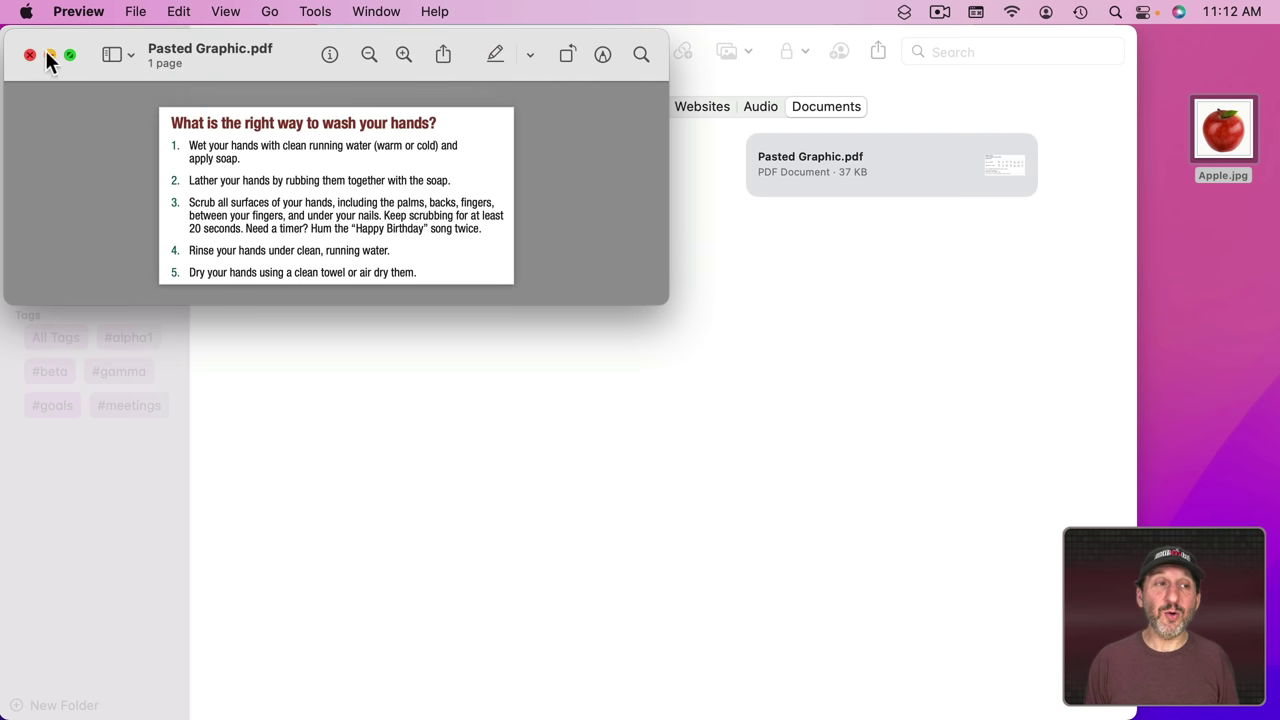
click(44, 55)
click(380, 296)
click(388, 273)
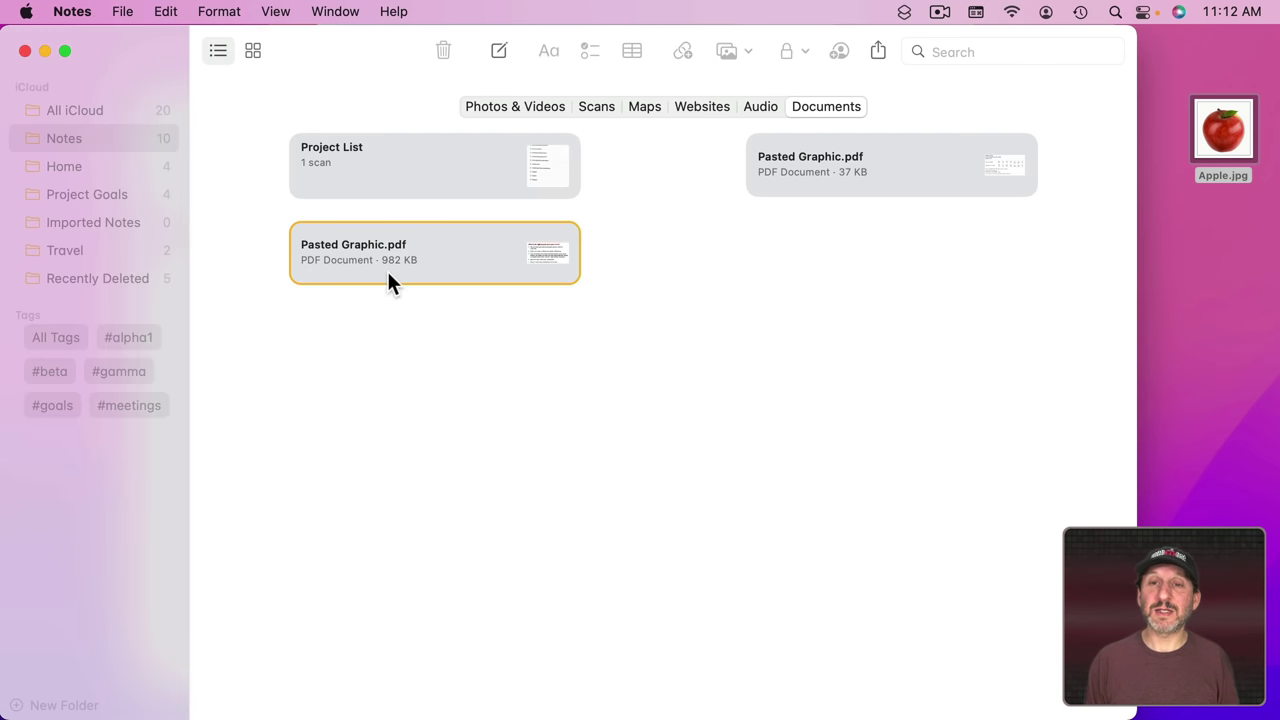
ctrl+click(387, 271)
click(426, 281)
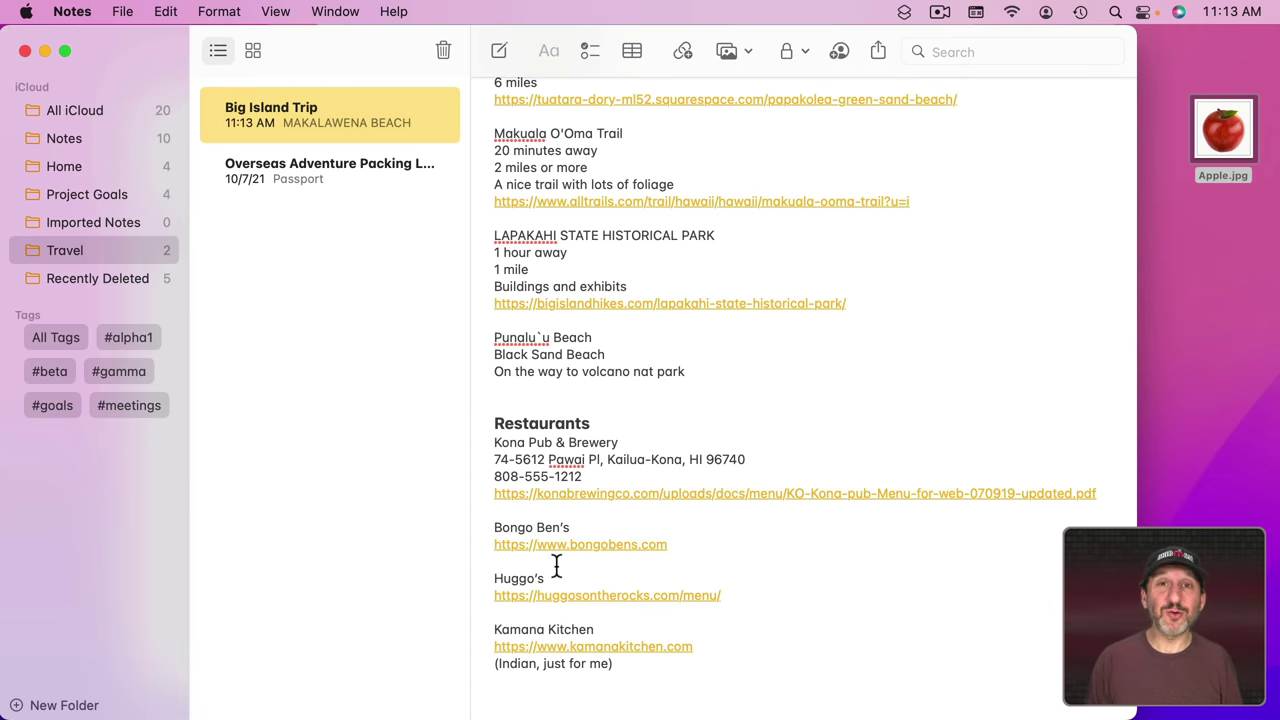
Step: Copy the map URL for the Kona Pub address in the Big Island Trip note
mouse_move(575, 474)
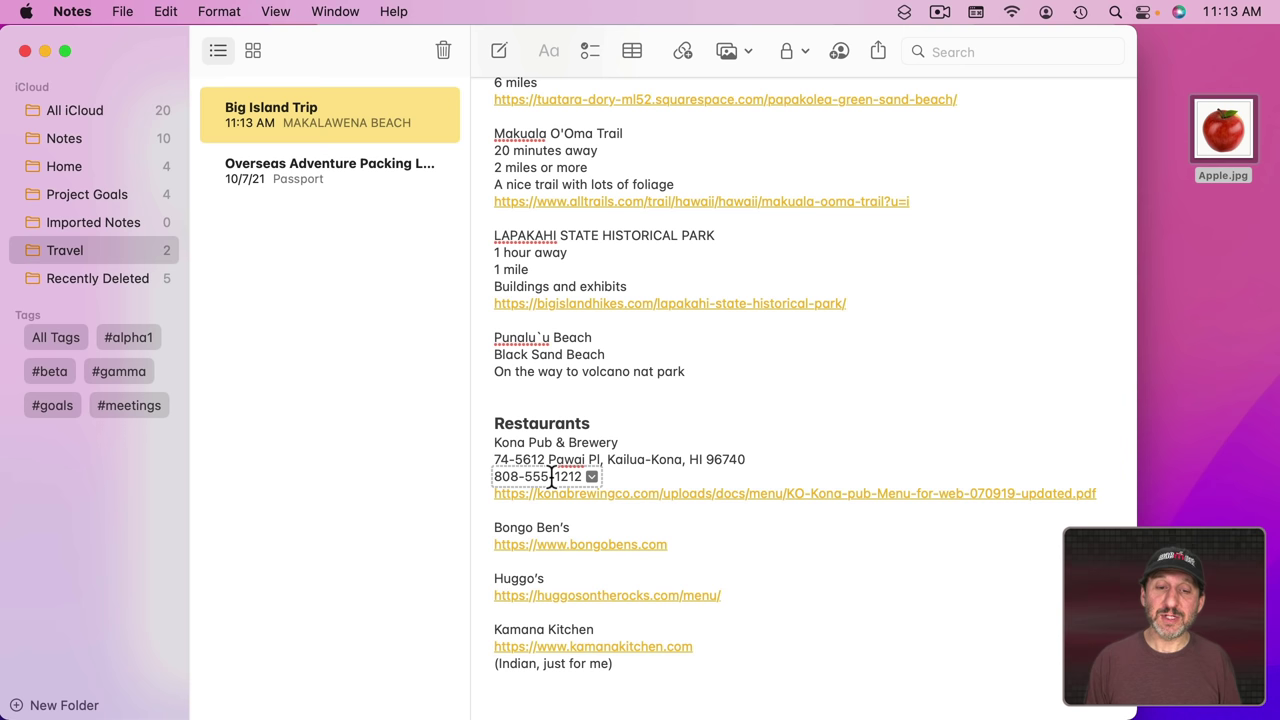
click(588, 478)
mouse_move(737, 458)
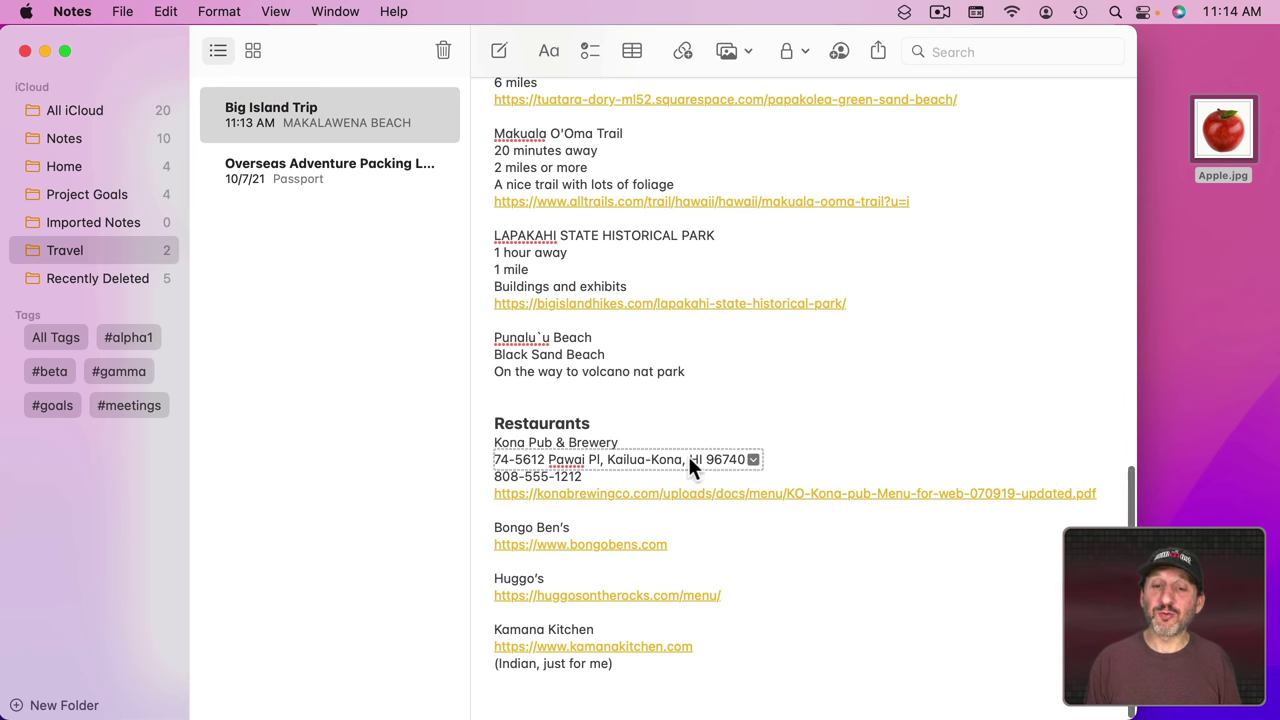
right_click(689, 459)
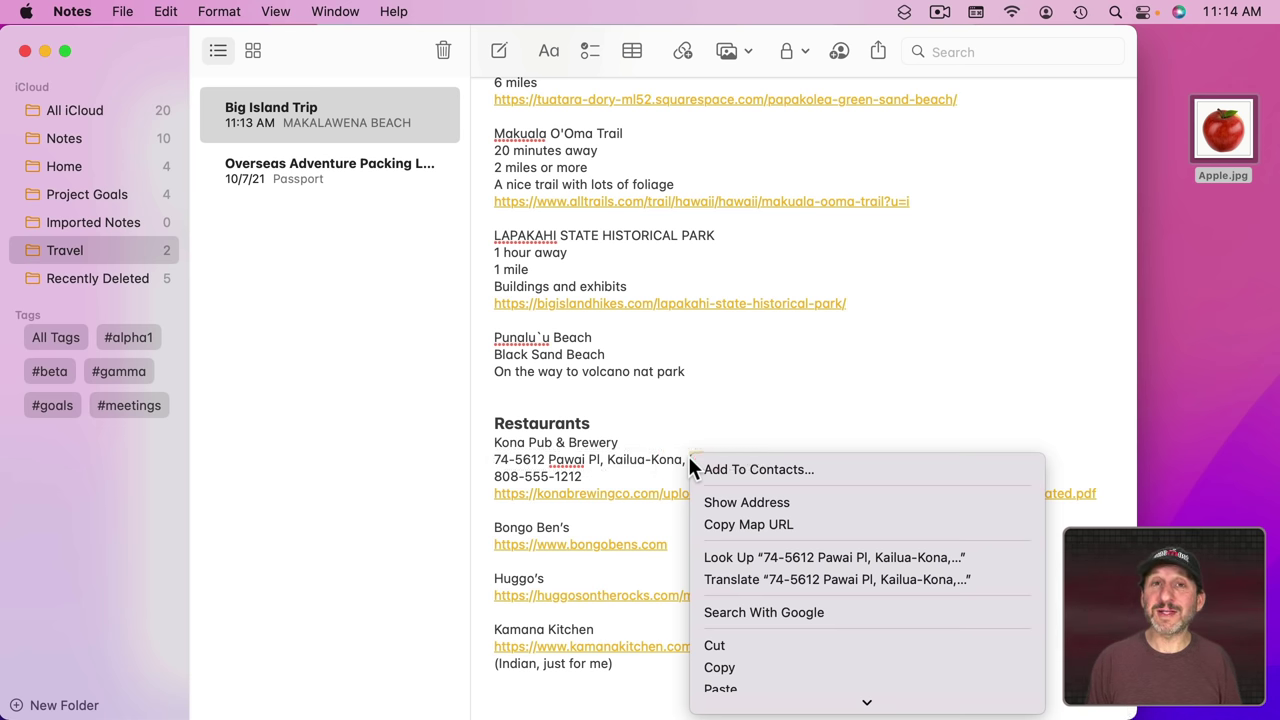
click(730, 525)
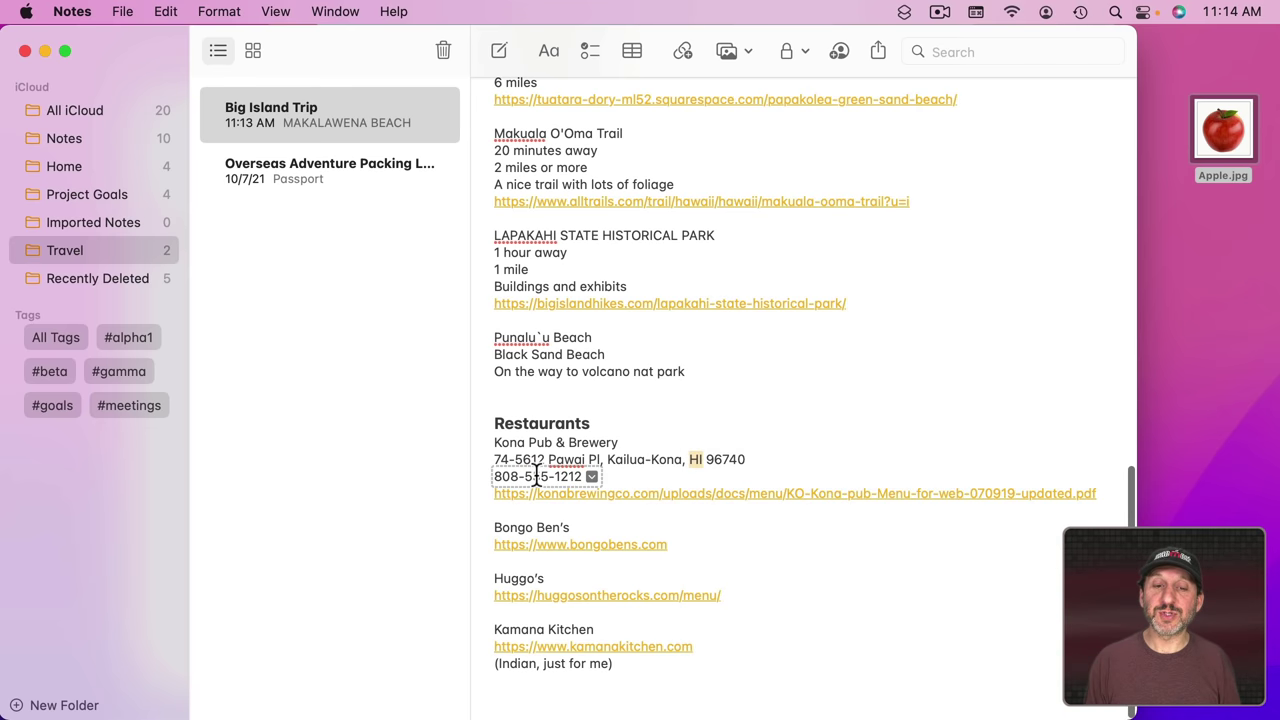
Step: Start a calendar event for March 1, 2022 from the detected date, then cancel it
right_click(537, 476)
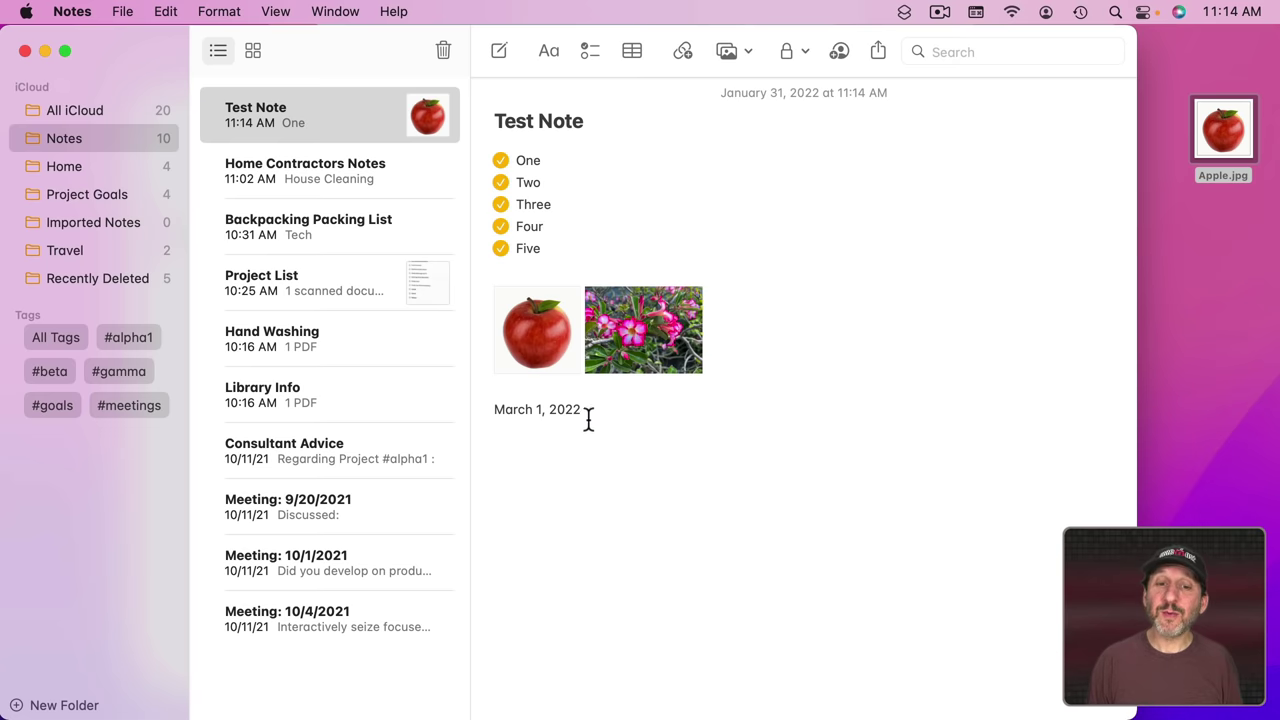
click(589, 409)
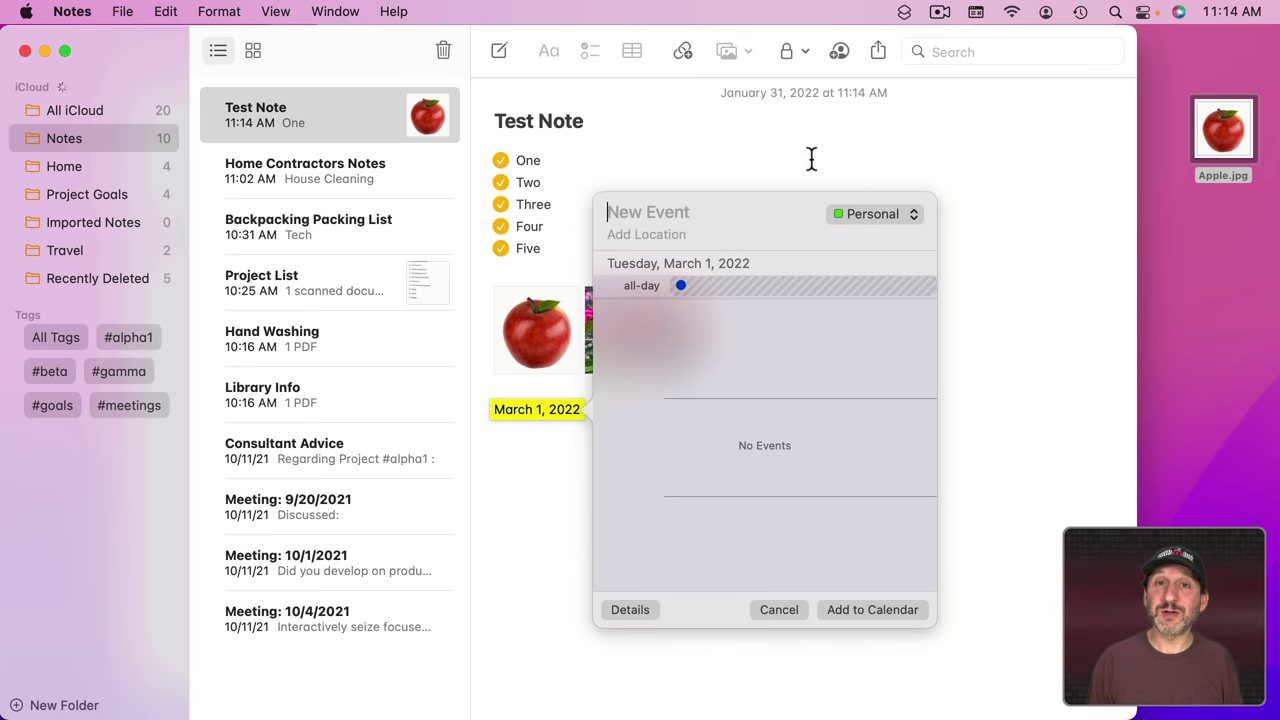
click(809, 157)
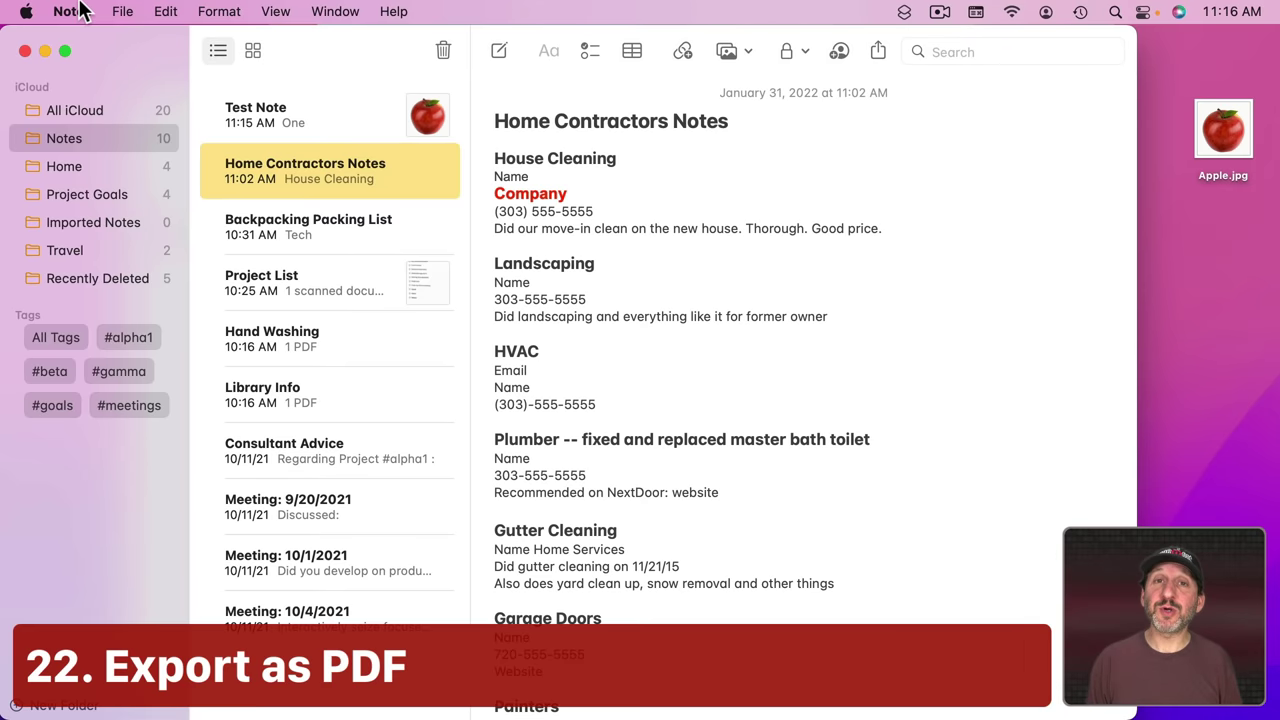
Step: Export Home Contractors Notes as a PDF on the desktop and open it in Preview
click(120, 11)
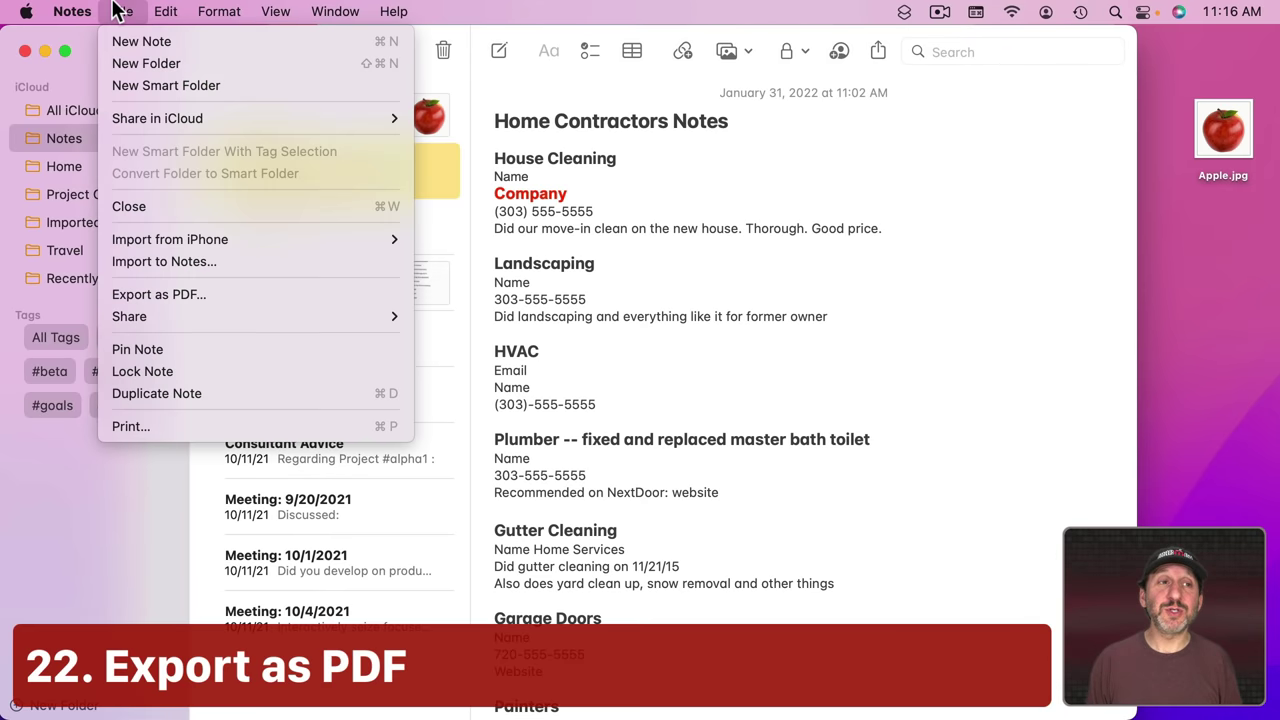
click(161, 297)
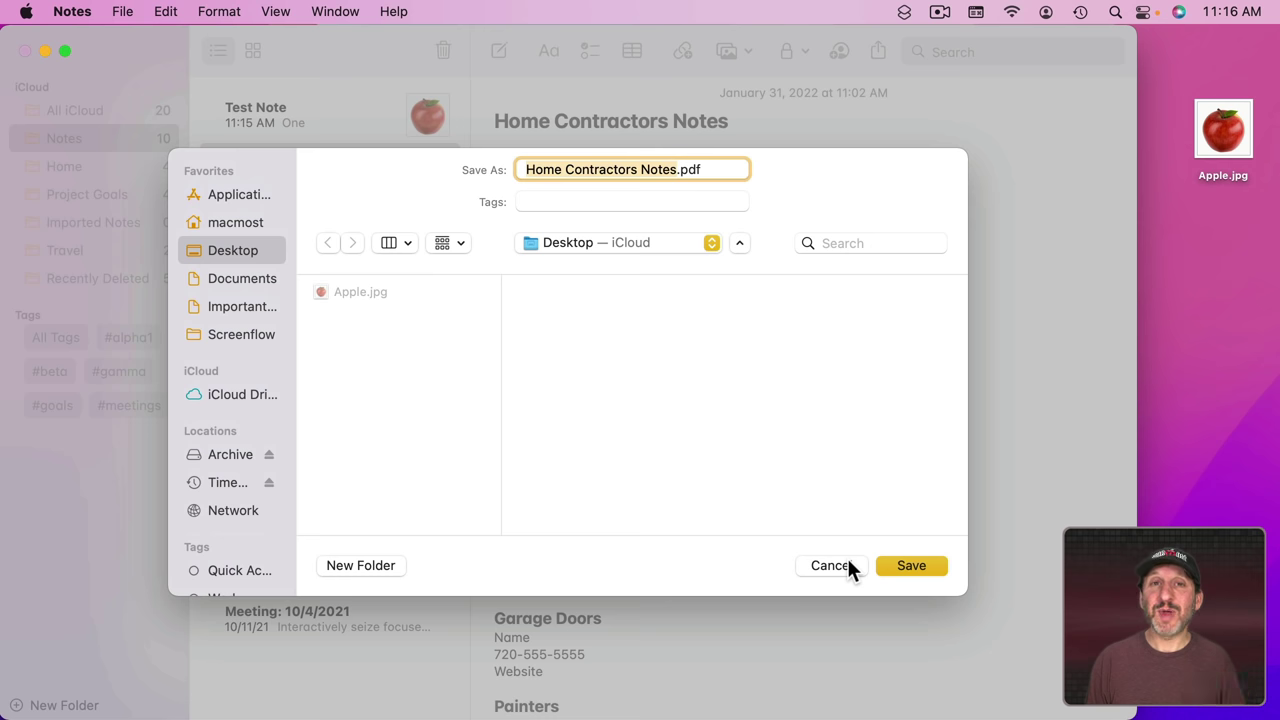
click(909, 565)
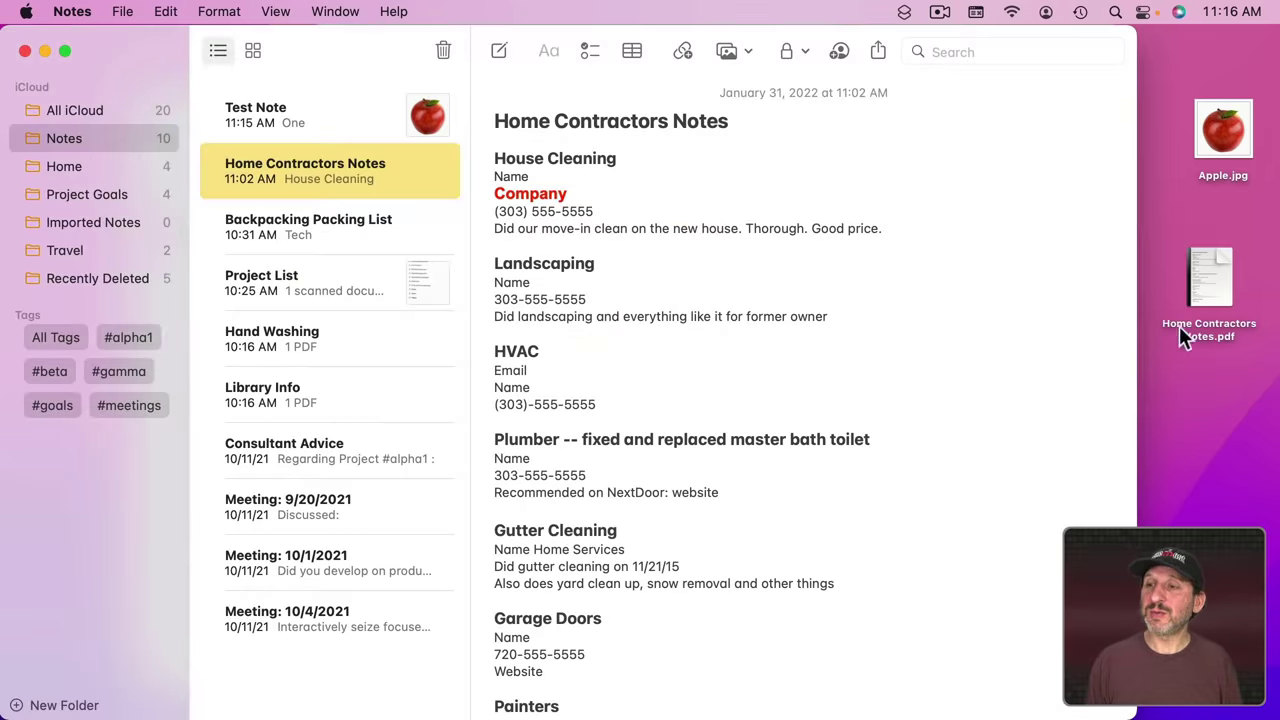
double_click(1210, 272)
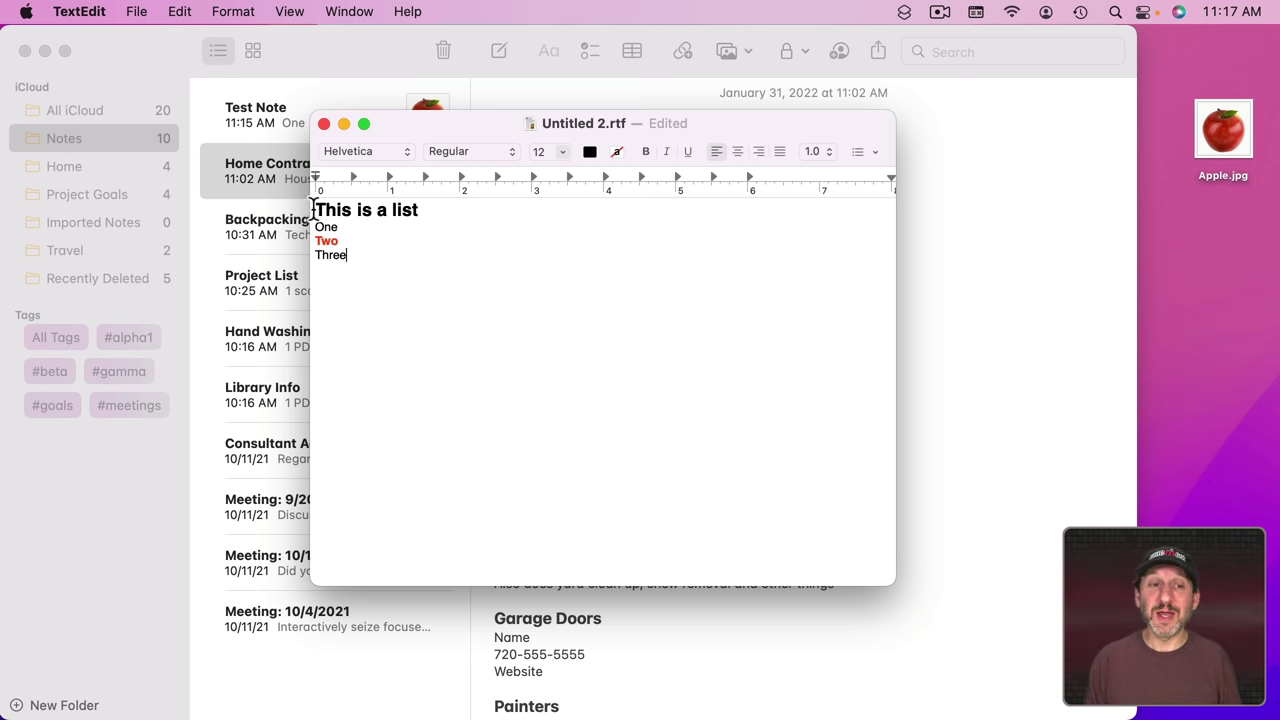
Step: Select the list document's text and save it as test.rtf on the Desktop
drag(313, 208, 380, 277)
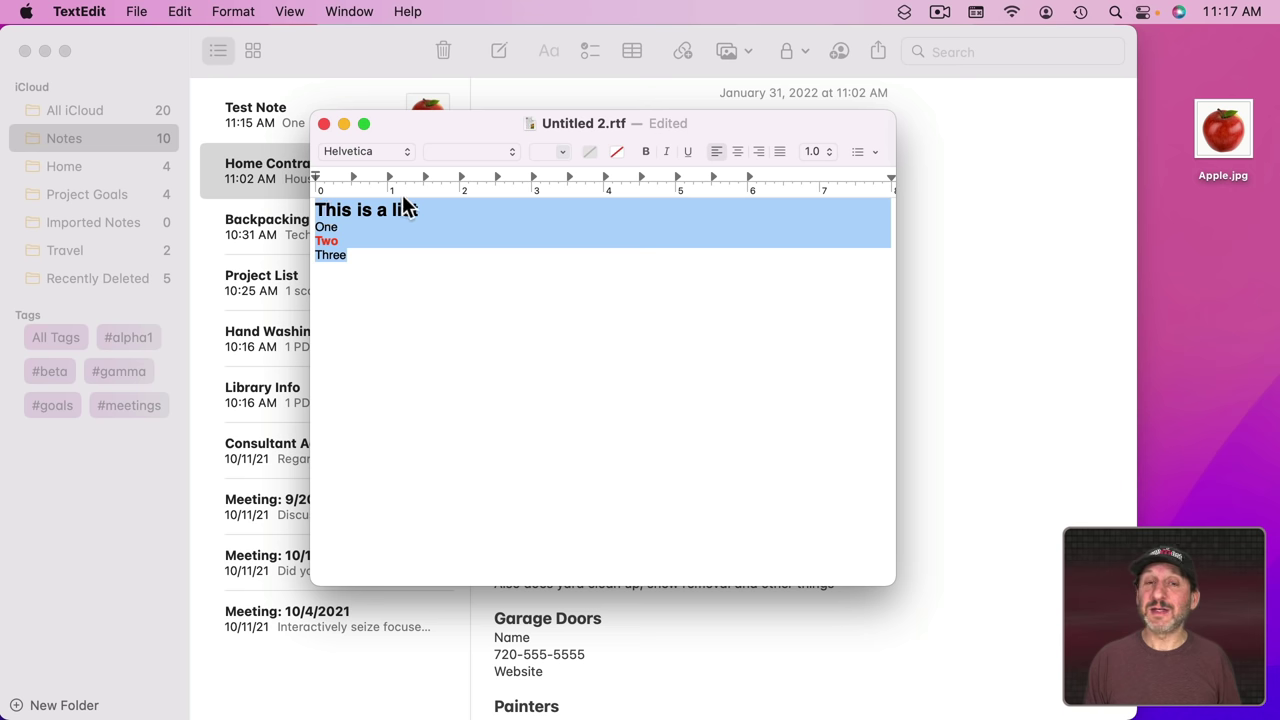
click(132, 11)
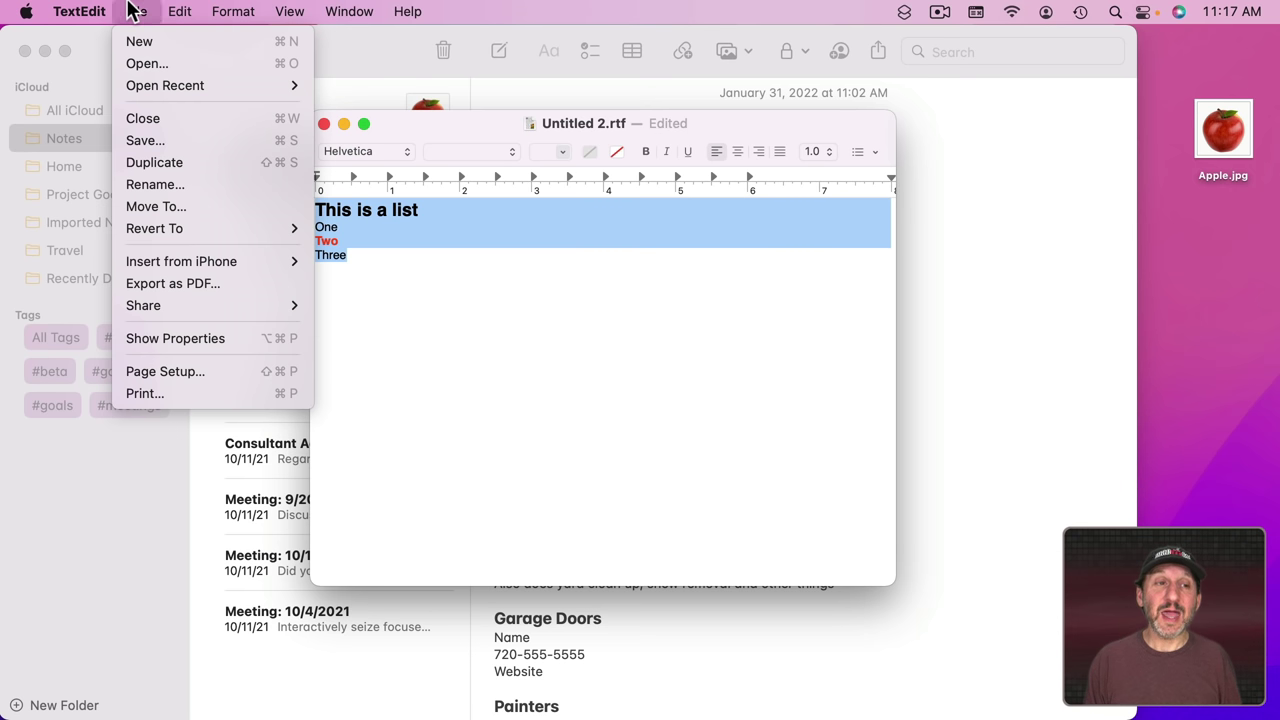
click(184, 139)
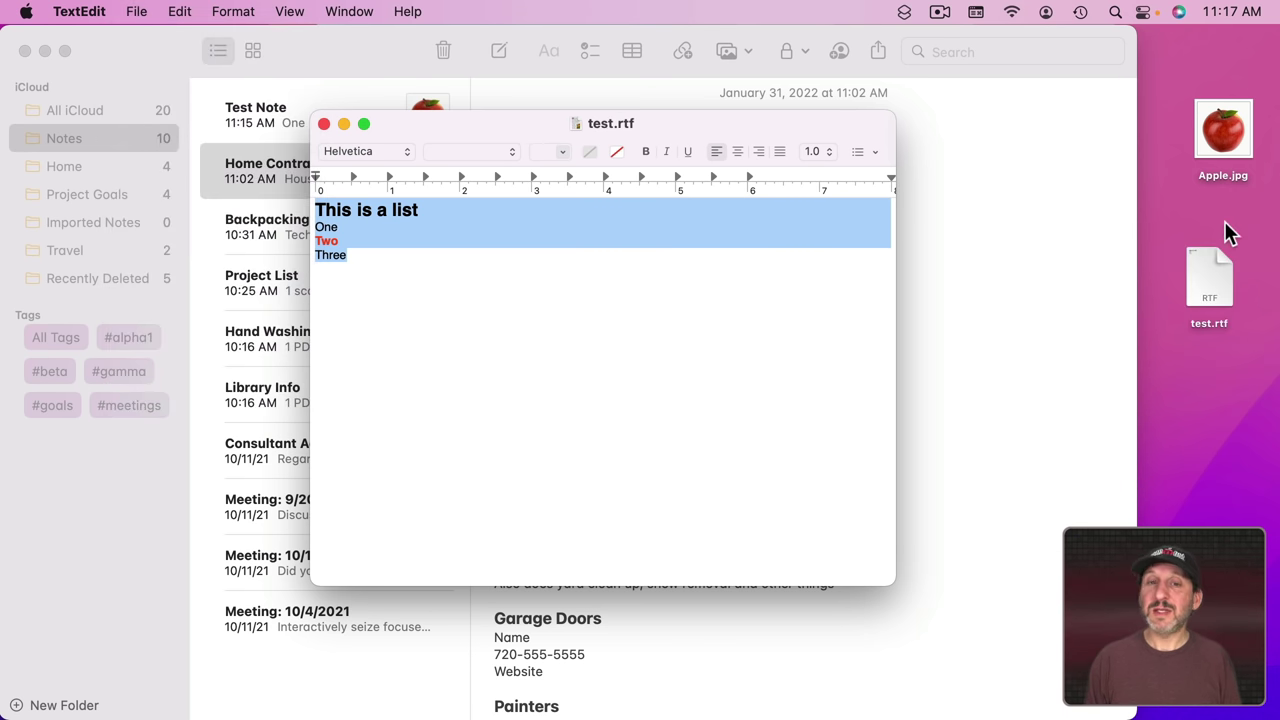
Step: Import test.rtf from the Desktop into Notes and open the new This is a list note
click(1017, 214)
click(1220, 302)
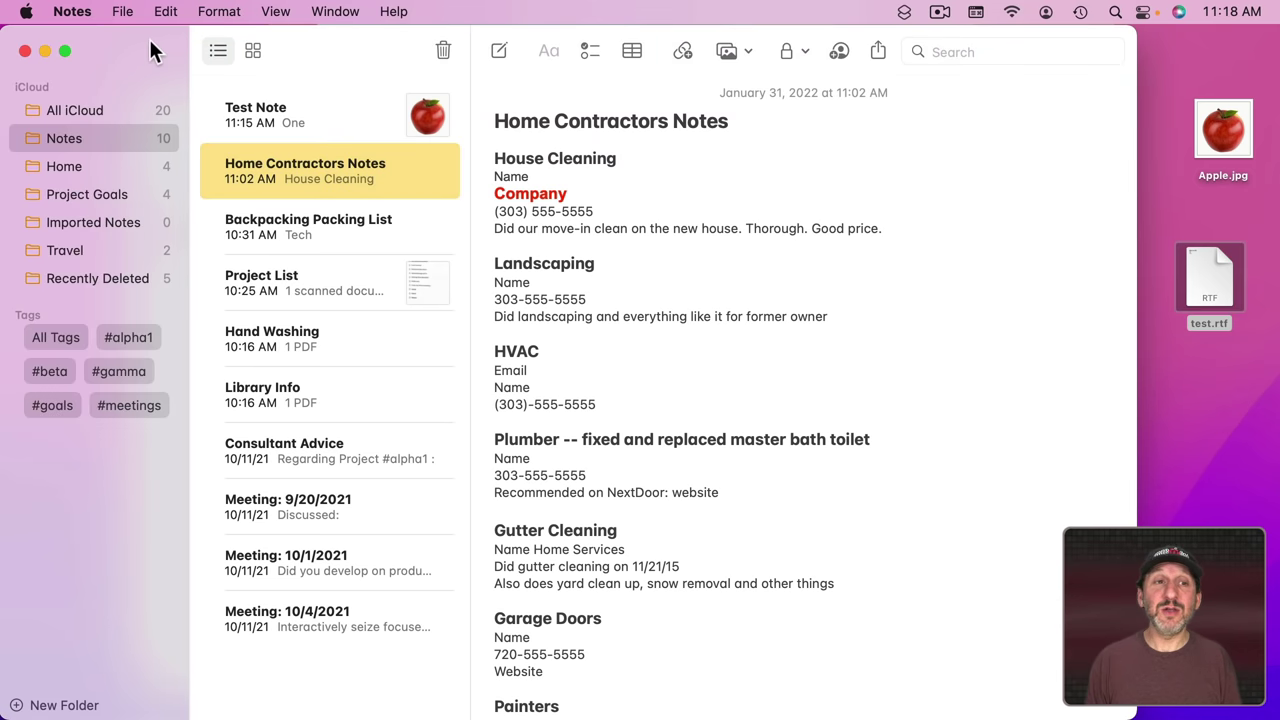
click(118, 11)
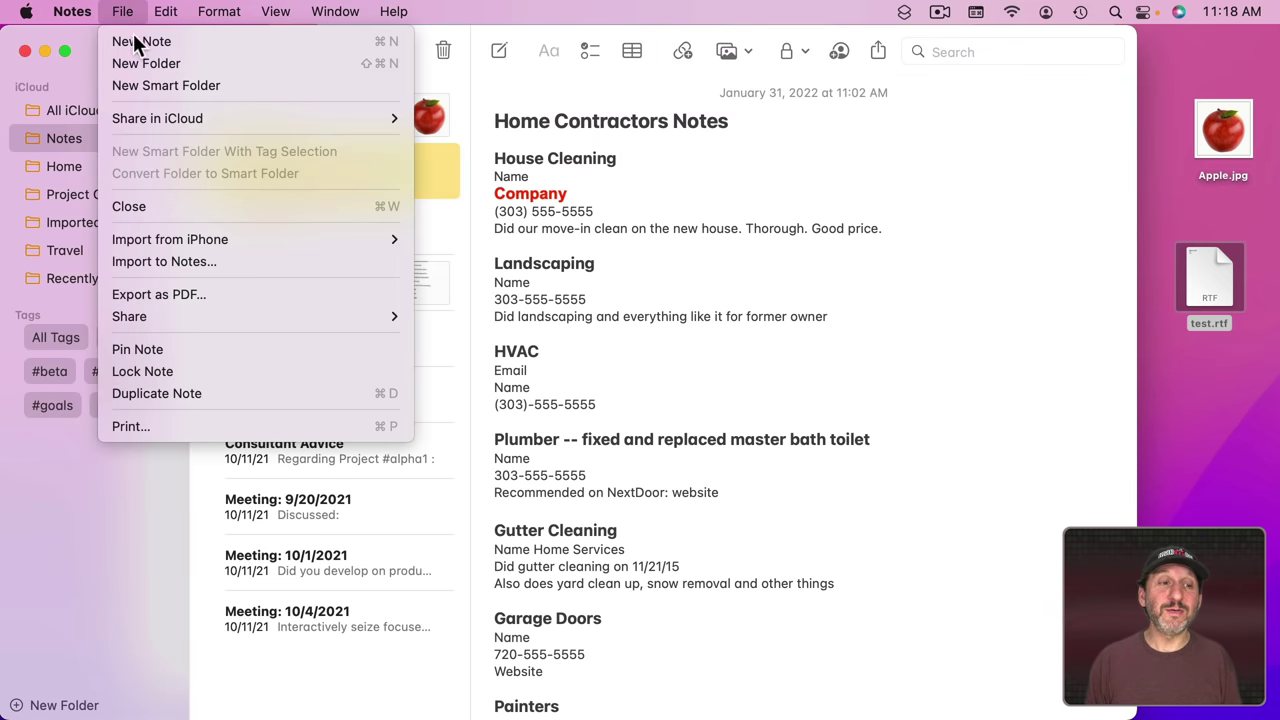
click(165, 258)
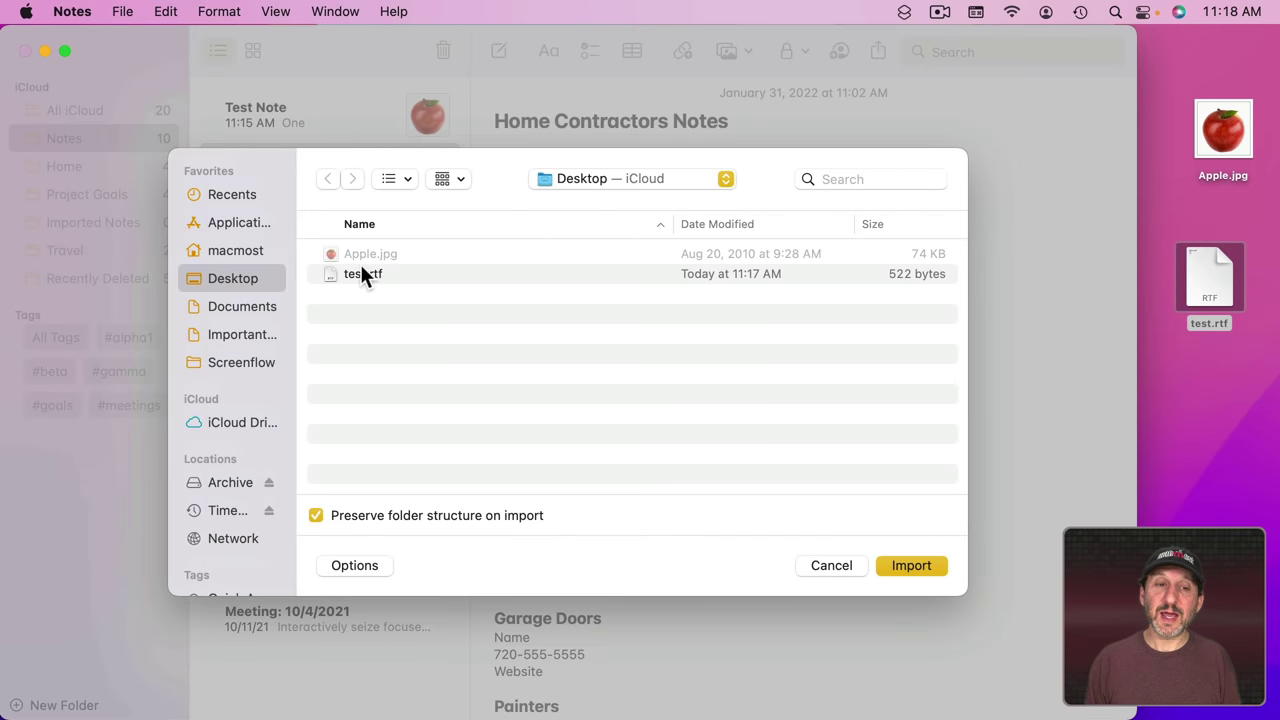
click(363, 274)
click(910, 565)
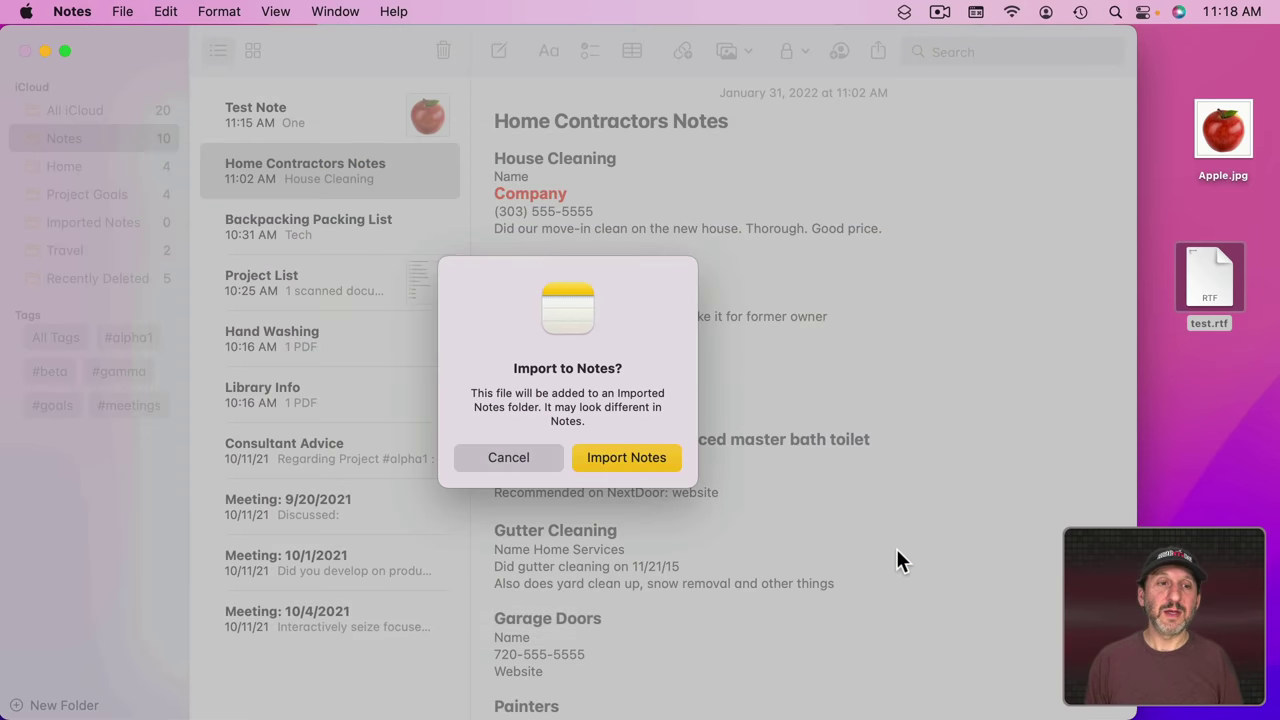
click(622, 456)
click(289, 119)
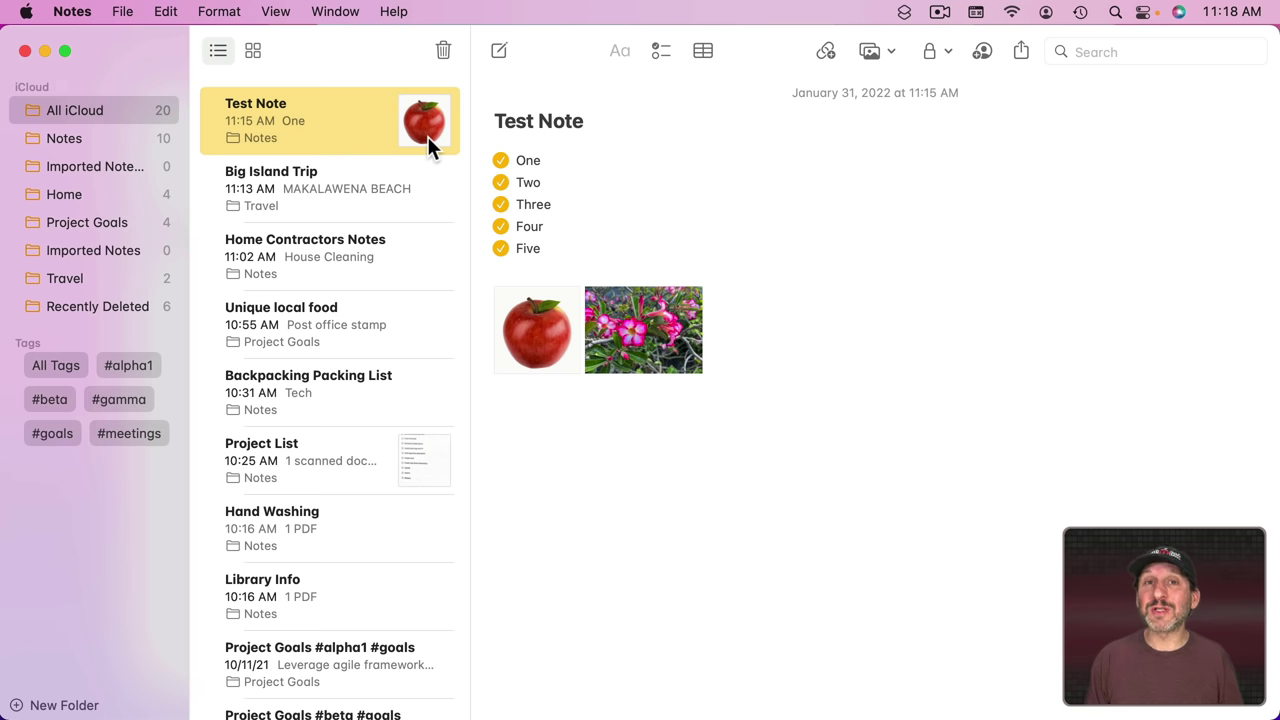
Step: Lock Test Note, quit and reopen Notes, then unlock it with the notes password
click(937, 50)
click(953, 114)
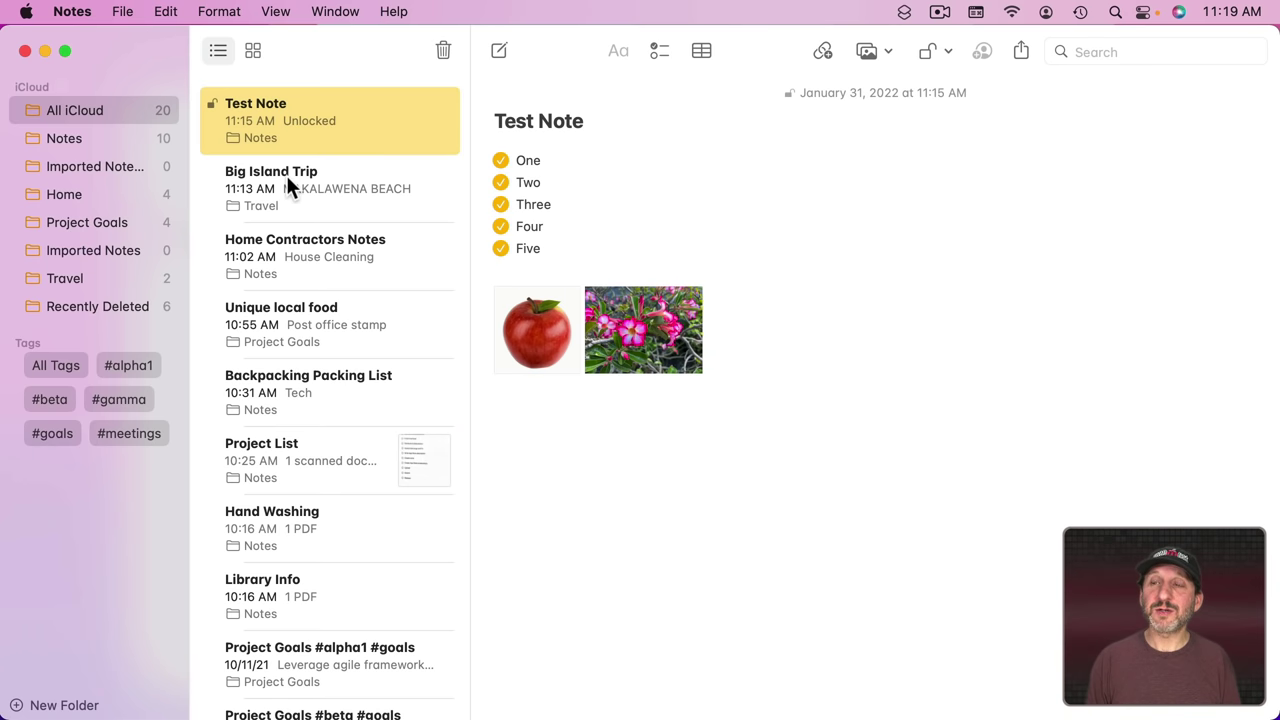
key(super+q)
click(570, 696)
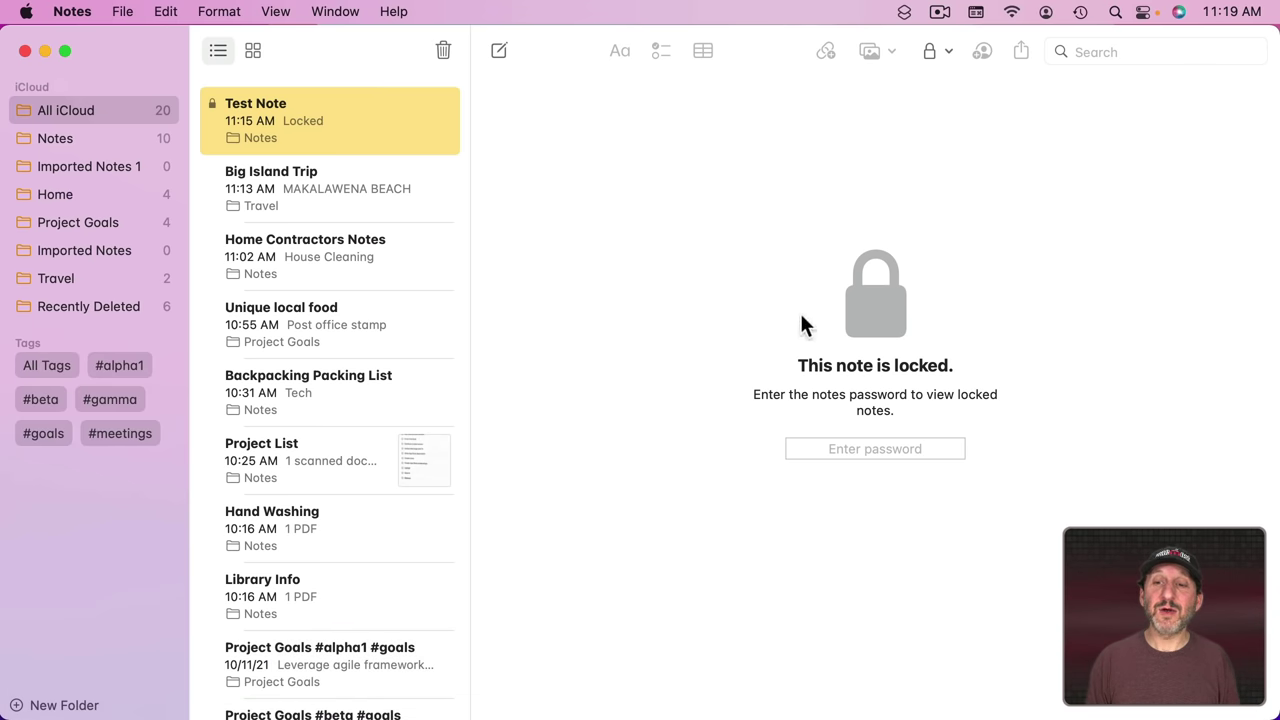
click(852, 450)
text(password)
key(Return)
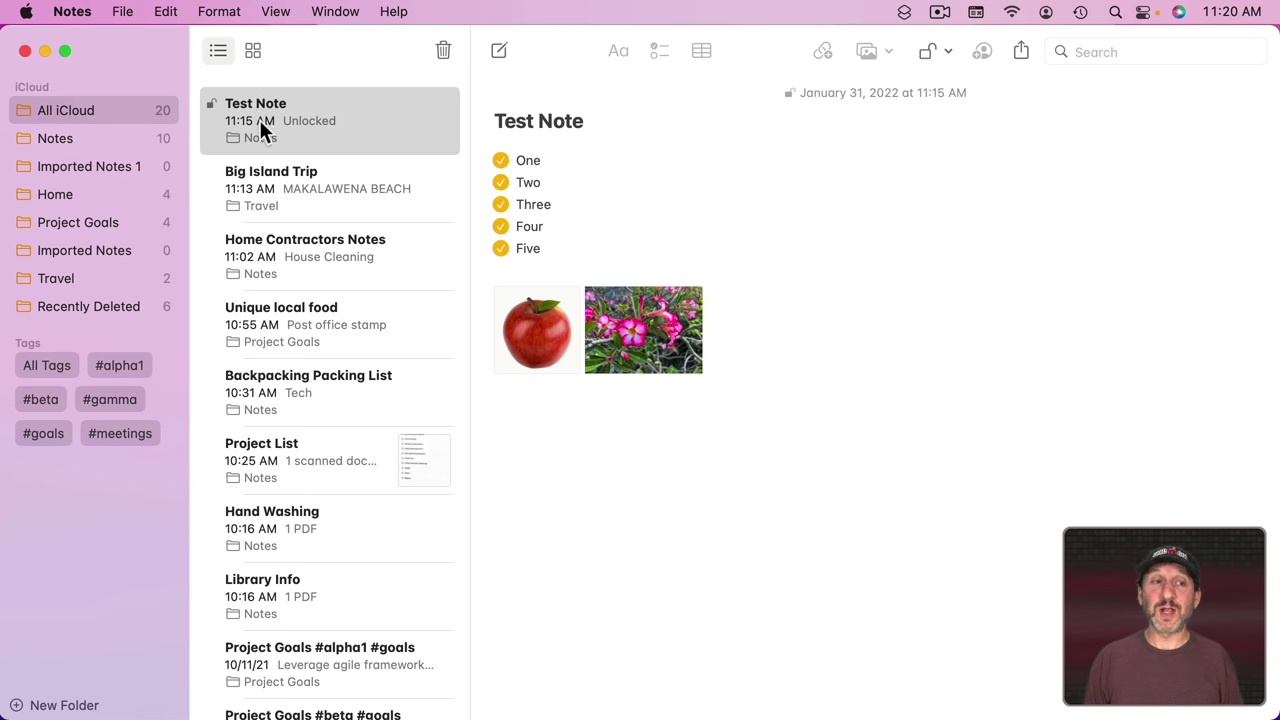
Step: Close all locked notes, remove Test Note's lock with the password, then show Home Contractors Notes
click(926, 51)
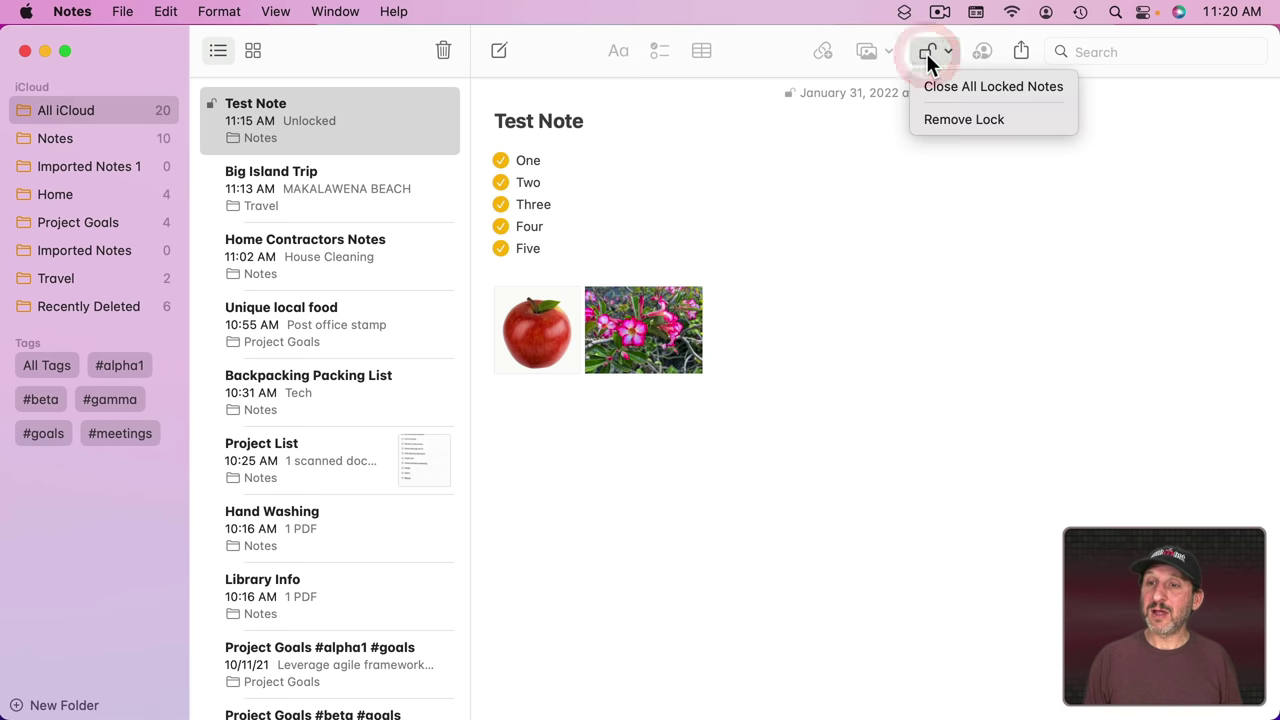
click(957, 86)
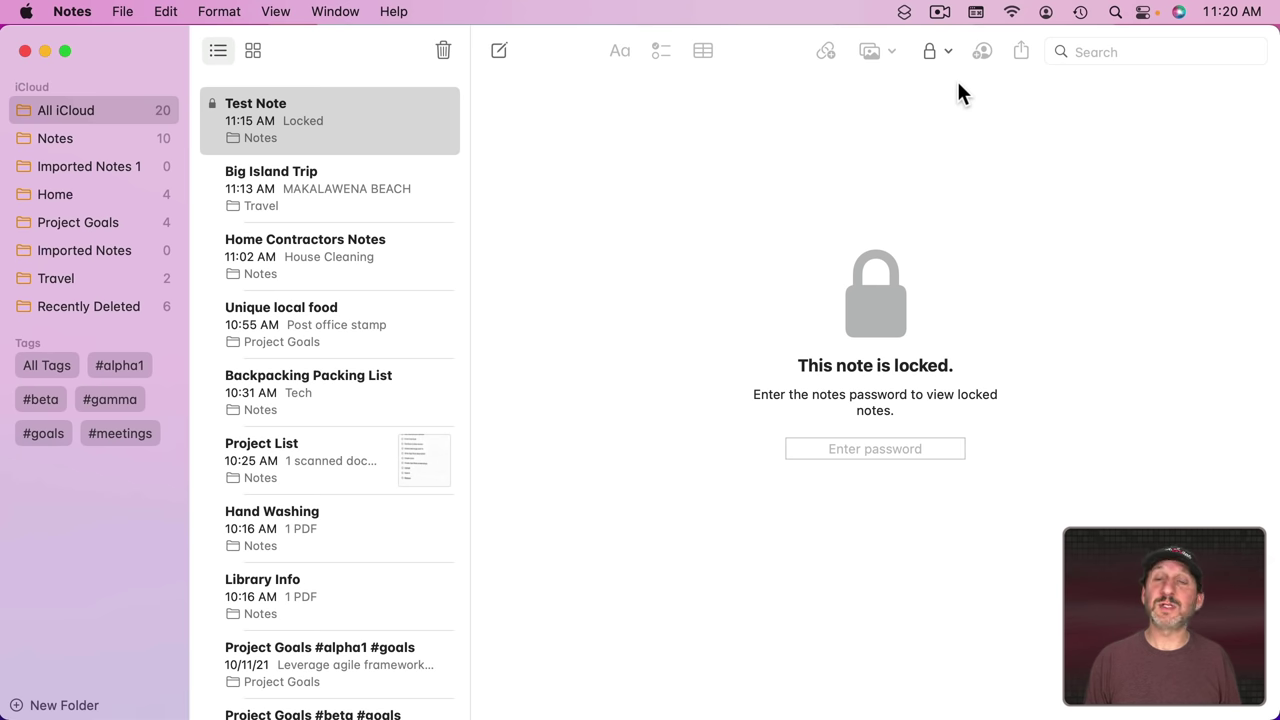
click(926, 52)
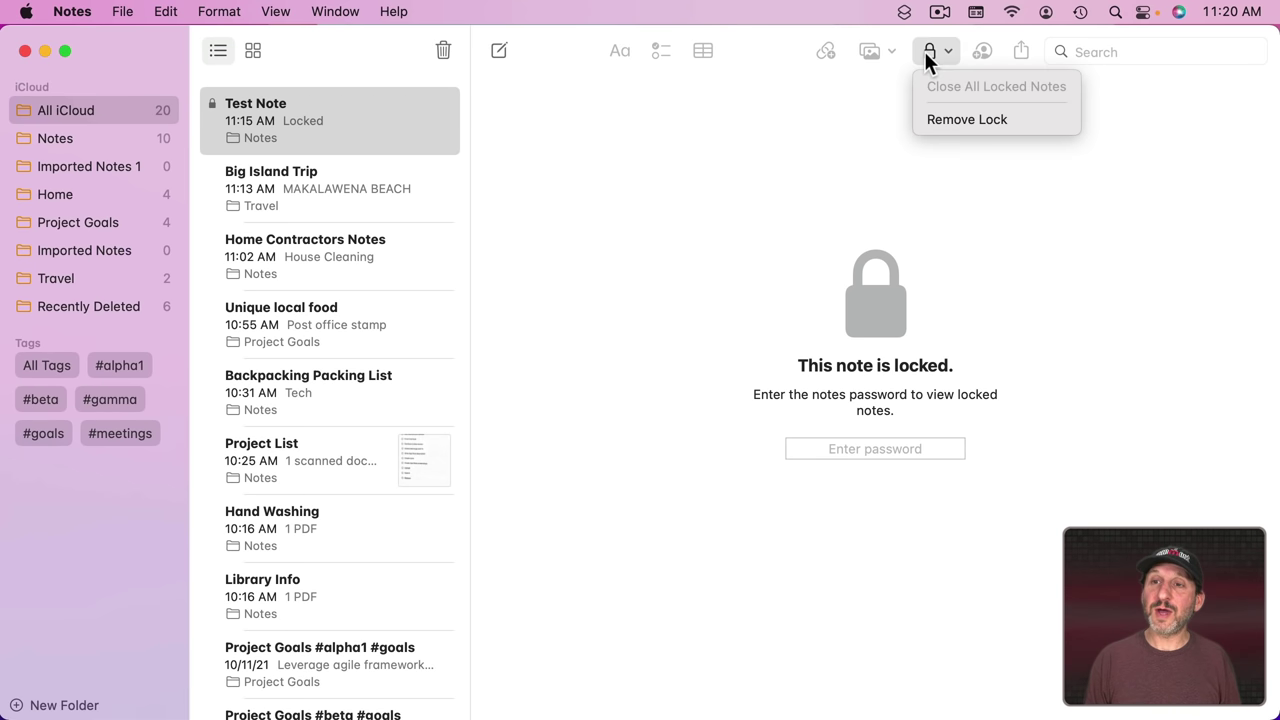
click(942, 117)
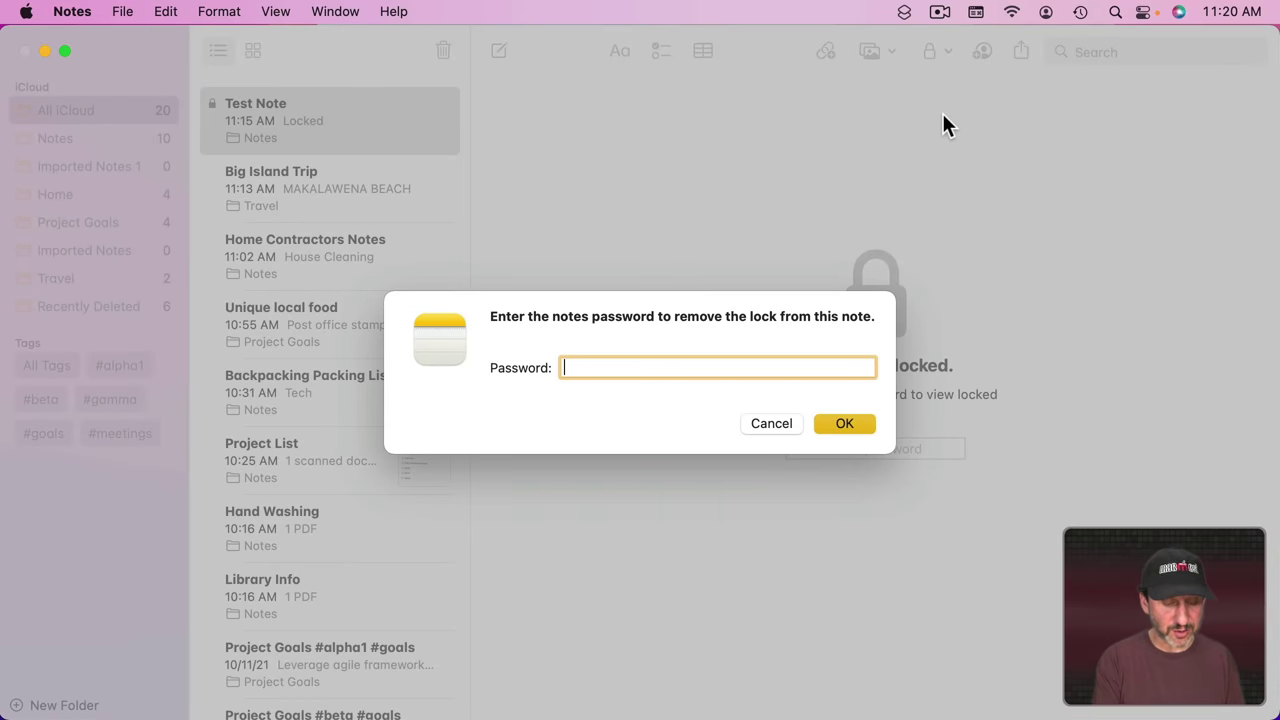
text(p)
key(Return)
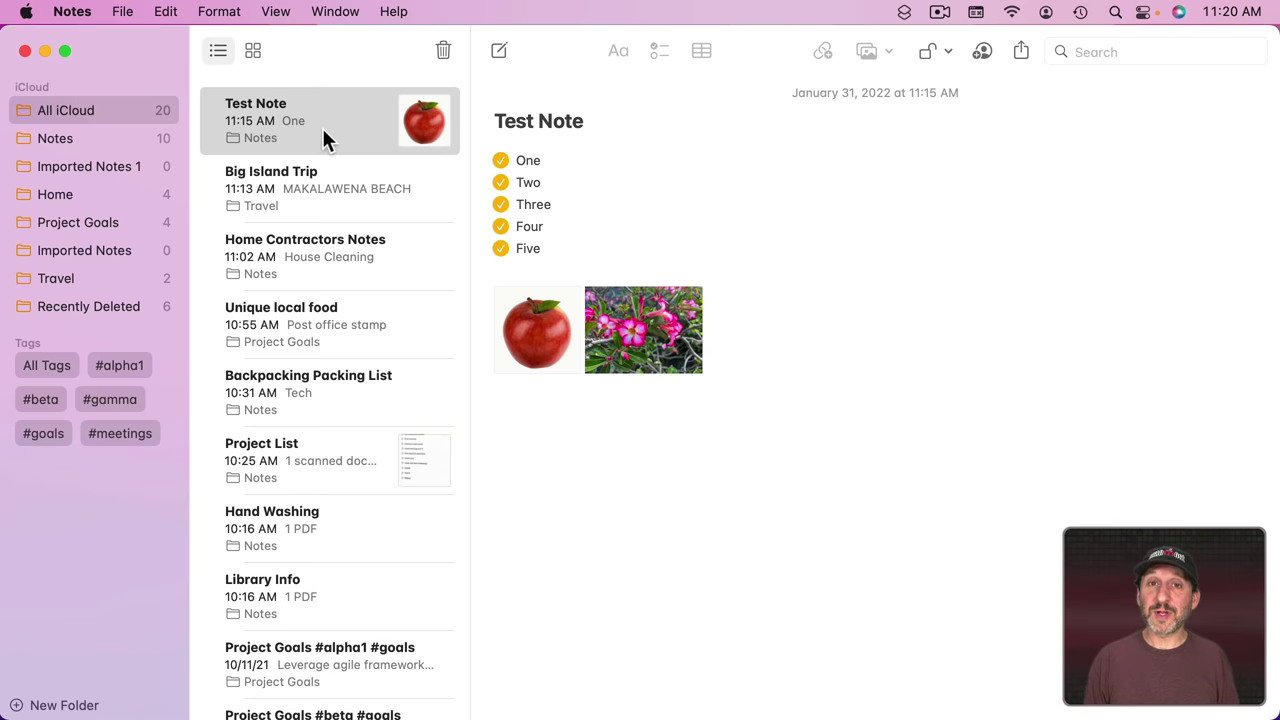
click(331, 258)
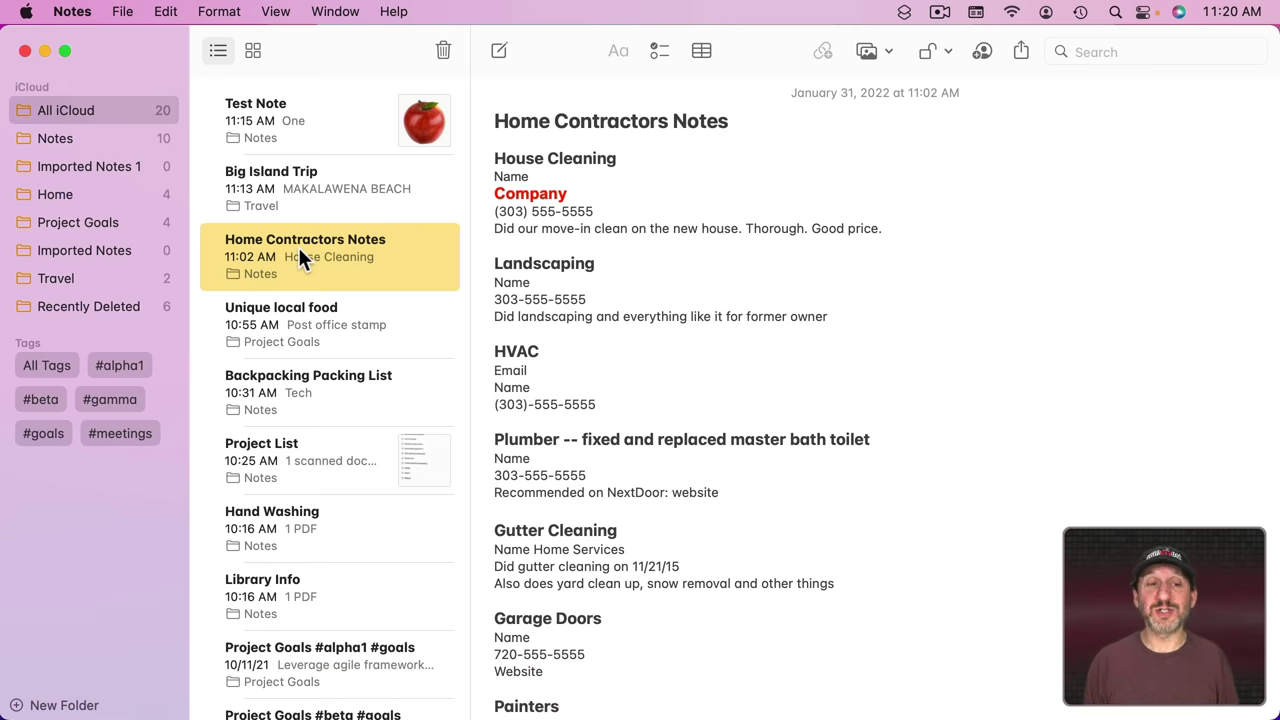
Step: Float Home Contractors Notes in its own window, reposition it, then switch to Safari
double_click(298, 247)
drag(306, 50, 266, 56)
click(202, 76)
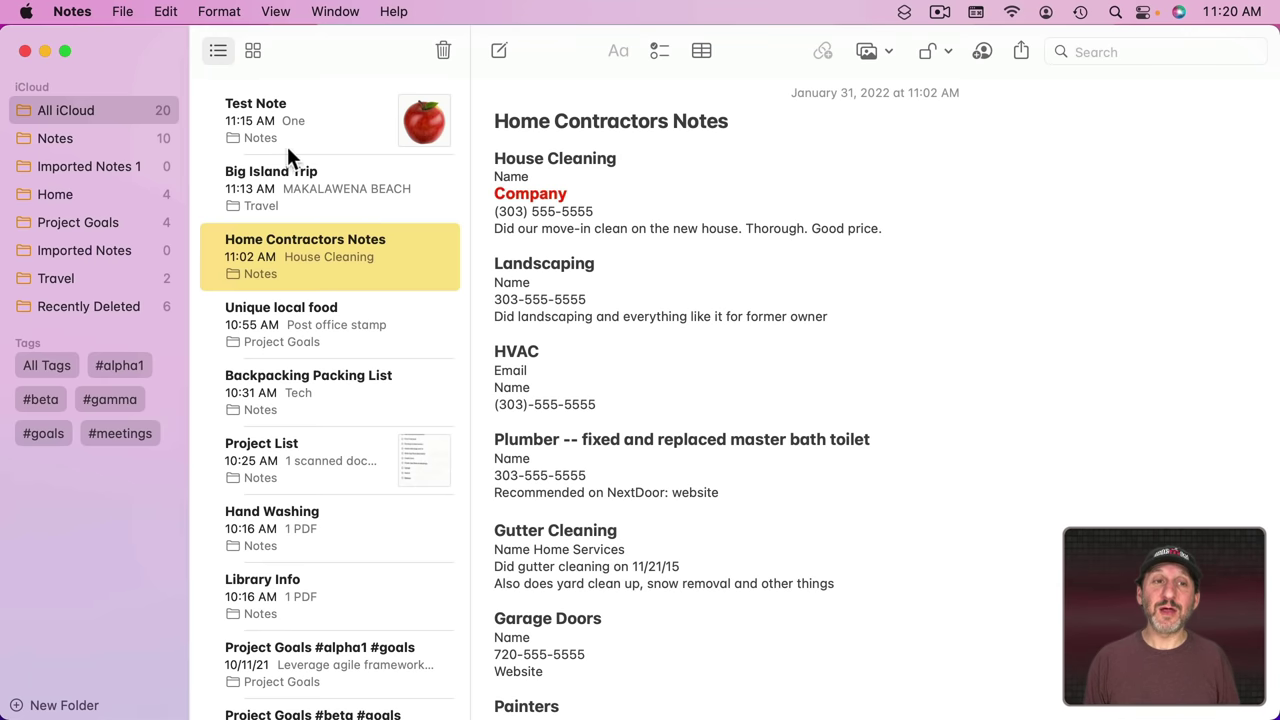
click(335, 11)
click(375, 185)
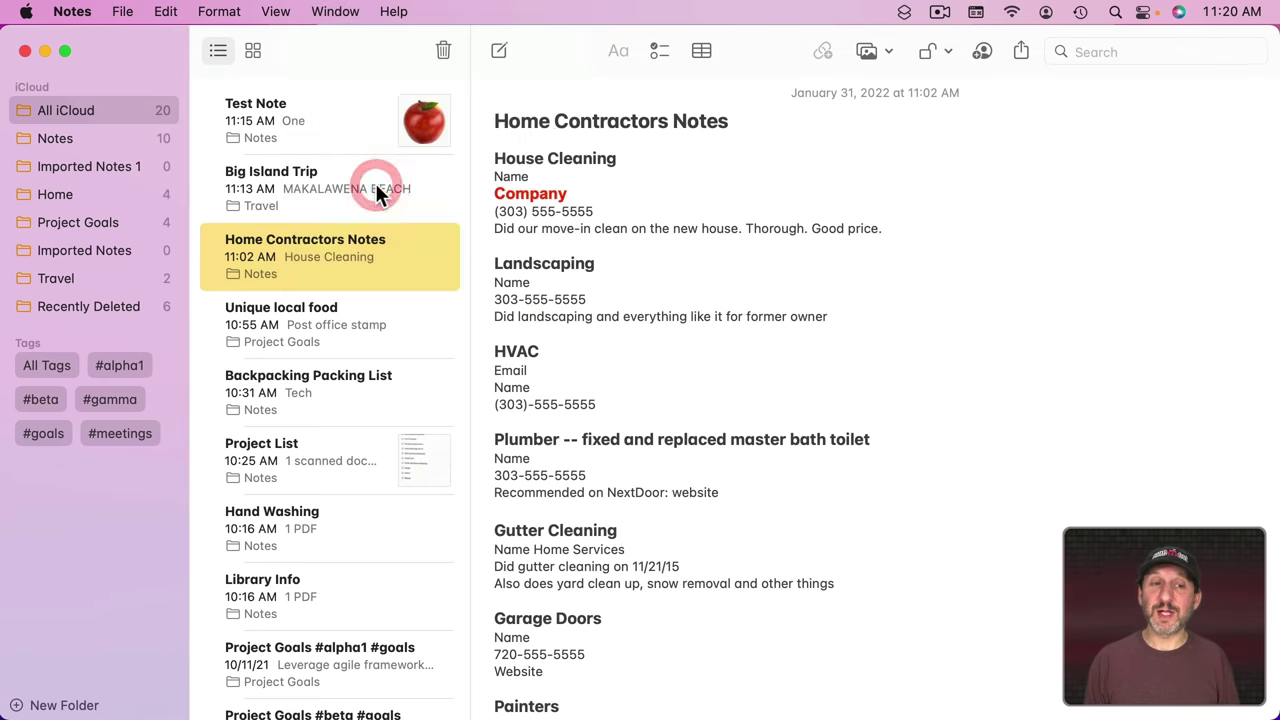
drag(262, 69, 307, 89)
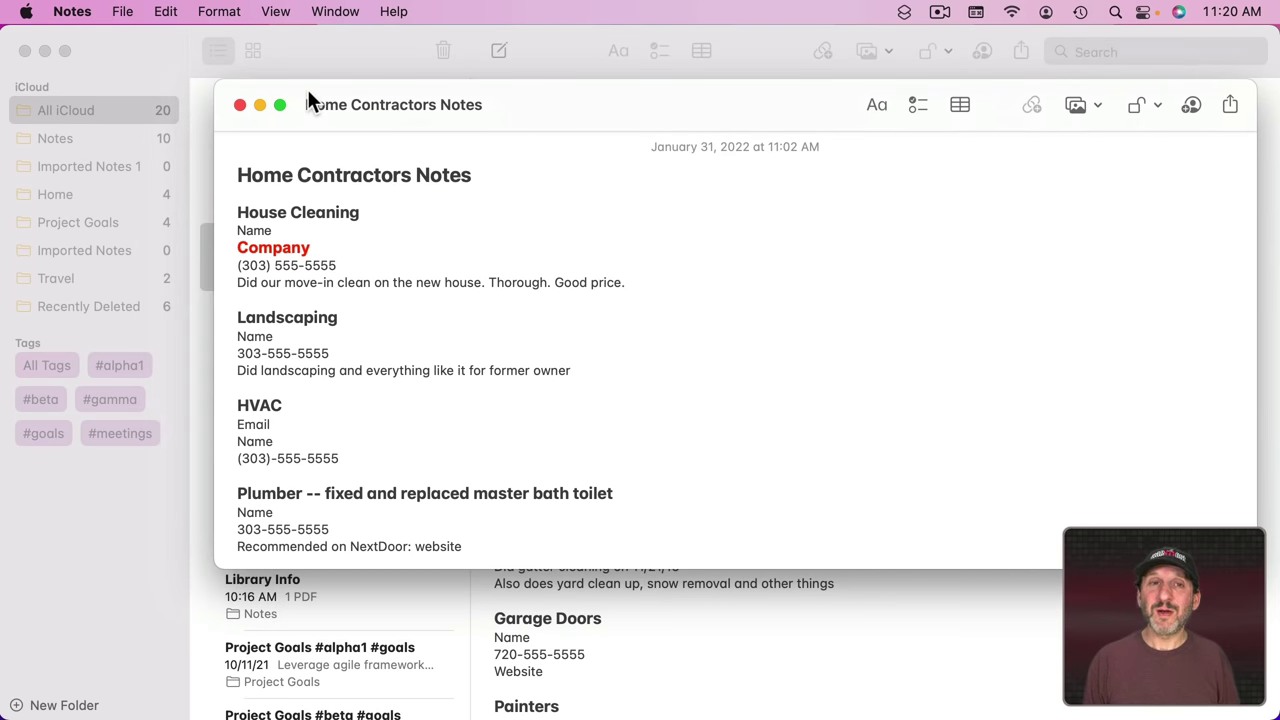
mouse_move(300, 712)
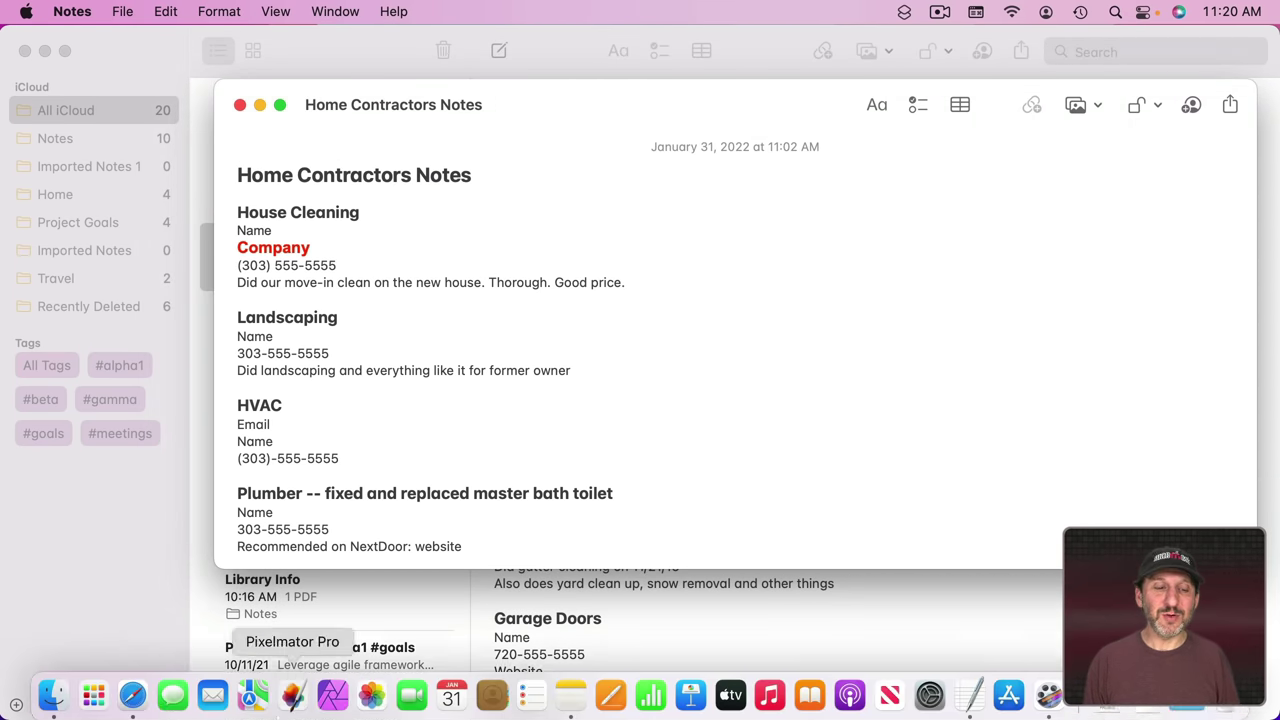
click(130, 688)
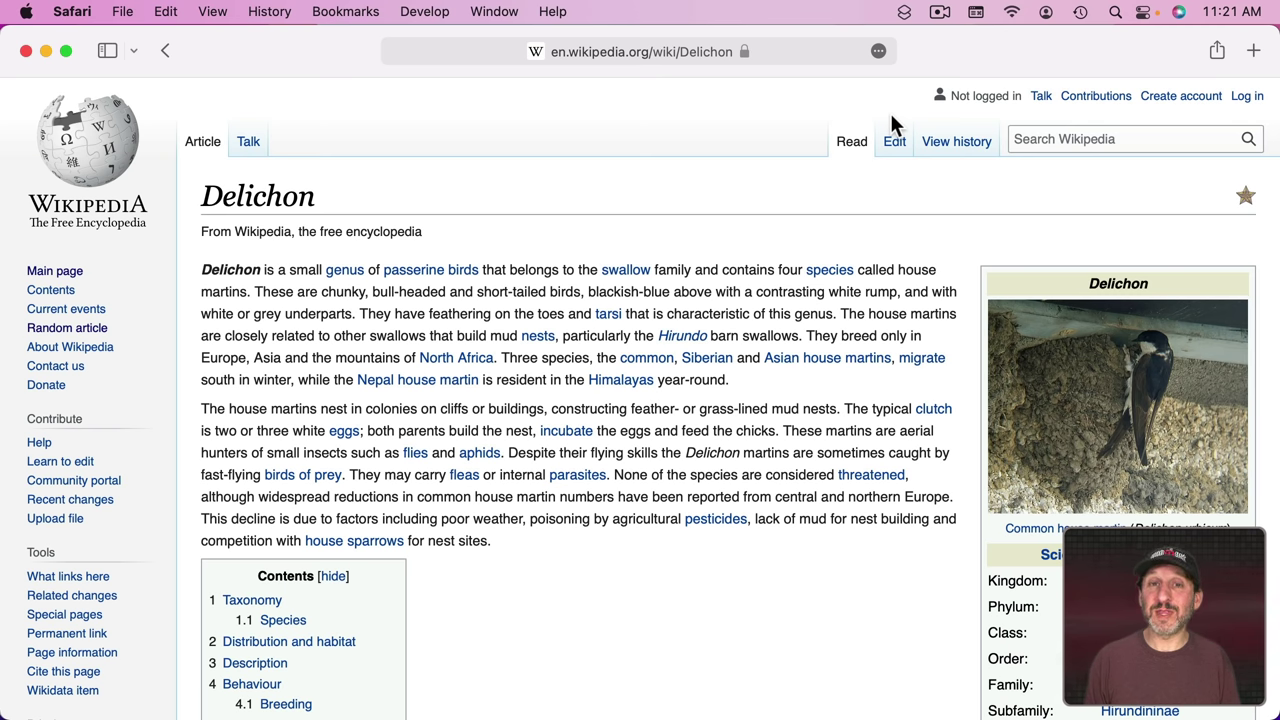
Step: Back in Notes, set the Home Contractors Notes window to Float on Top
key(super+Tab)
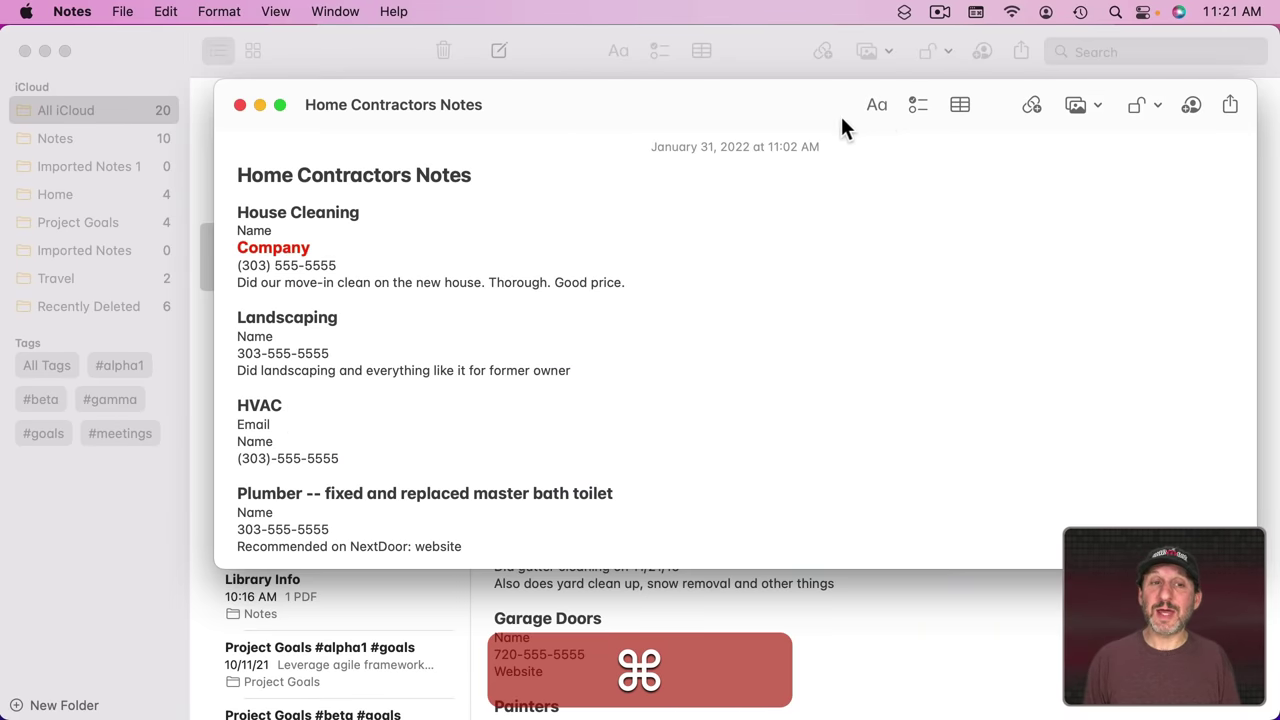
drag(559, 102, 448, 128)
click(335, 11)
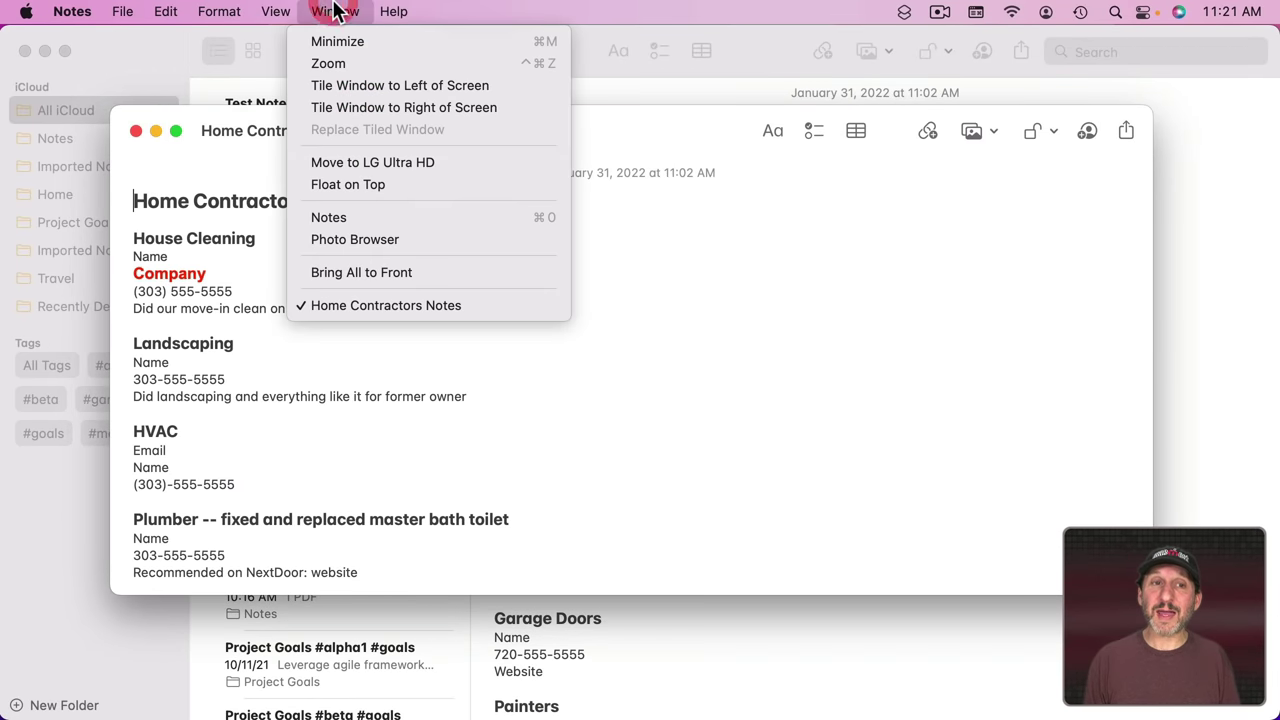
click(382, 186)
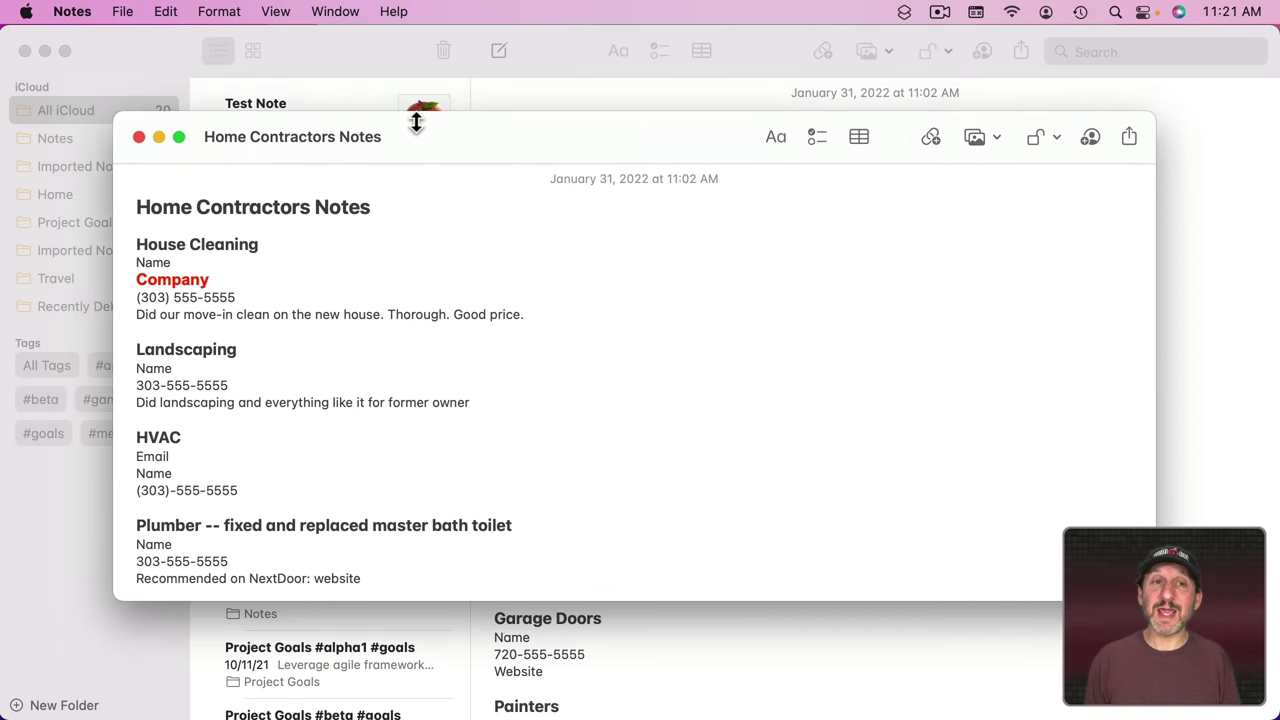
Step: Over Safari, narrow the floating note window and place it at the upper right
key(super+Tab)
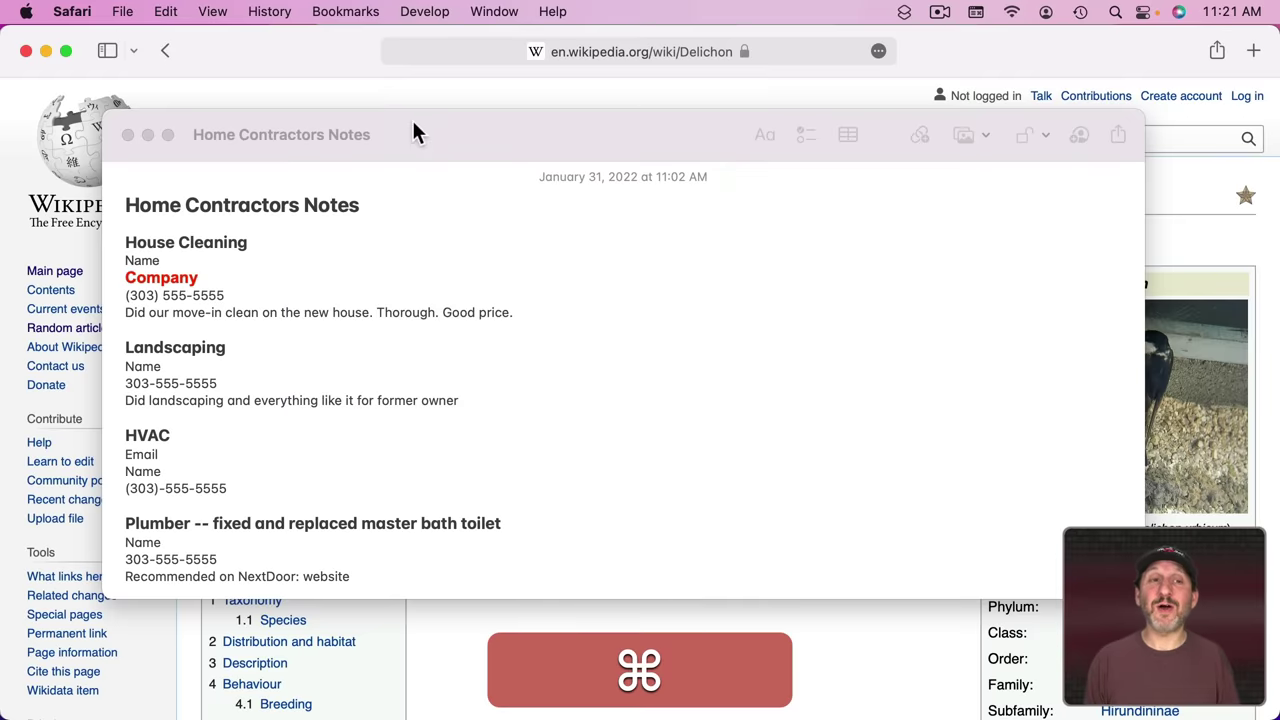
drag(414, 133, 423, 68)
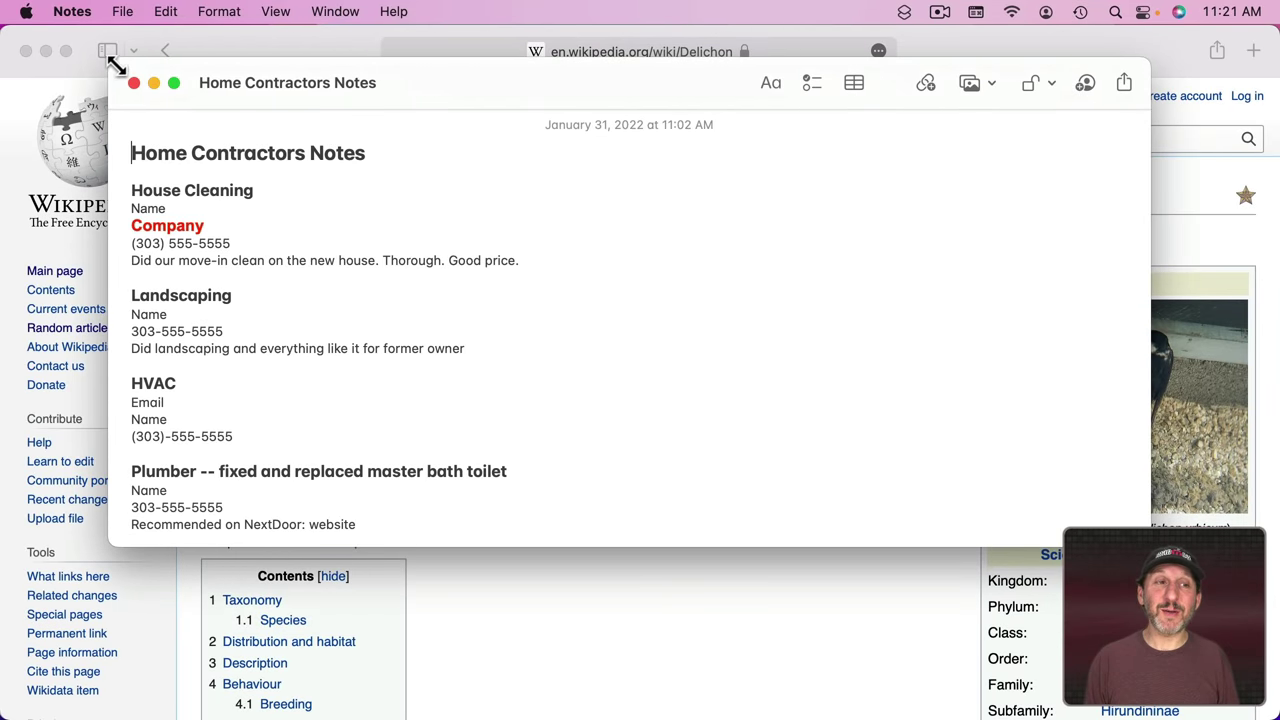
drag(118, 65, 663, 46)
drag(789, 61, 844, 50)
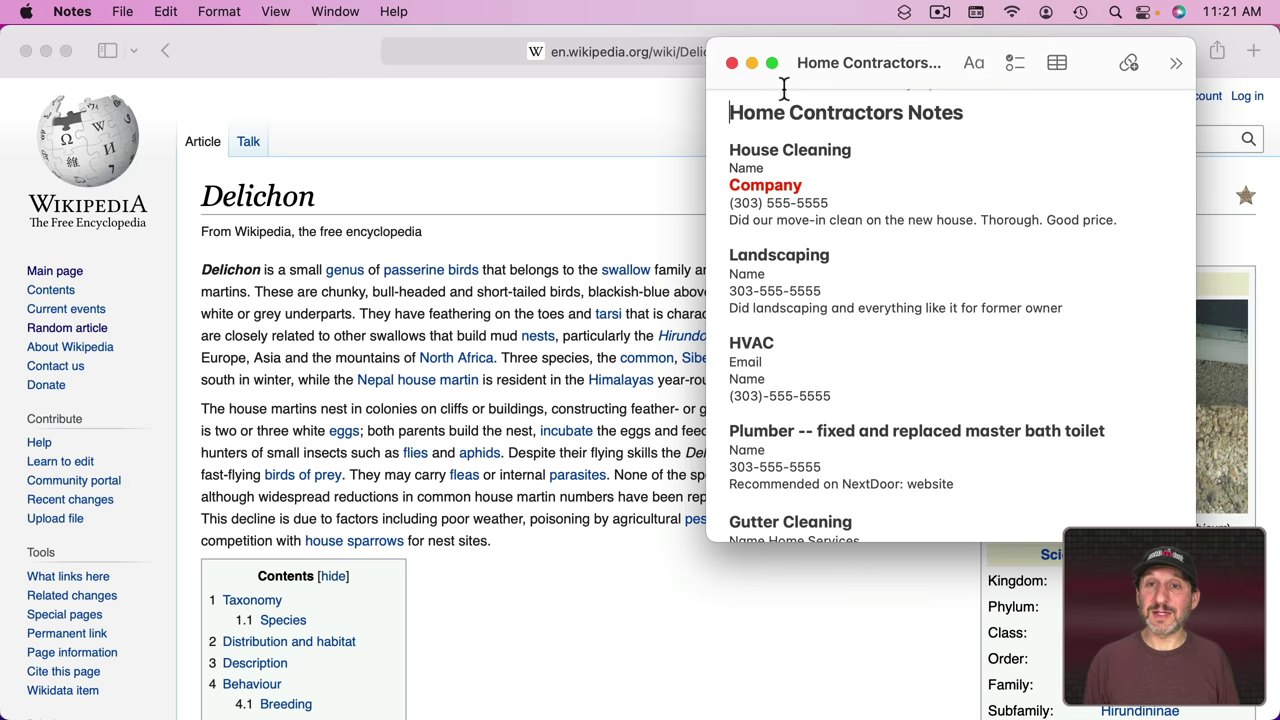
drag(808, 52, 788, 70)
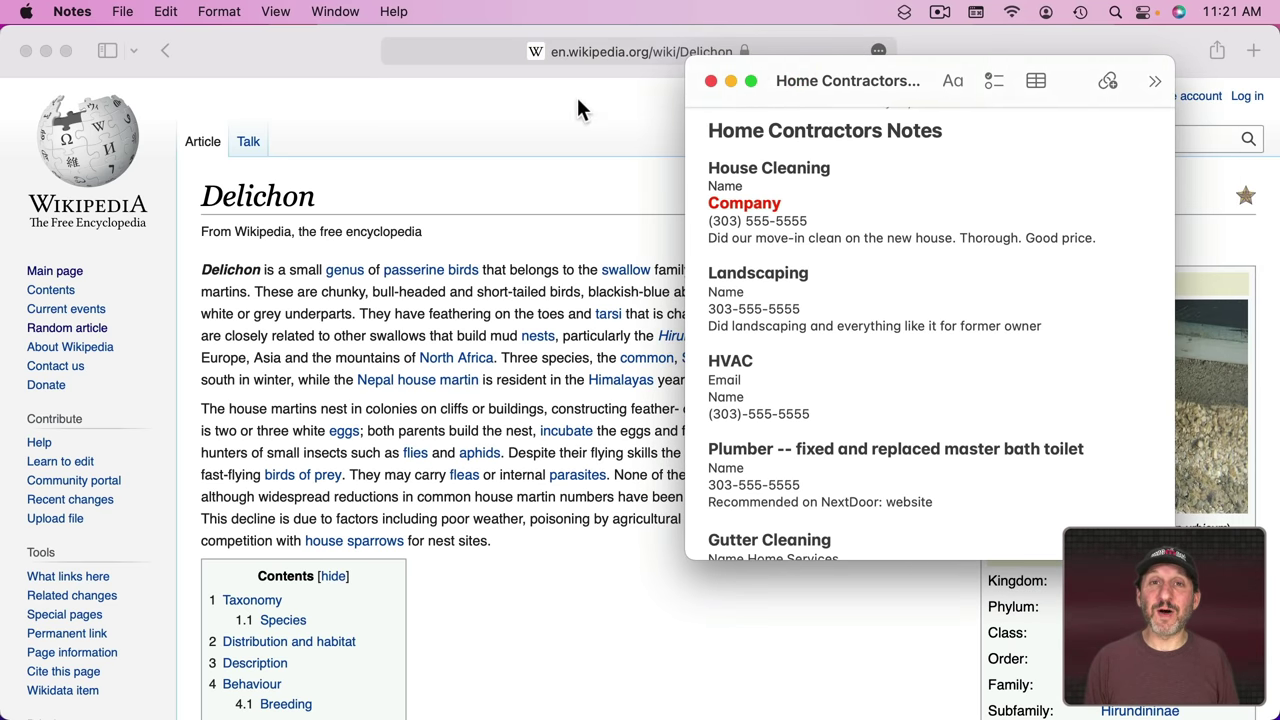